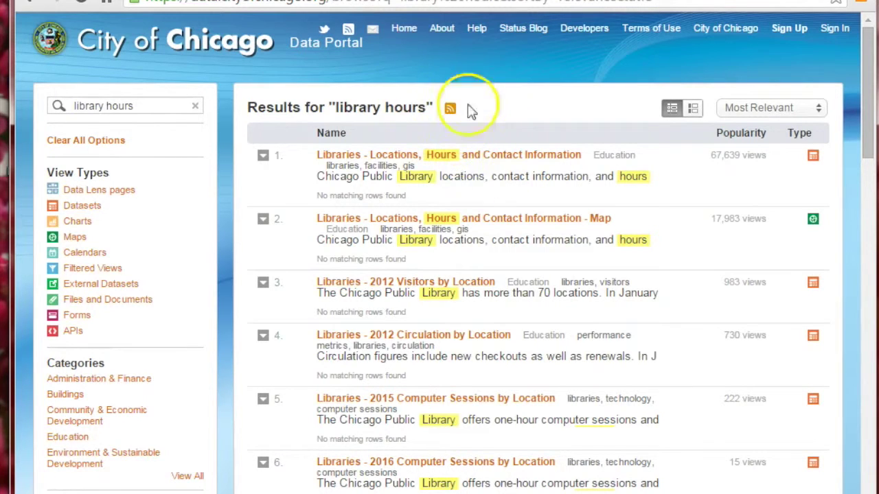
# Open the Libraries - Locations, Hours and Contact Information dataset and scroll through its table
pyautogui.click(438, 159)
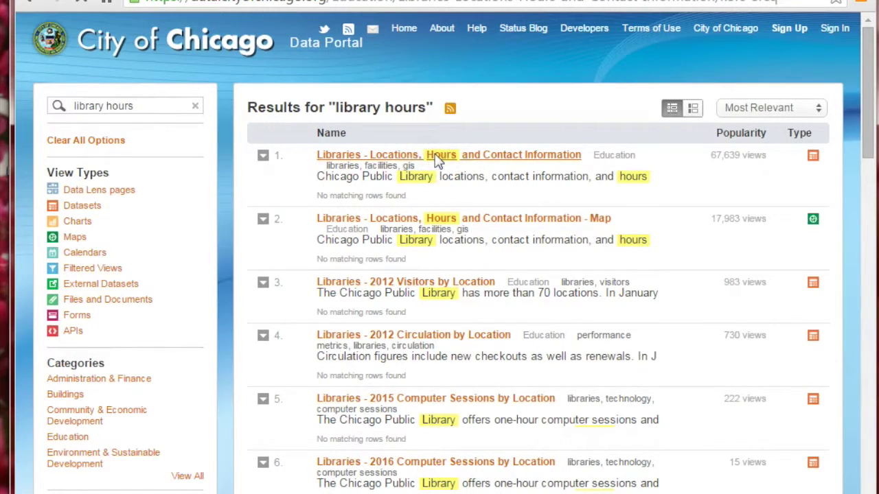
pyautogui.scroll(-5, 451, 324)
pyautogui.scroll(5, 460, 323)
pyautogui.scroll(4, 460, 322)
pyautogui.scroll(-20, 458, 323)
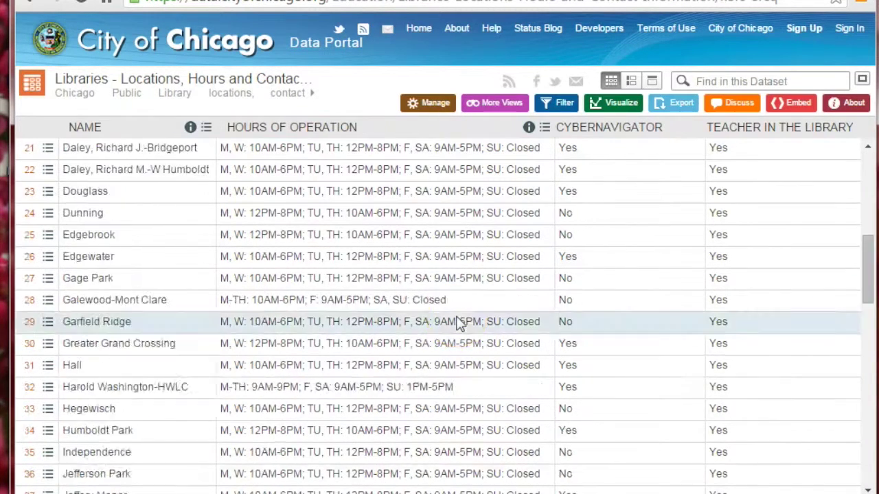
pyautogui.scroll(20, 459, 323)
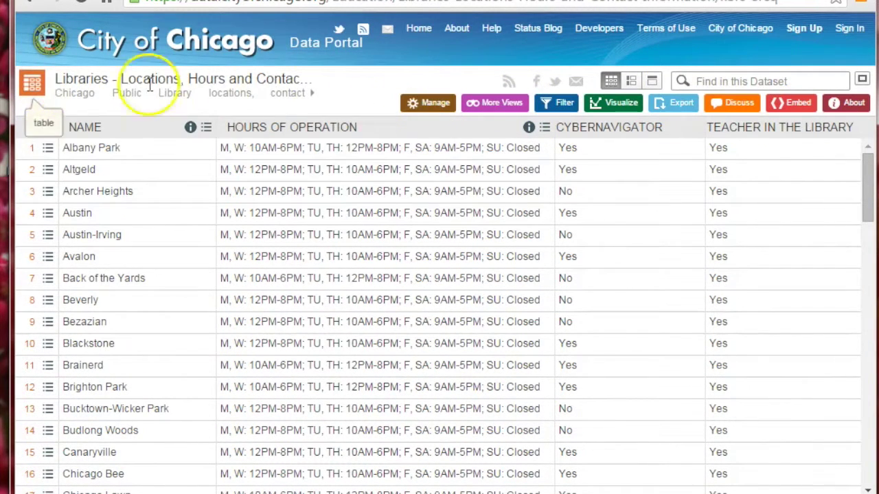
# View the dataset's map version, reopen it as a table, and list its Export download formats
pyautogui.click(33, 3)
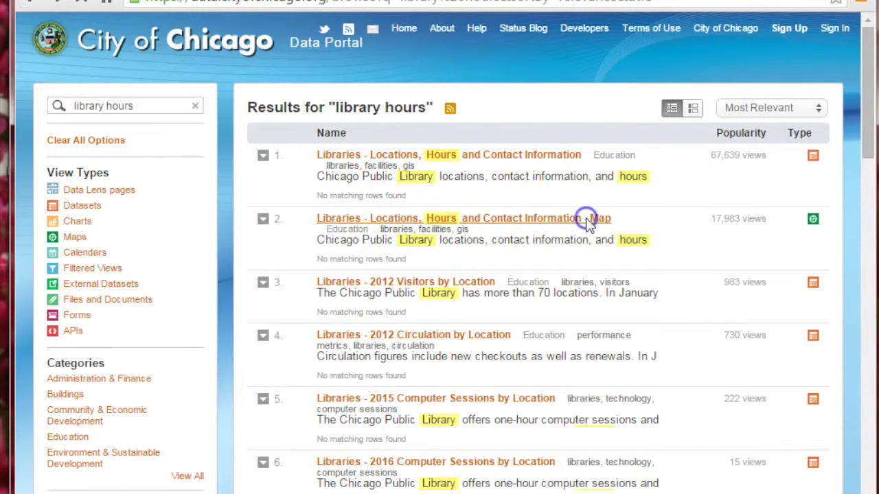
pyautogui.click(587, 219)
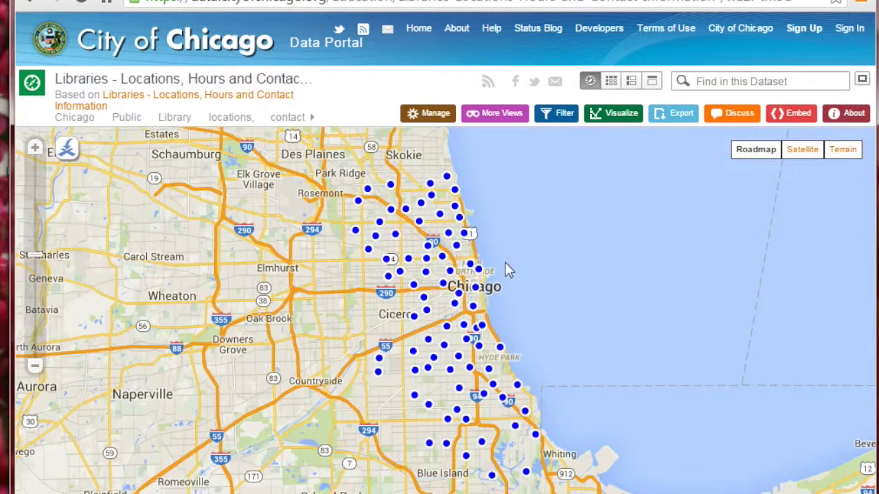
pyautogui.click(28, 2)
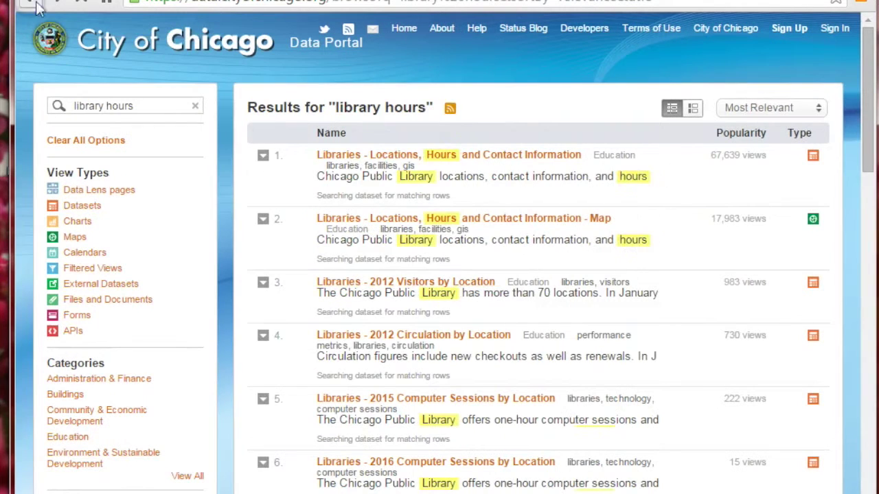
pyautogui.click(376, 154)
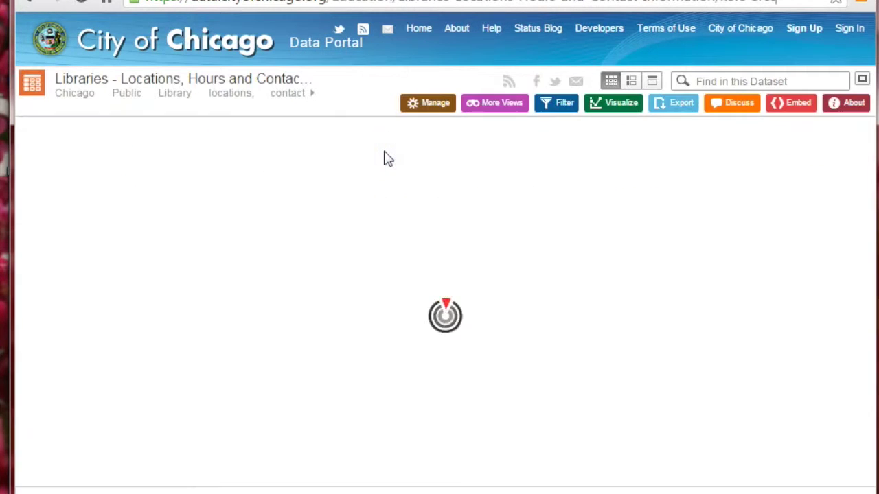
pyautogui.click(677, 110)
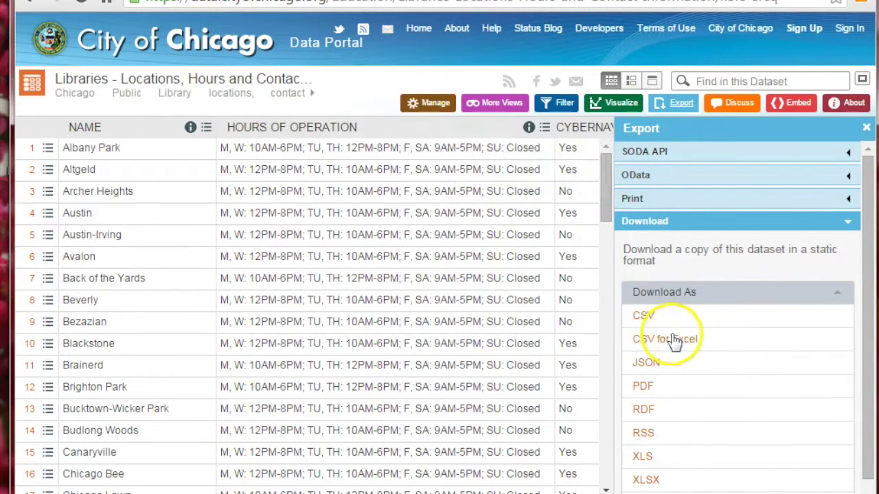
# Download the dataset as CSV and widen columns C (CYBERNAVIGATOR) and D (TEACHER IN THE LIBRARY)
pyautogui.click(667, 340)
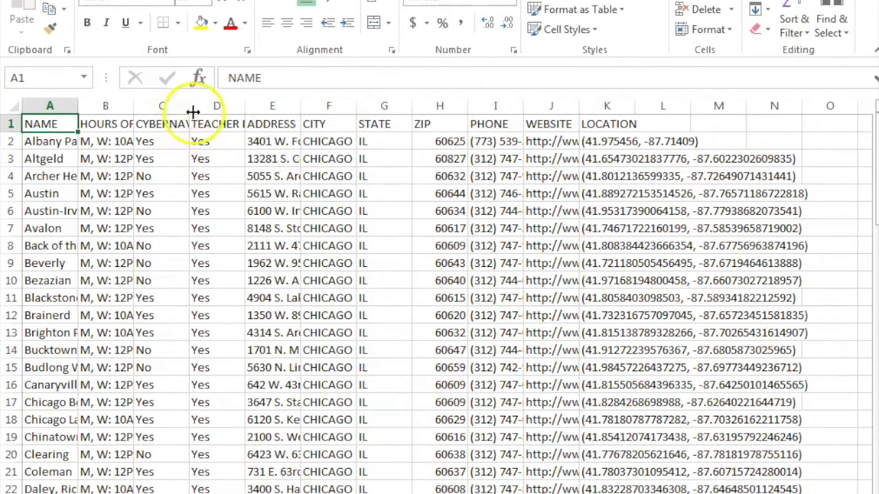
pyautogui.moveTo(189, 110); pyautogui.dragTo(204, 109)
pyautogui.click(232, 104)
pyautogui.moveTo(259, 107); pyautogui.dragTo(280, 107)
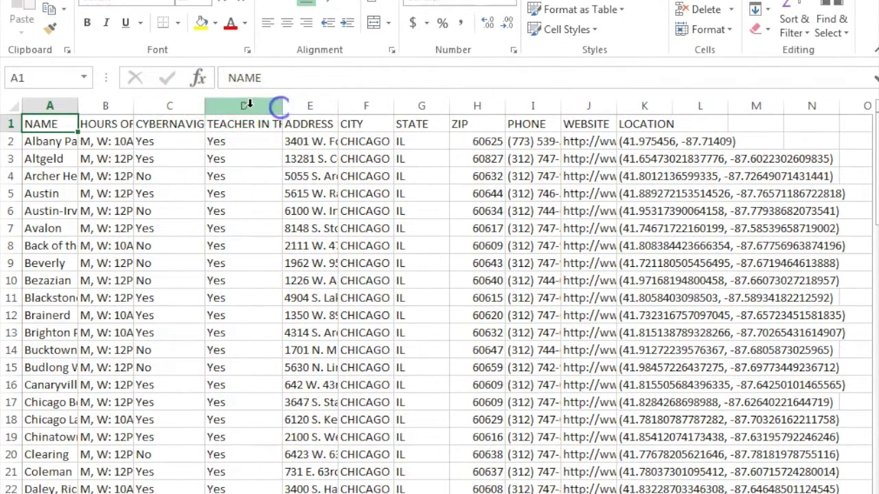
pyautogui.click(249, 105)
# Insert a blank column D before TEACHER IN THE LIBRARY and select cell D2
pyautogui.rightClick(251, 107)
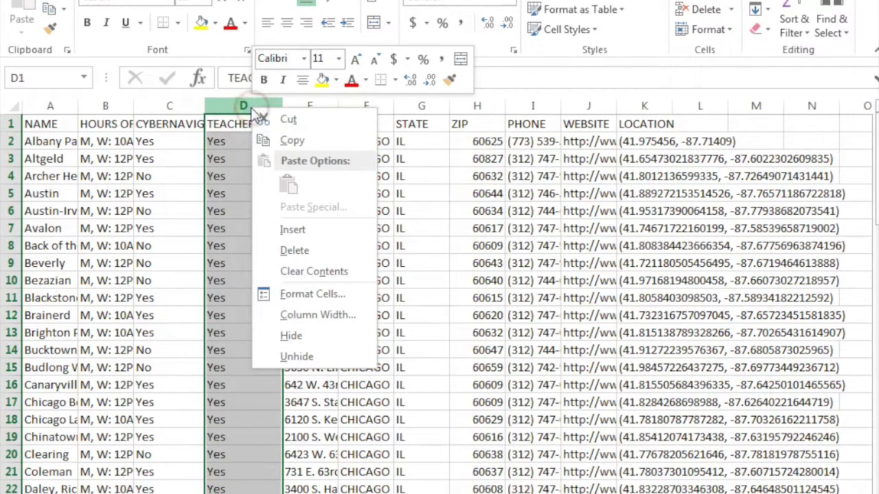
pyautogui.click(220, 154)
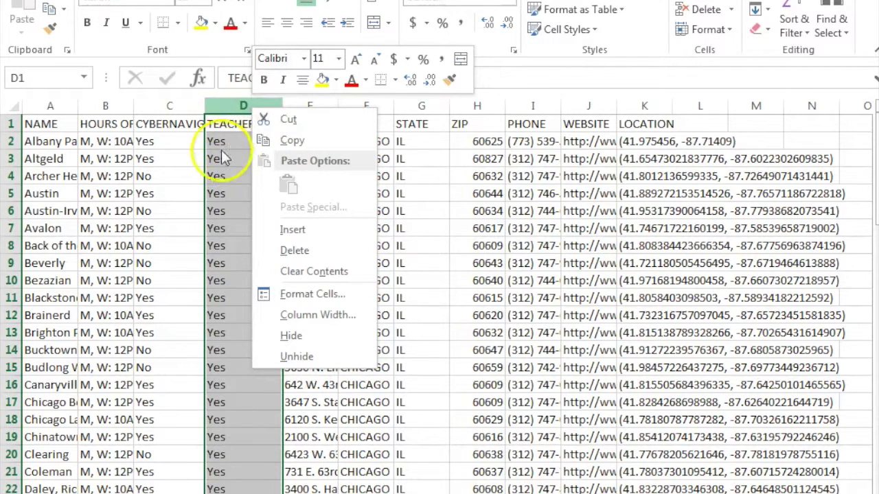
pyautogui.click(237, 102)
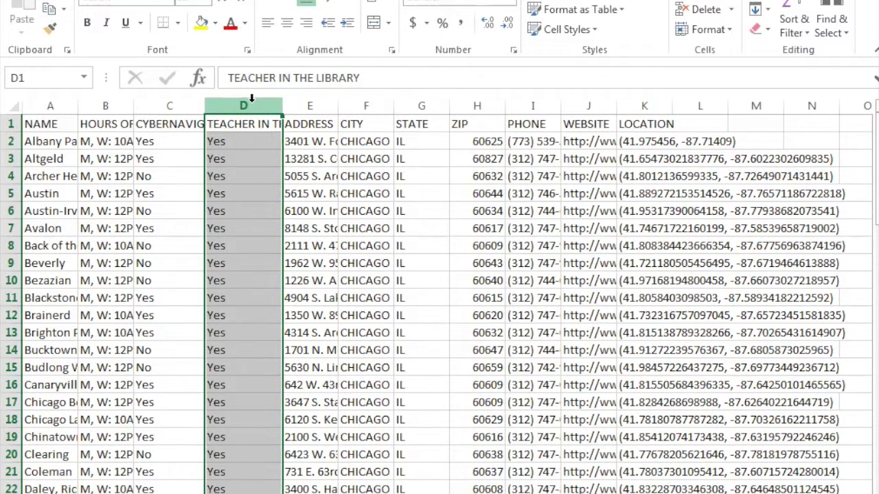
pyautogui.click(245, 105)
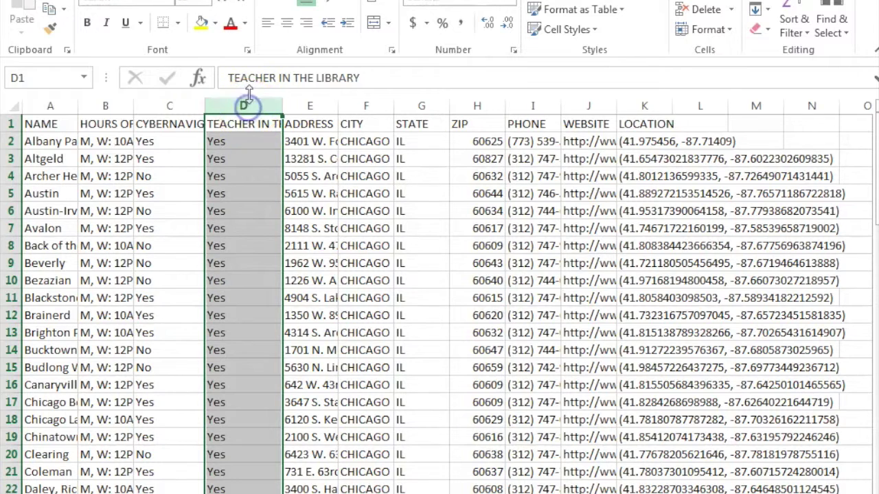
pyautogui.rightClick(259, 108)
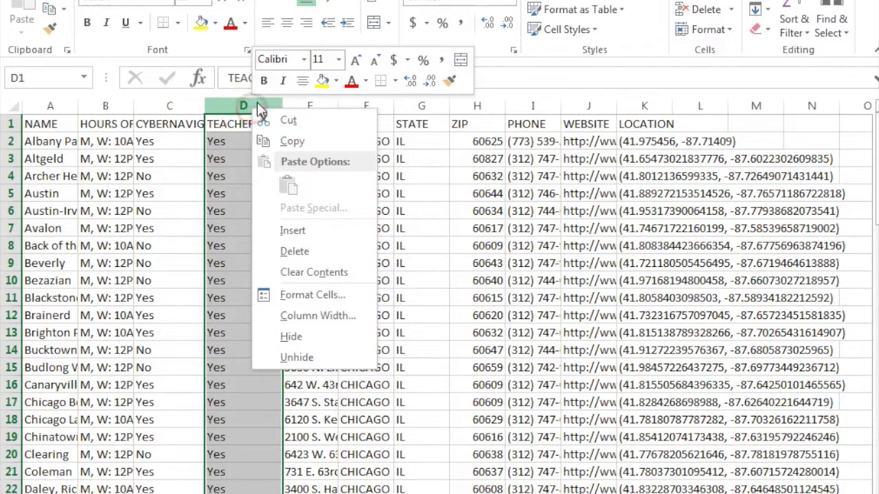
pyautogui.click(237, 102)
pyautogui.rightClick(240, 108)
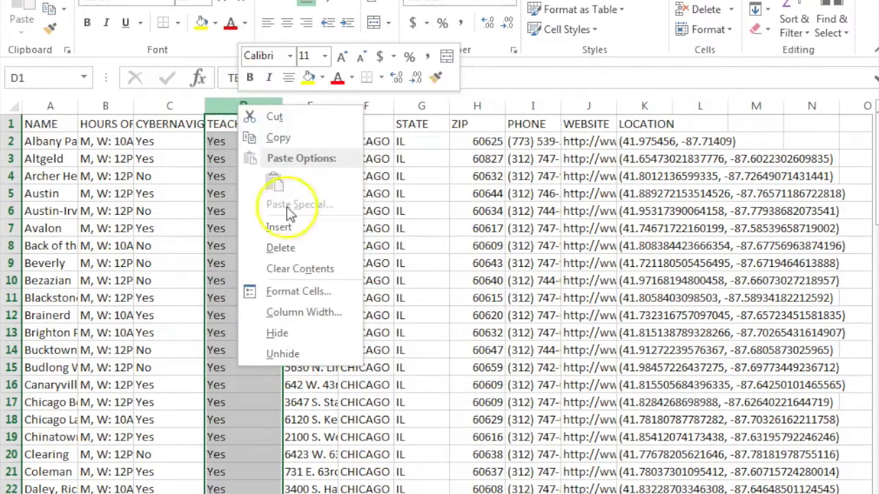
pyautogui.click(281, 225)
pyautogui.click(227, 141)
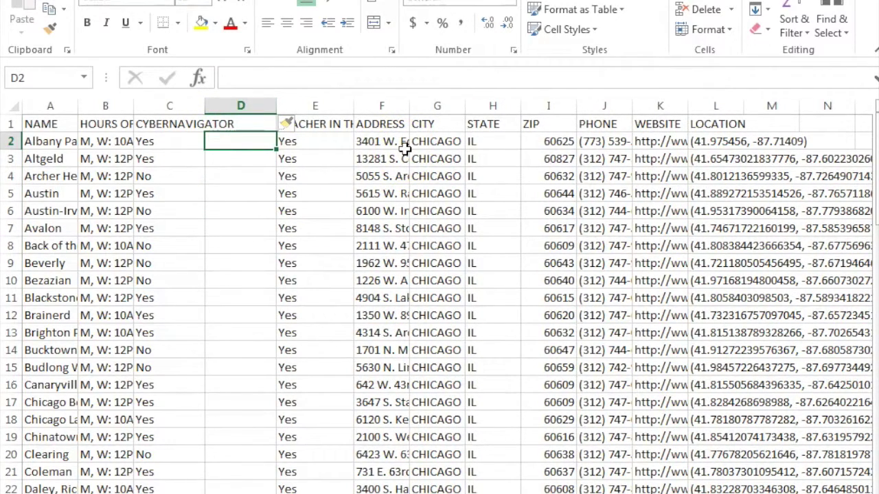
# Begin the formula =IF( in cell D2 of the new column
pyautogui.write('=')
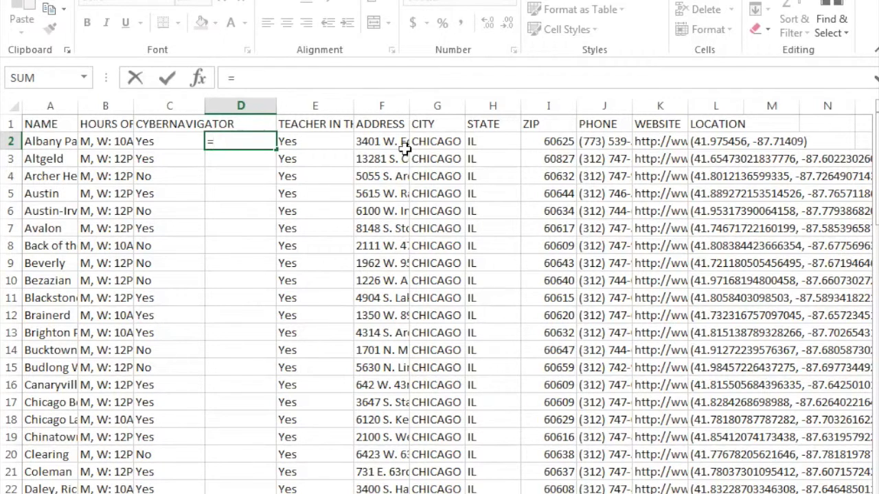
pyautogui.write('IF')
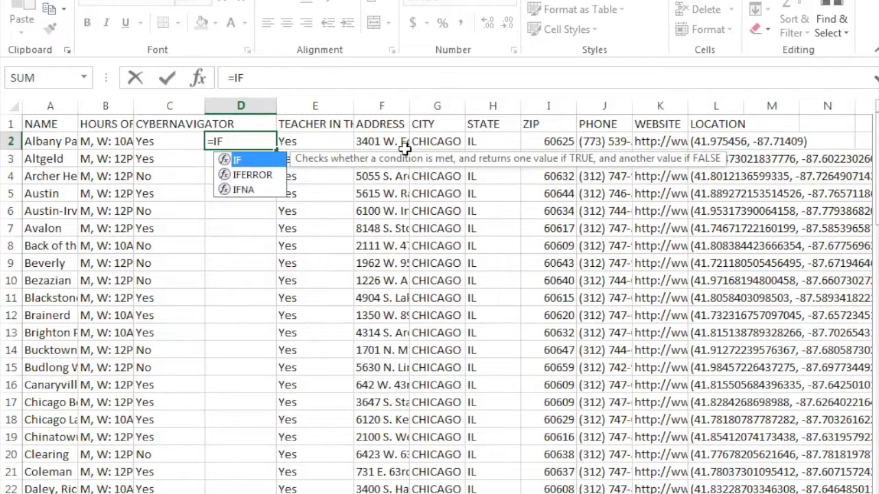
pyautogui.write('(')
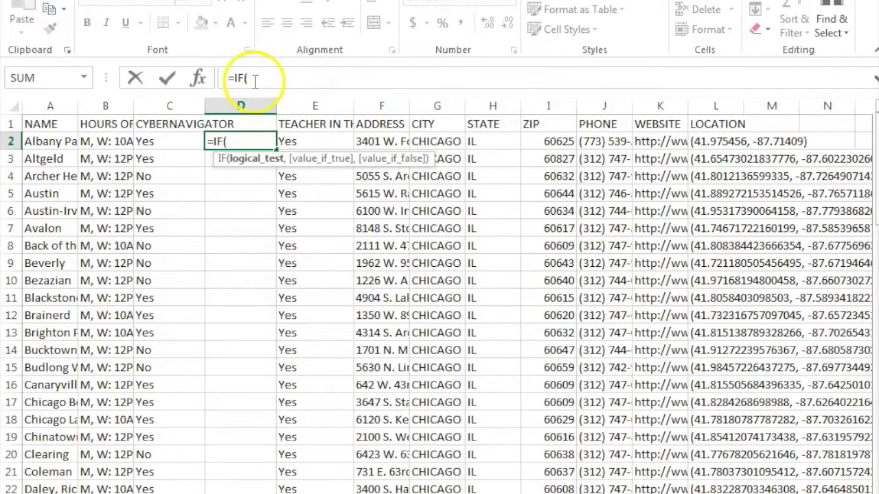
pyautogui.click(271, 90)
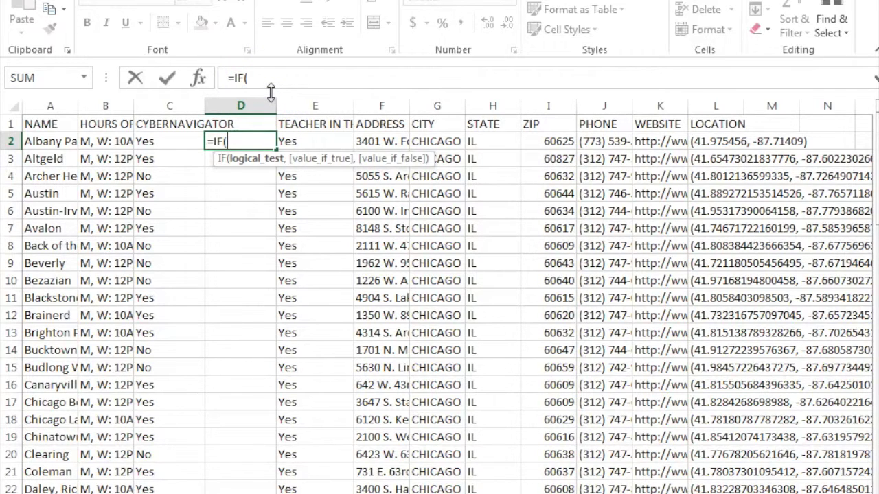
pyautogui.moveTo(271, 90); pyautogui.dragTo(262, 137)
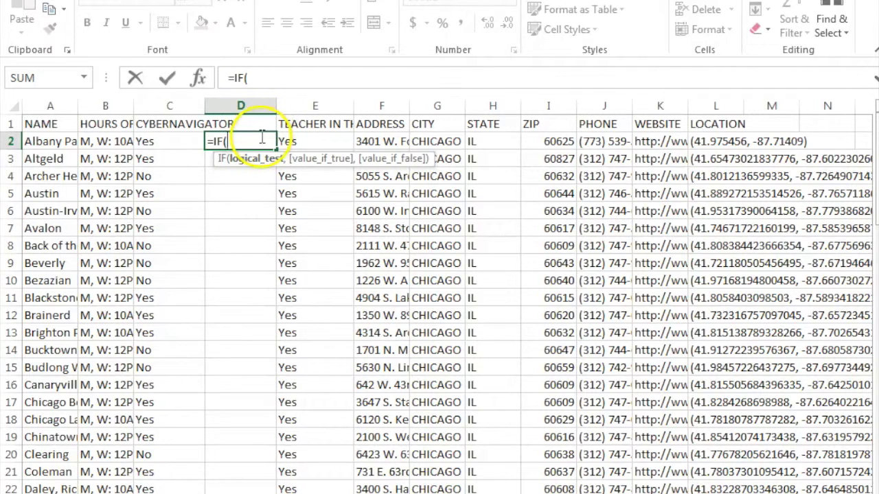
# Complete D2 as =IF(C2="Yes","CyberNavigator","No CyberNavigator") and commit it
pyautogui.click(175, 140)
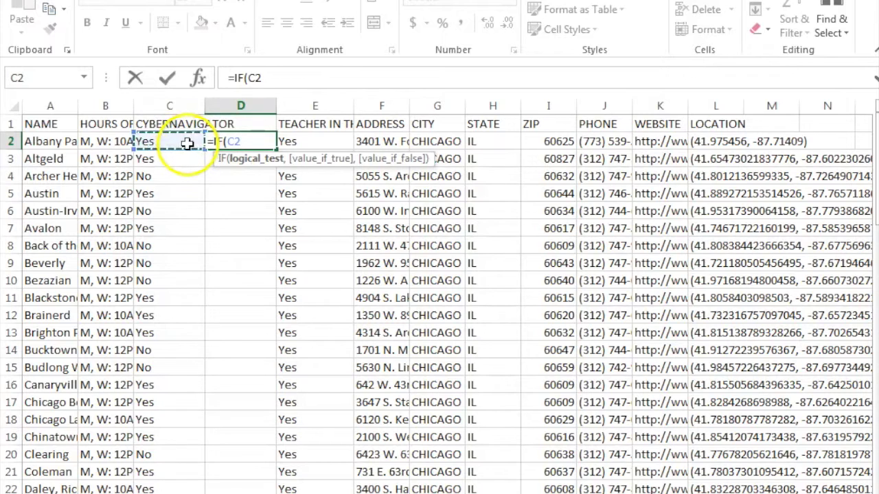
pyautogui.write('=')
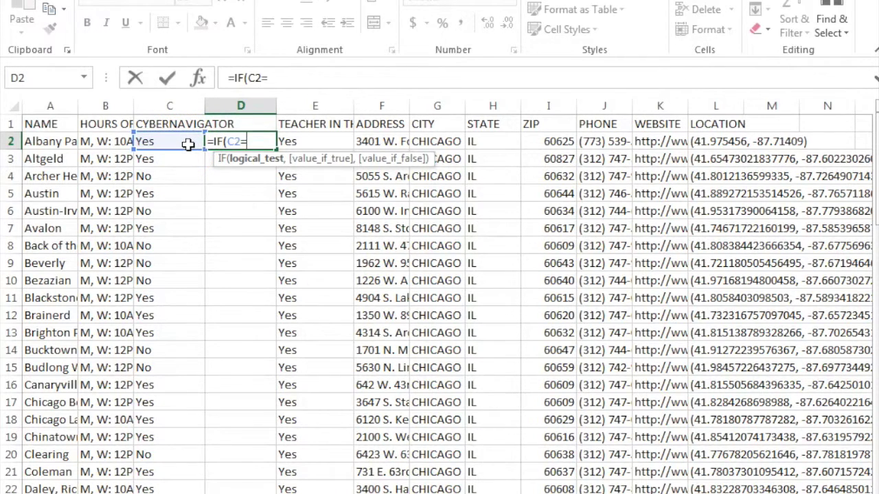
pyautogui.write('"Yes",')
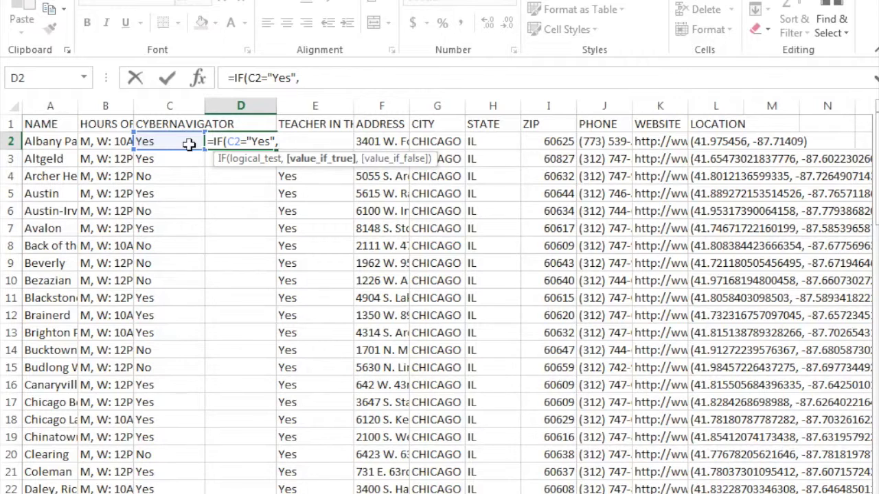
pyautogui.write('"CyberNaviga')
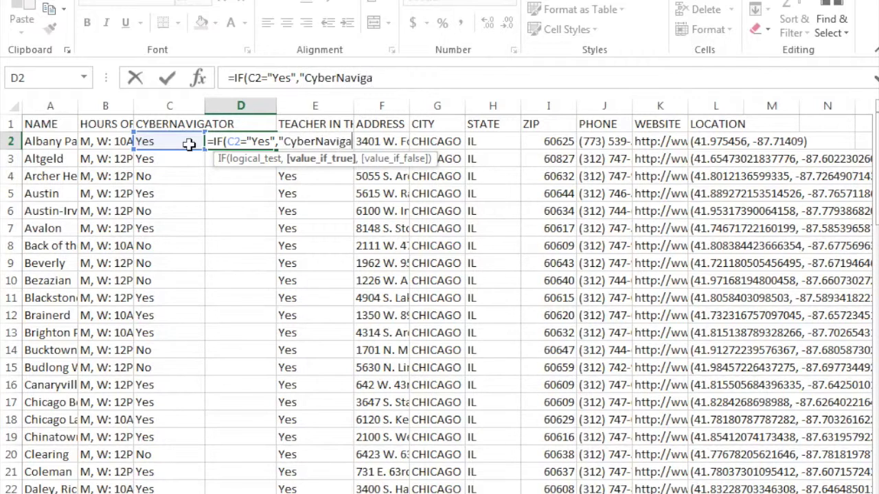
pyautogui.write('tor",')
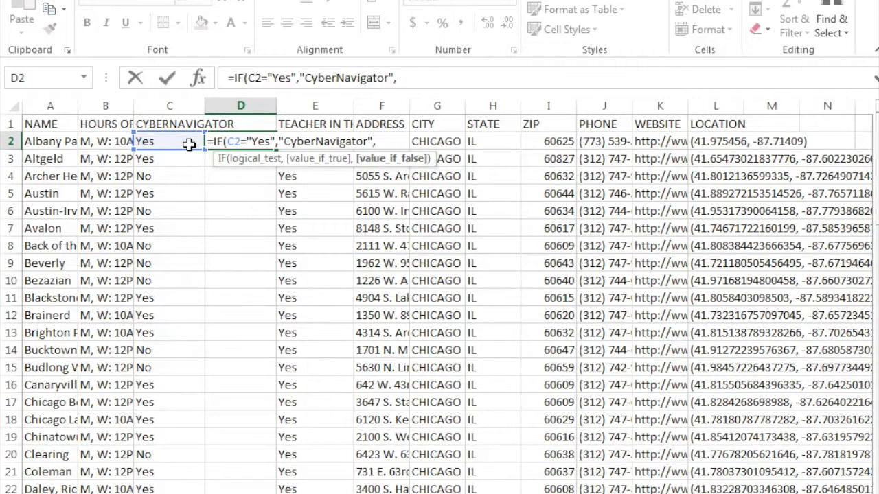
pyautogui.write('"No CyberNav')
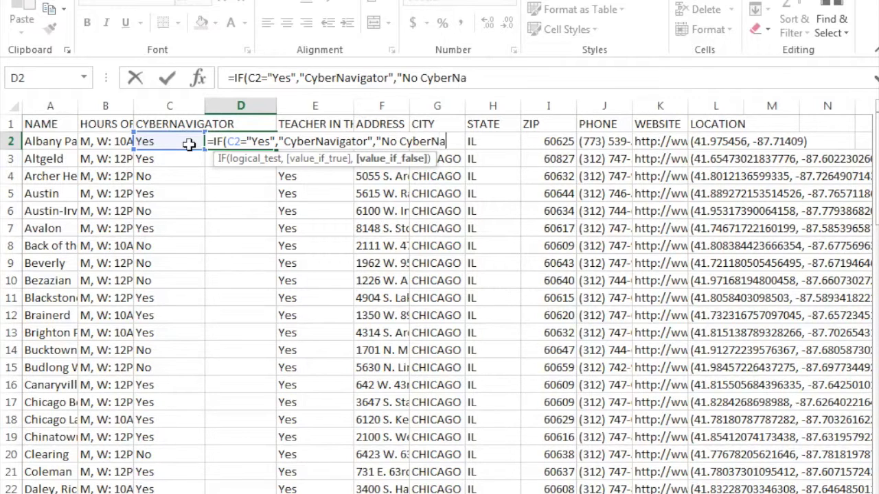
pyautogui.write('igato')
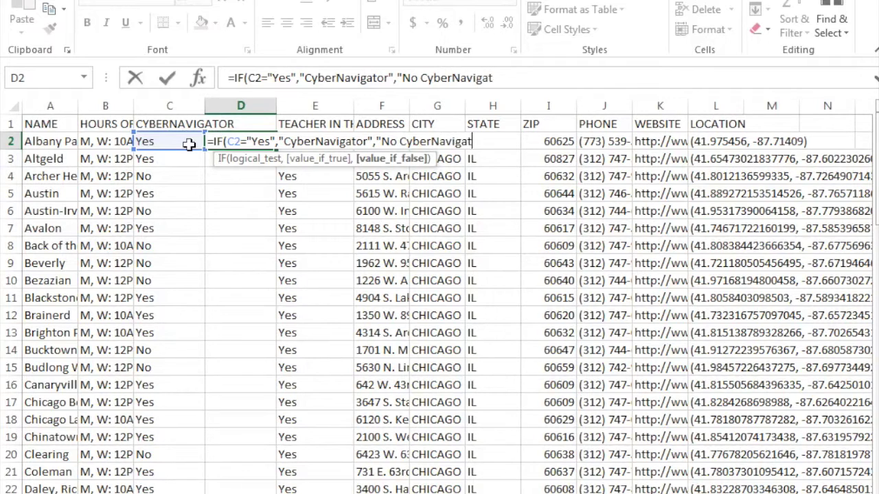
pyautogui.write('r")')
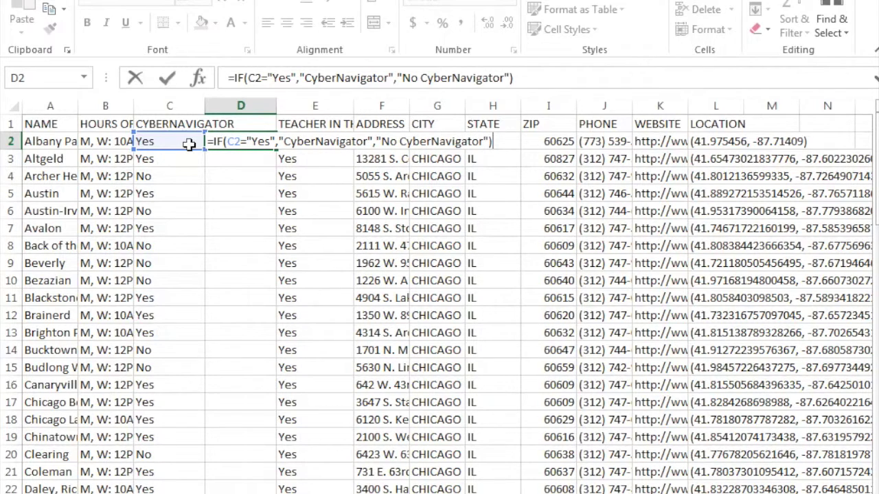
pyautogui.click(261, 147)
pyautogui.click(543, 82)
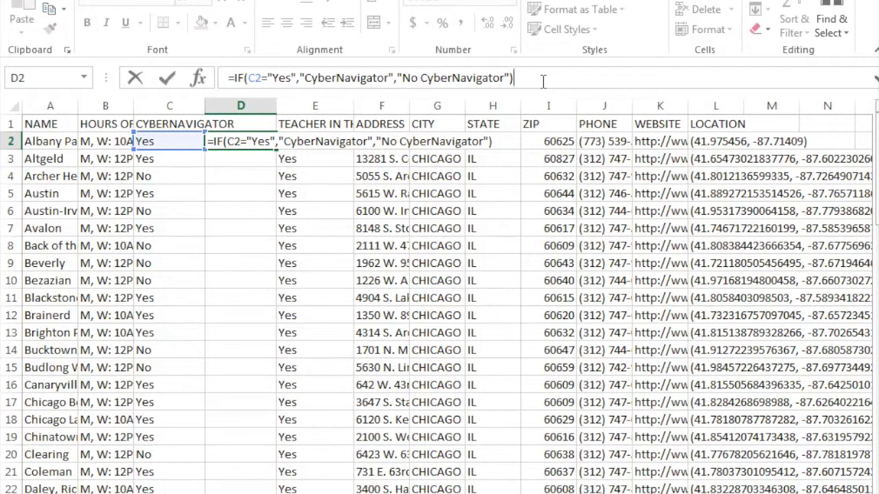
pyautogui.press('Return')
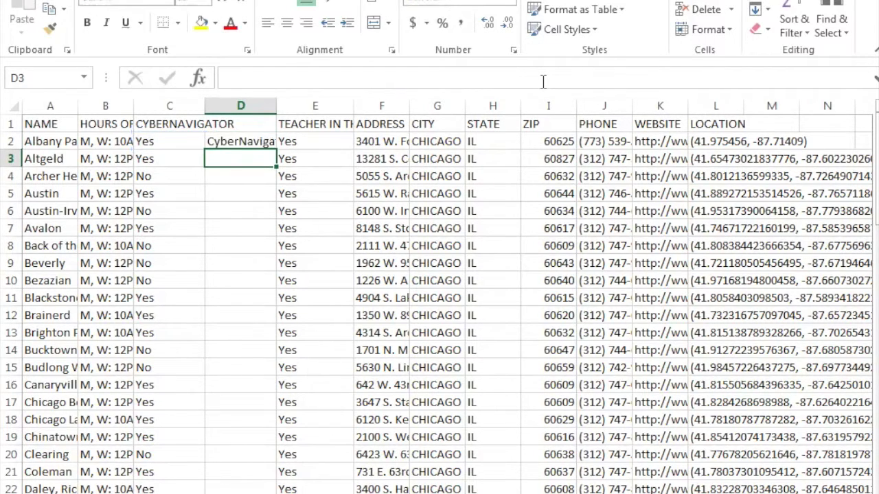
pyautogui.click(409, 77)
# Fill the IF formula from D2 down column D for every library
pyautogui.click(241, 142)
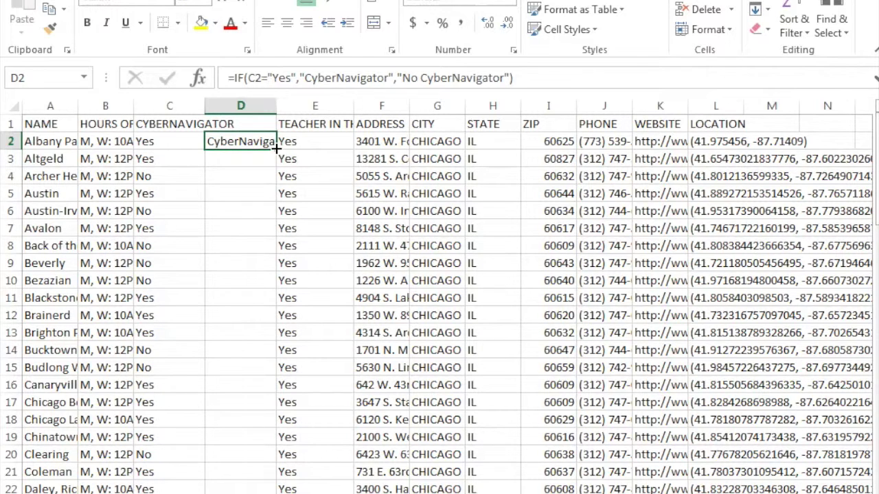
pyautogui.doubleClick(275, 148)
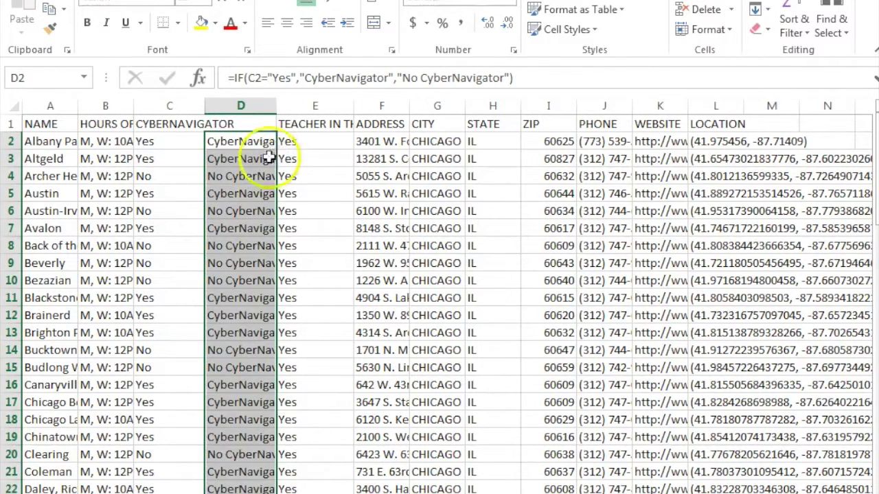
pyautogui.click(252, 176)
pyautogui.click(246, 139)
# Enter the header GROUP in D1 and select the whole worksheet
pyautogui.click(248, 125)
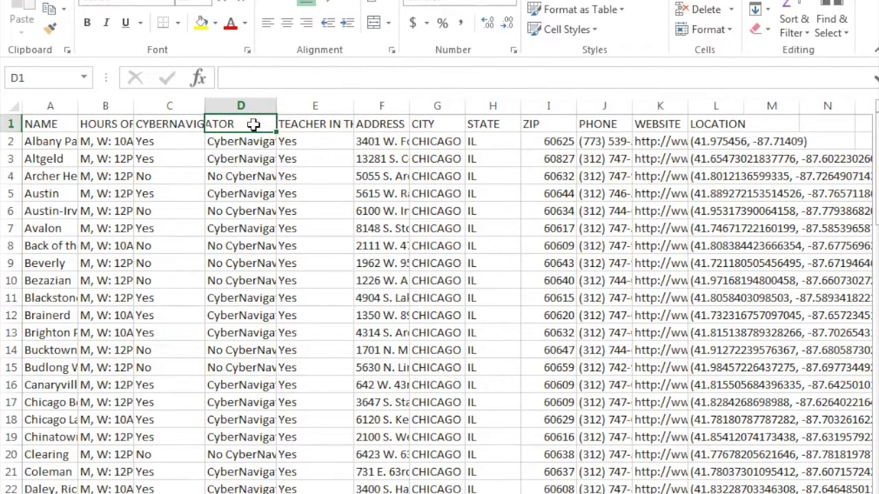
pyautogui.write('GROUP')
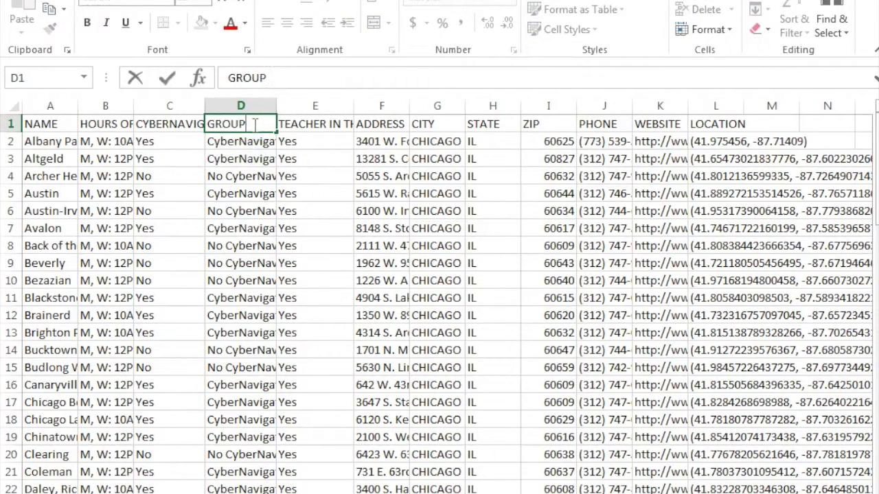
pyautogui.click(304, 159)
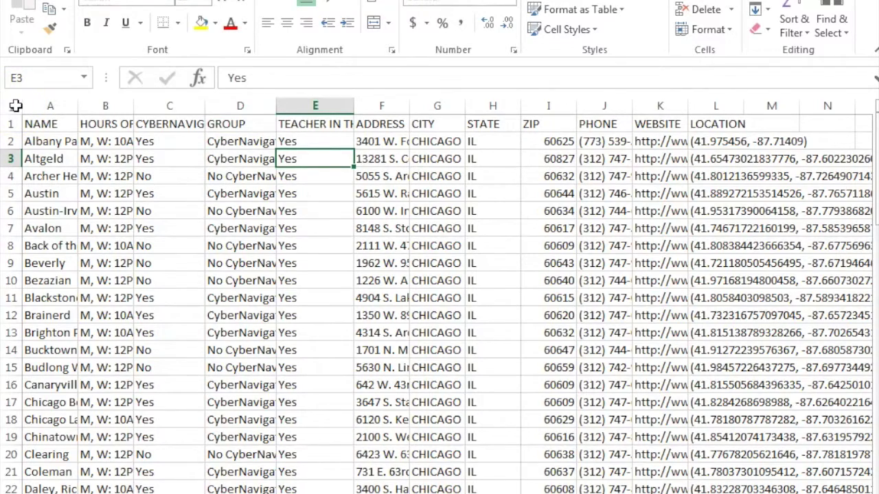
pyautogui.click(15, 105)
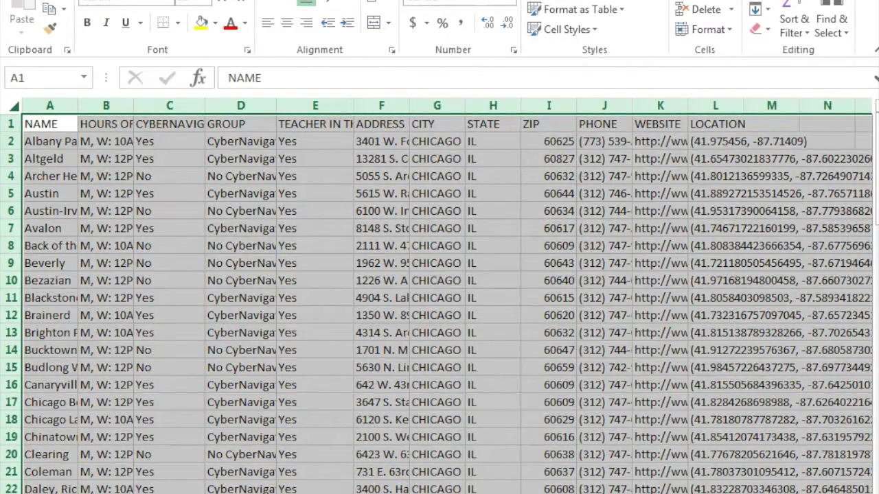
# Load batchgeo.com in a new browser tab
pyautogui.moveTo(314, 493)
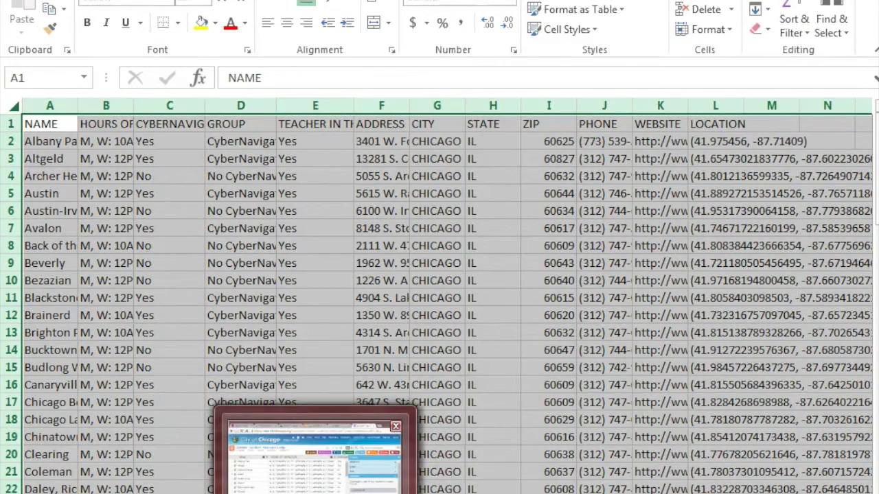
pyautogui.click(314, 454)
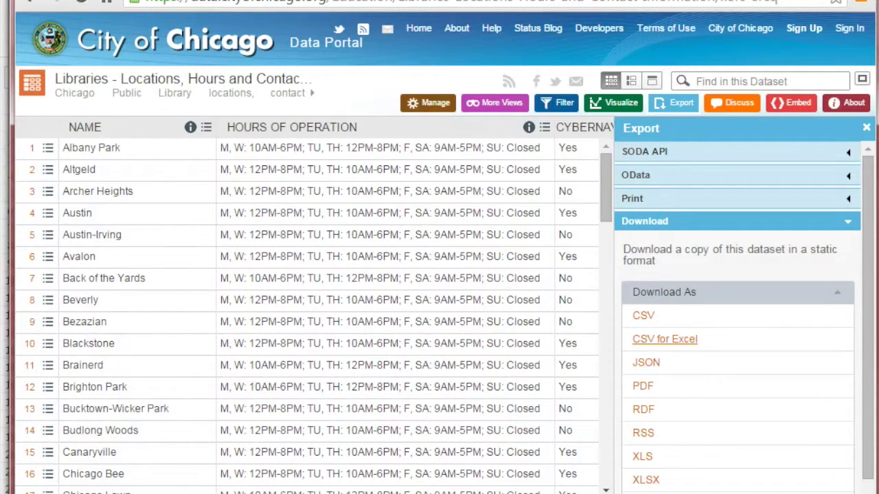
pyautogui.click(598, 2)
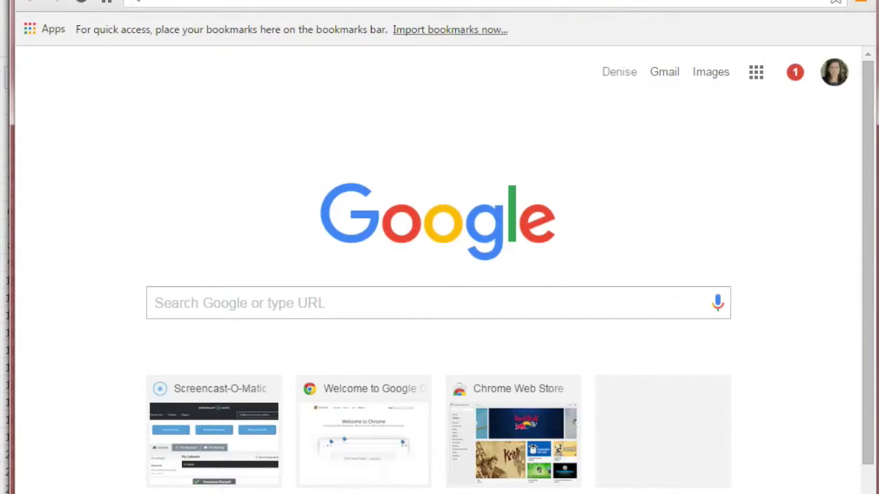
pyautogui.write('batchgeo.com')
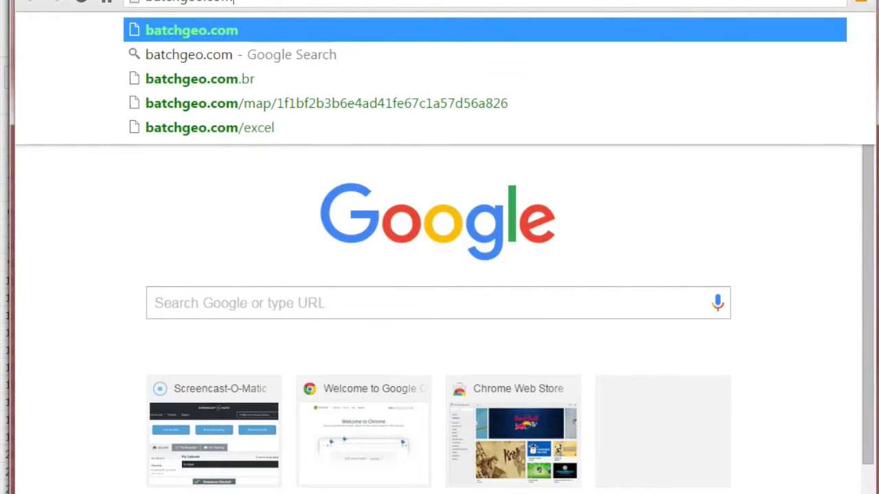
pyautogui.press('Return')
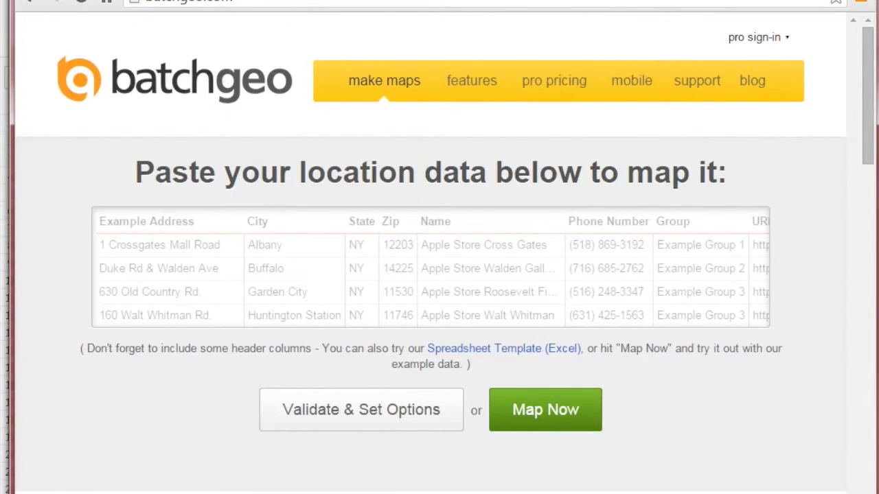
# Return to the libraries spreadsheet at cell A1
pyautogui.click(178, 450)
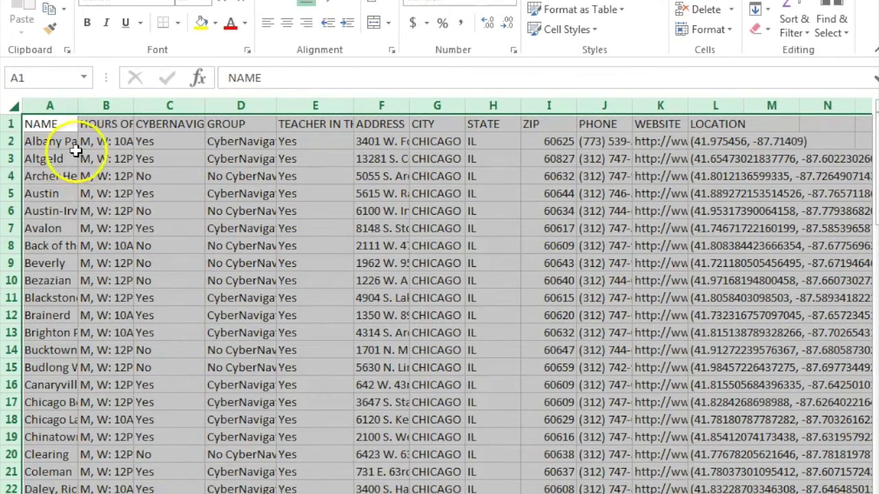
pyautogui.click(69, 152)
pyautogui.click(42, 123)
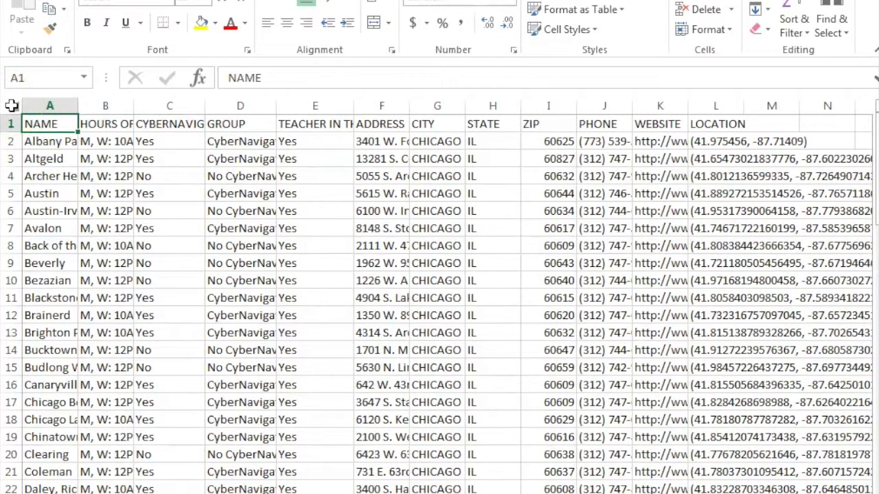
# Copy the entire libraries worksheet, NAME through LOCATION, for pasting into BatchGeo
pyautogui.click(11, 105)
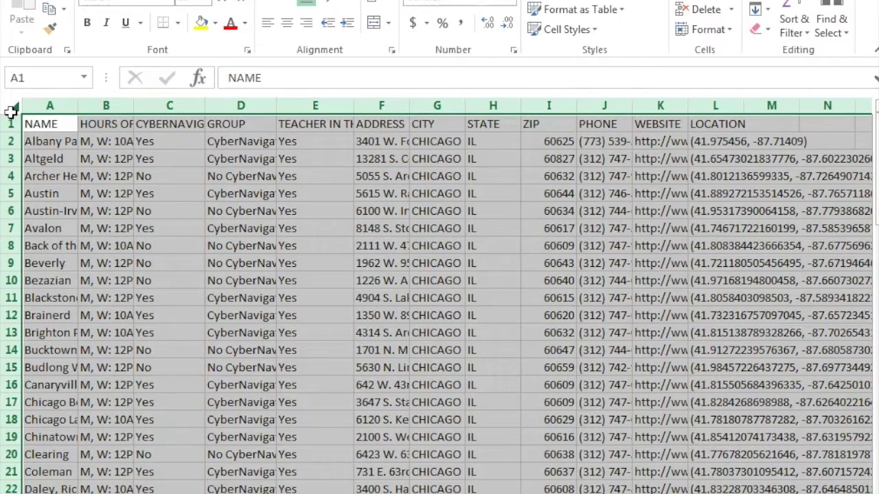
pyautogui.hotkey('ctrl', 'c')
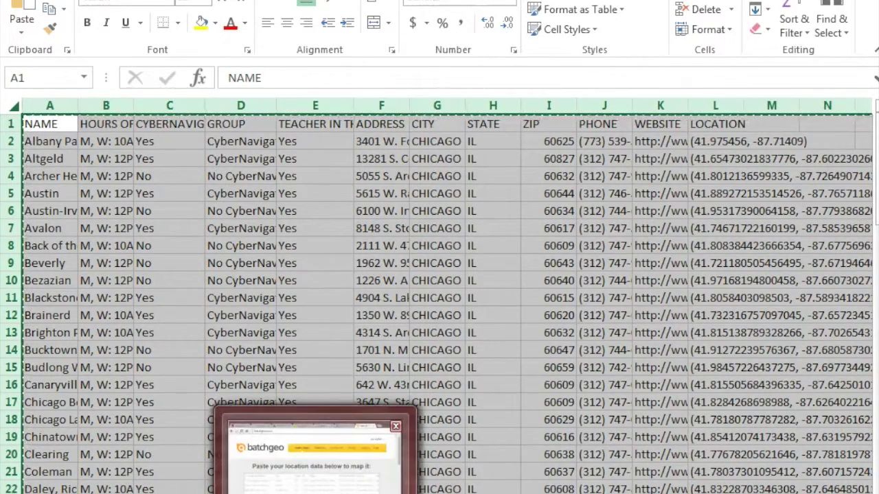
pyautogui.click(316, 450)
# Paste the copied library rows into BatchGeo's location box and run Map Now
pyautogui.click(314, 271)
pyautogui.hotkey('ctrl', 'v')
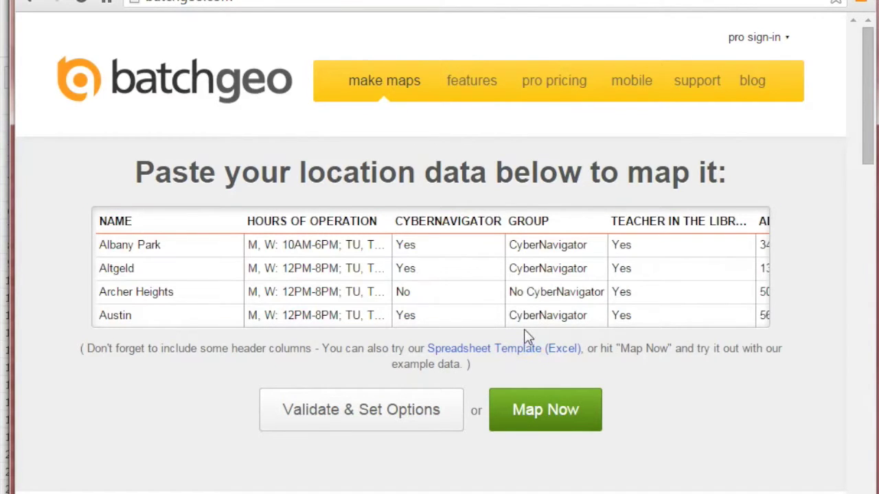
pyautogui.click(542, 416)
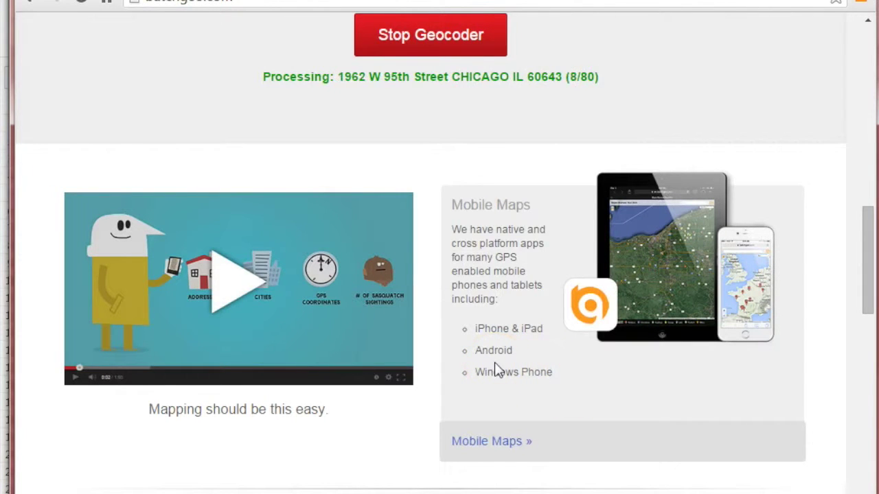
pyautogui.scroll(-3, 498, 371)
pyautogui.scroll(7, 496, 369)
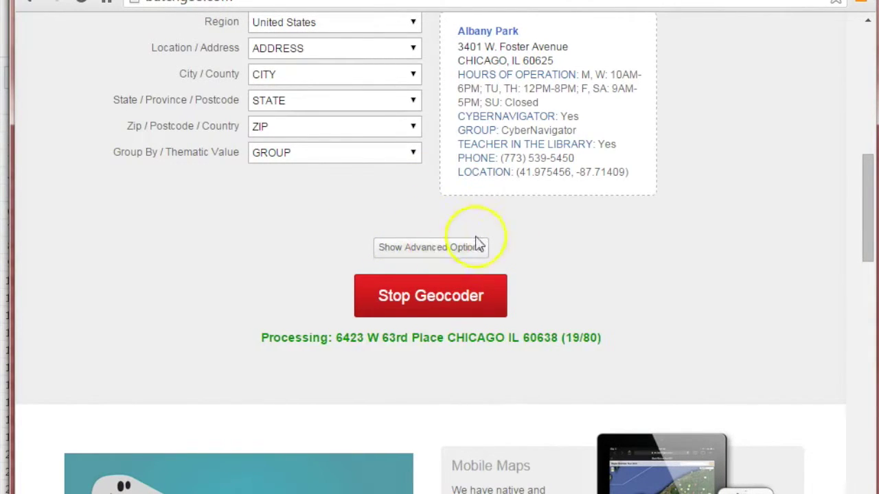
# Show BatchGeo's advanced options and scroll down once all 80 libraries are geocoded
pyautogui.click(419, 249)
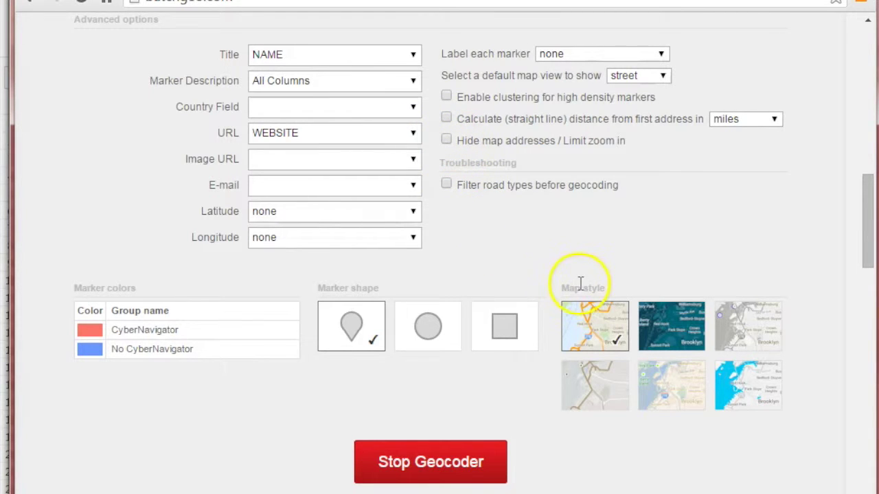
pyautogui.scroll(-2, 684, 339)
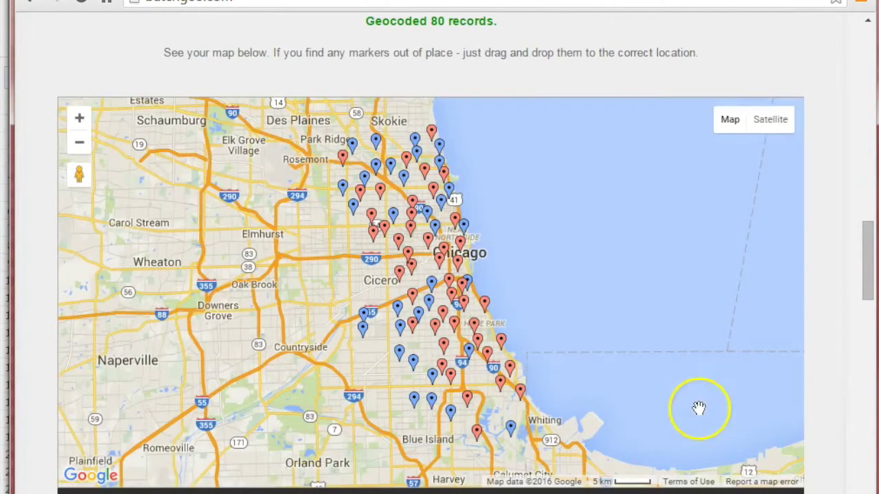
pyautogui.click(177, 492)
pyautogui.click(177, 492)
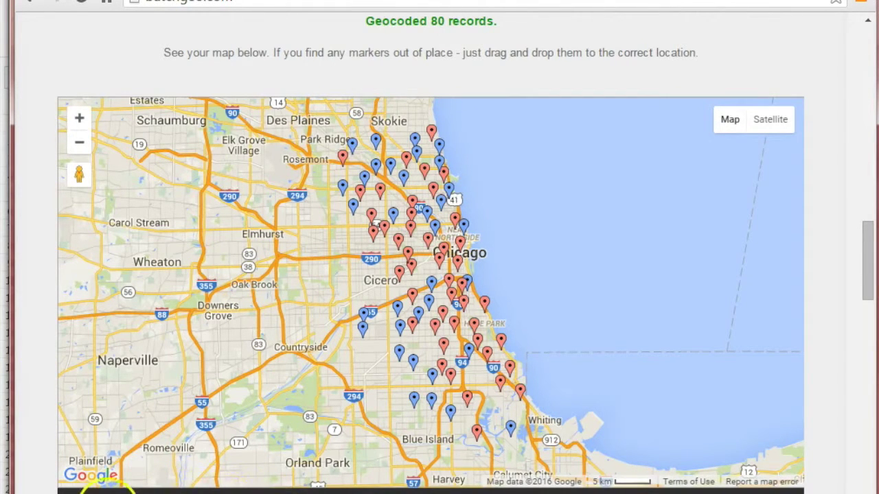
pyautogui.click(111, 490)
pyautogui.click(165, 491)
pyautogui.click(226, 492)
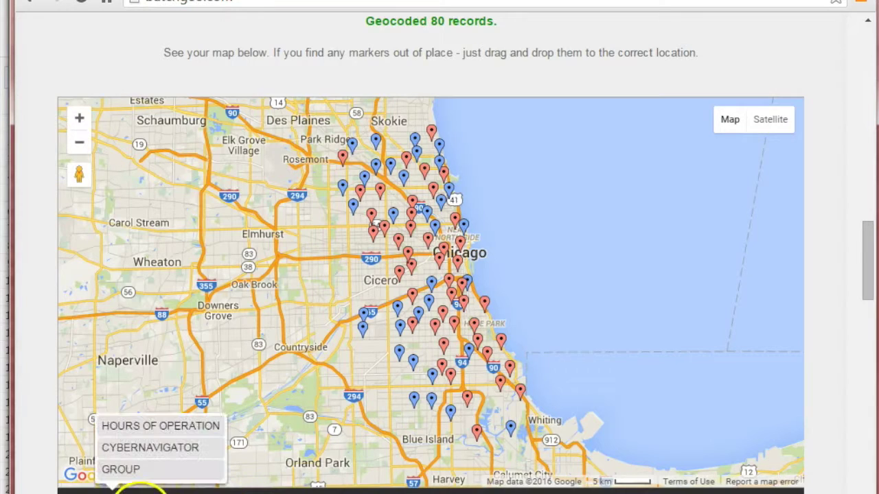
pyautogui.click(314, 490)
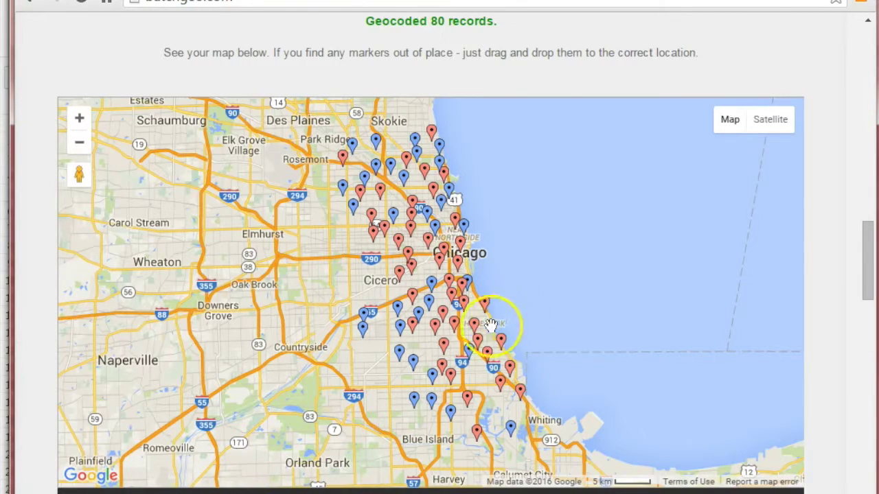
pyautogui.scroll(2, 457, 324)
pyautogui.scroll(-2, 452, 341)
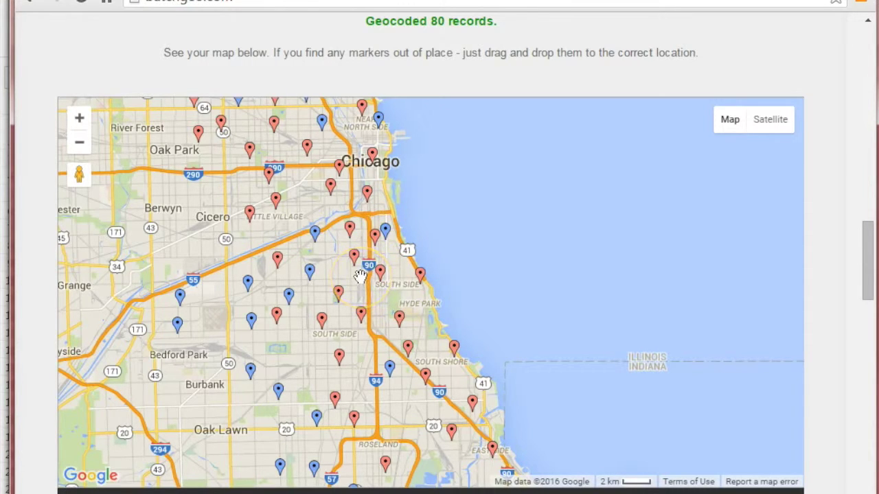
pyautogui.scroll(-1, 361, 276)
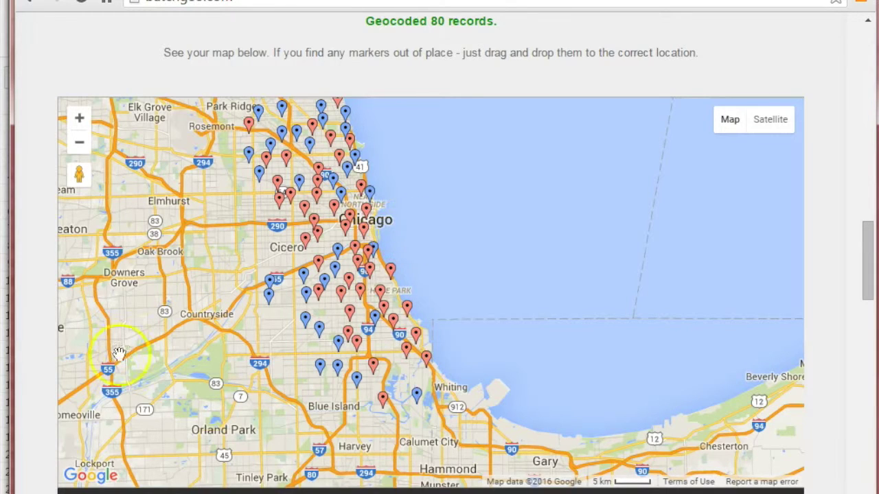
# Try colouring the map markers by different fields, ending on HOURS OF OPERATION
pyautogui.click(134, 490)
pyautogui.click(135, 490)
pyautogui.click(148, 490)
pyautogui.click(121, 469)
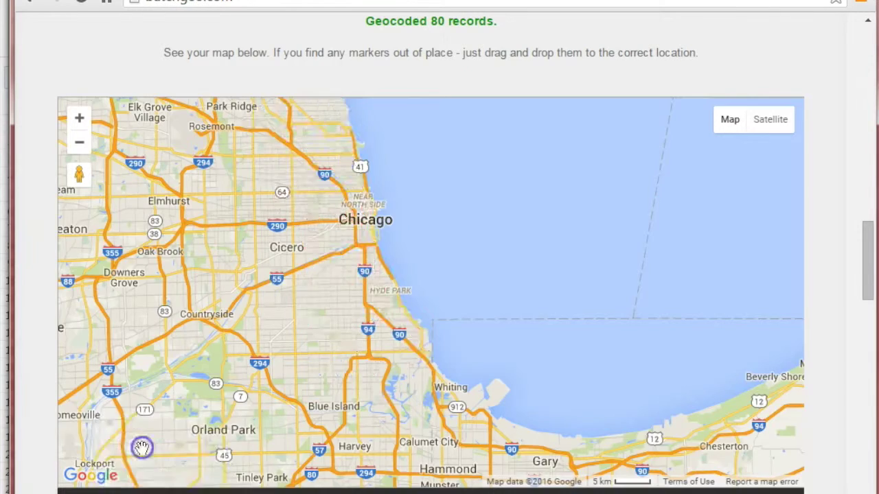
pyautogui.click(106, 488)
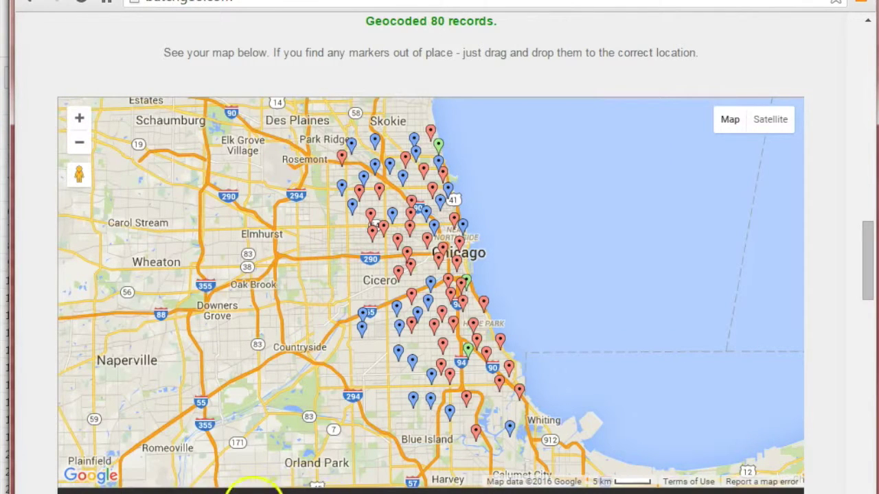
pyautogui.click(195, 490)
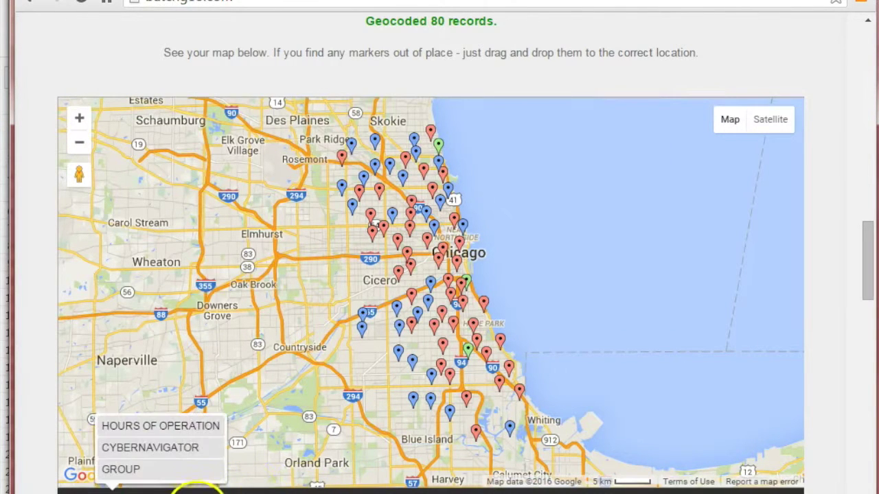
pyautogui.click(175, 426)
# Switch marker colouring back to GROUP and scroll down past the map
pyautogui.scroll(2, 315, 487)
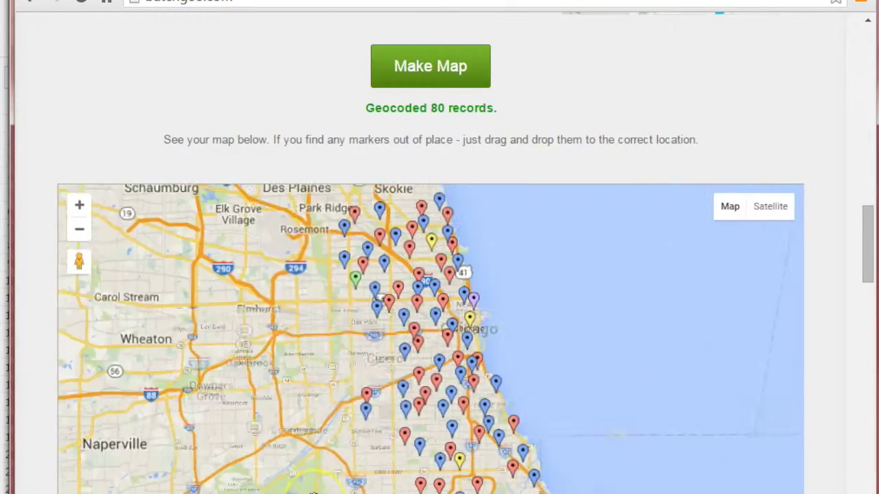
pyautogui.scroll(-1, 600, 23)
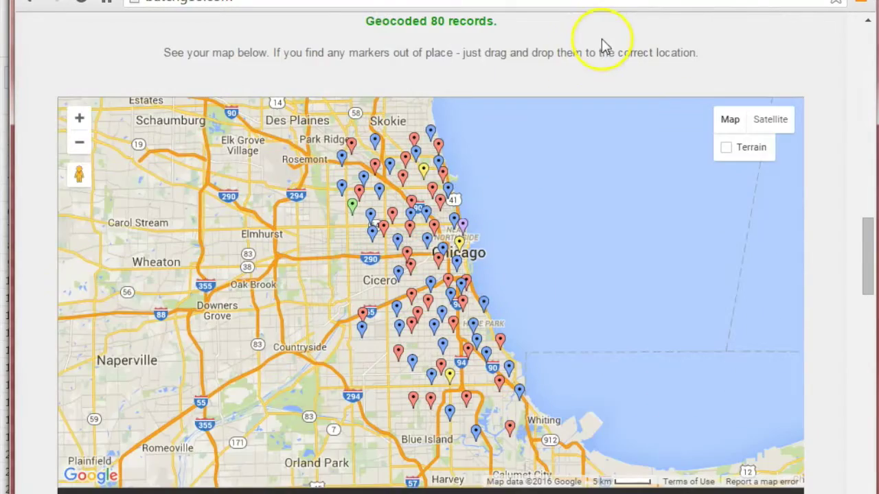
pyautogui.scroll(-1, 426, 443)
pyautogui.click(172, 489)
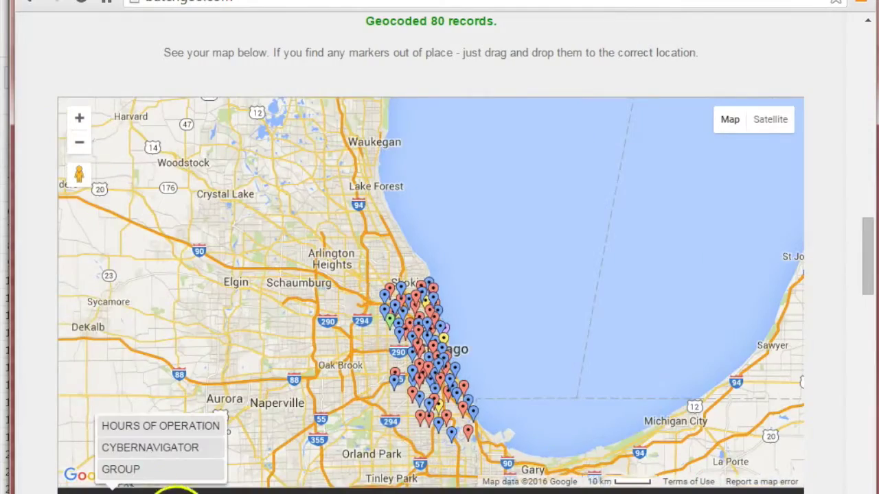
pyautogui.click(138, 469)
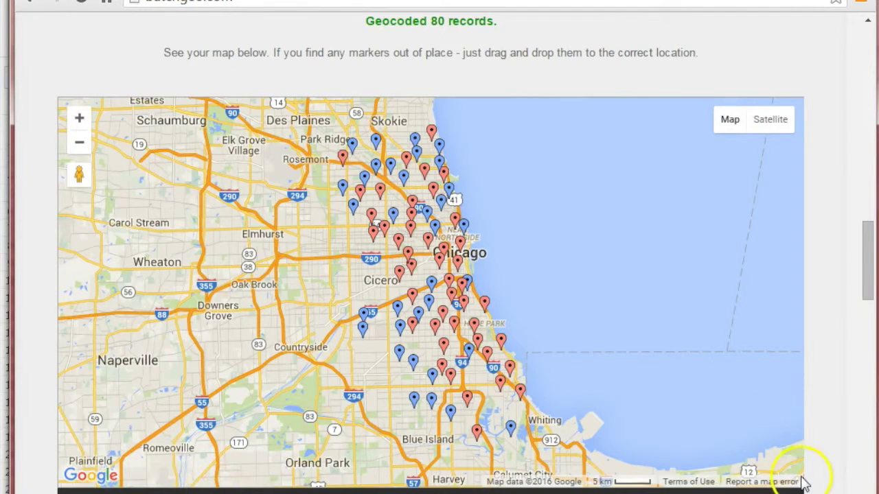
pyautogui.scroll(-1, 802, 482)
pyautogui.scroll(-1, 805, 484)
# Save the map titled 'Map' as Public, with the owner's e-mail address for editing
pyautogui.click(502, 387)
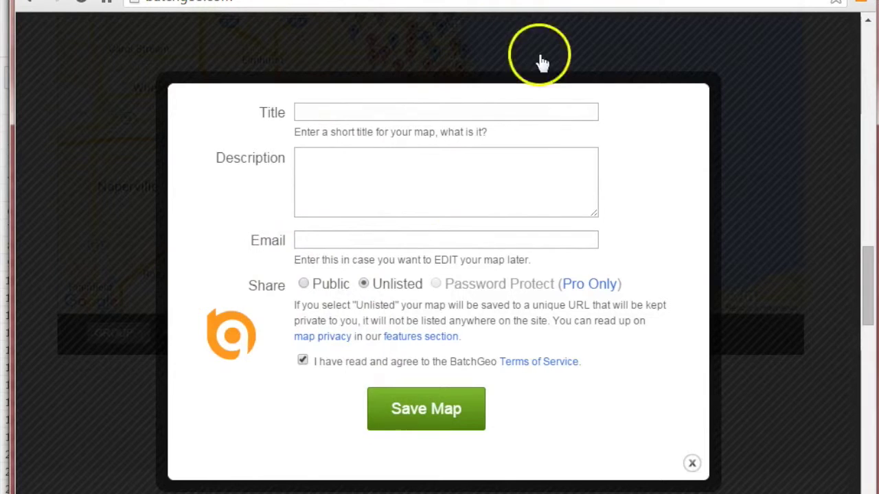
pyautogui.click(375, 112)
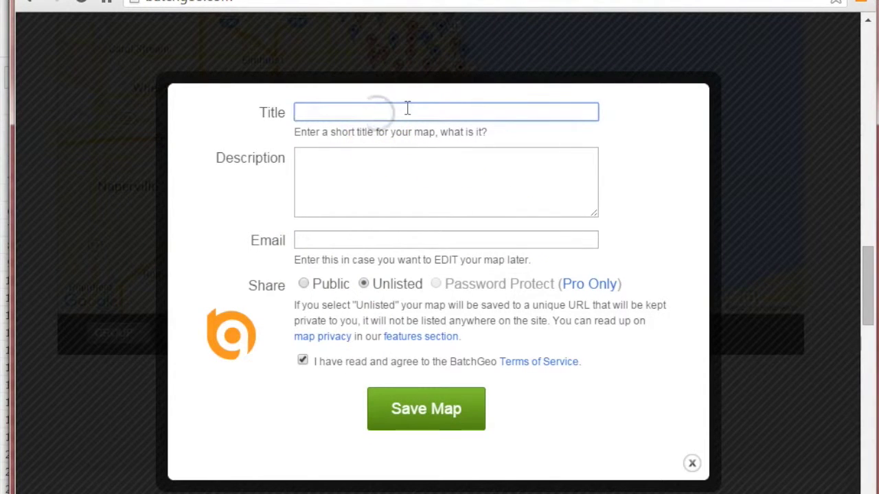
pyautogui.write('Map')
pyautogui.click(381, 160)
pyautogui.click(324, 239)
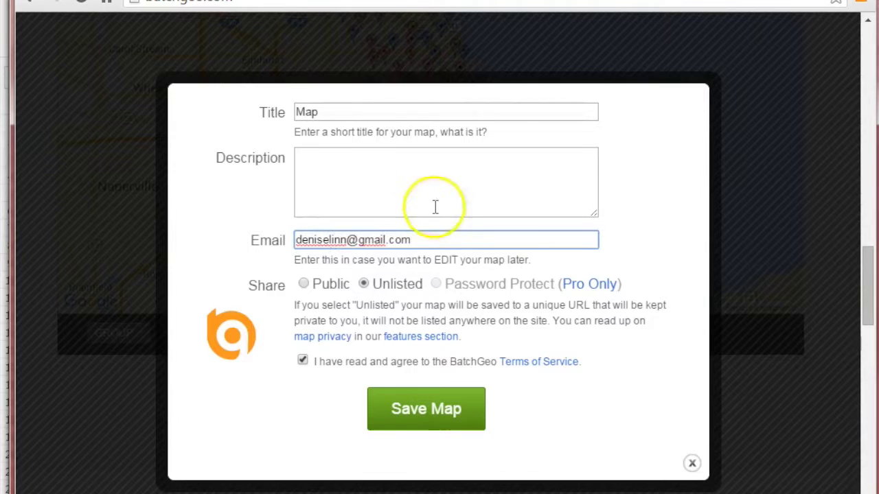
pyautogui.click(304, 285)
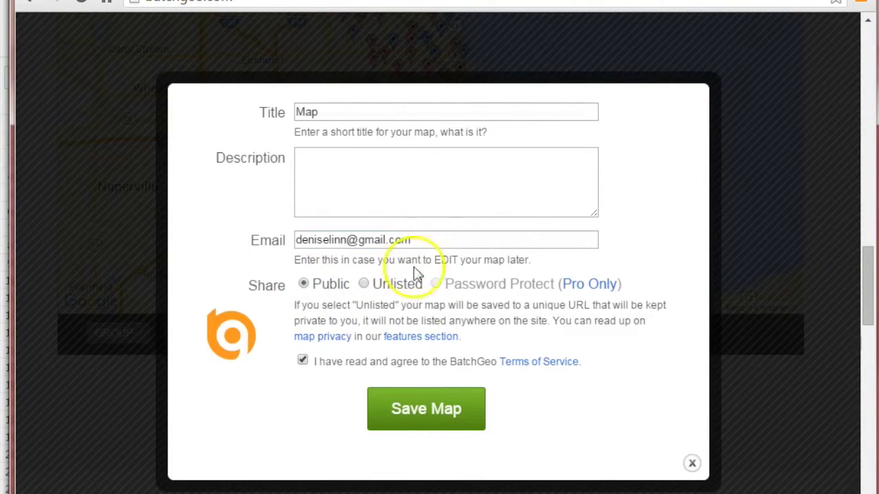
pyautogui.click(431, 411)
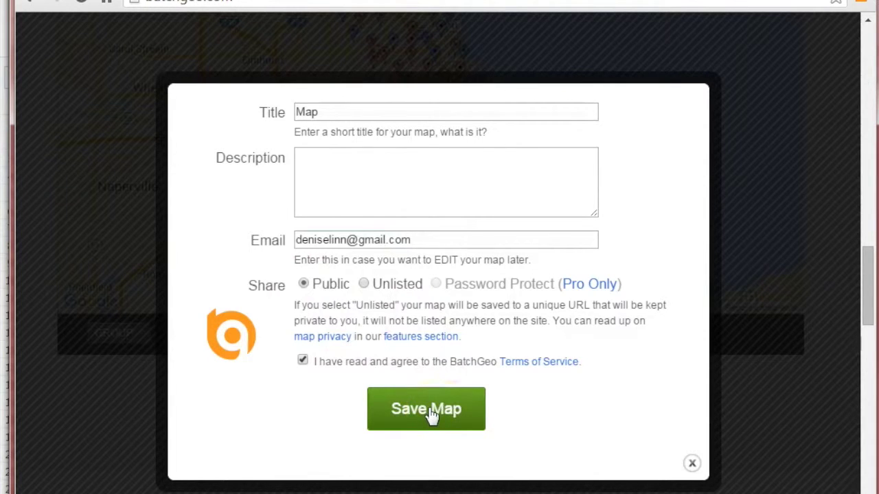
pyautogui.click(430, 415)
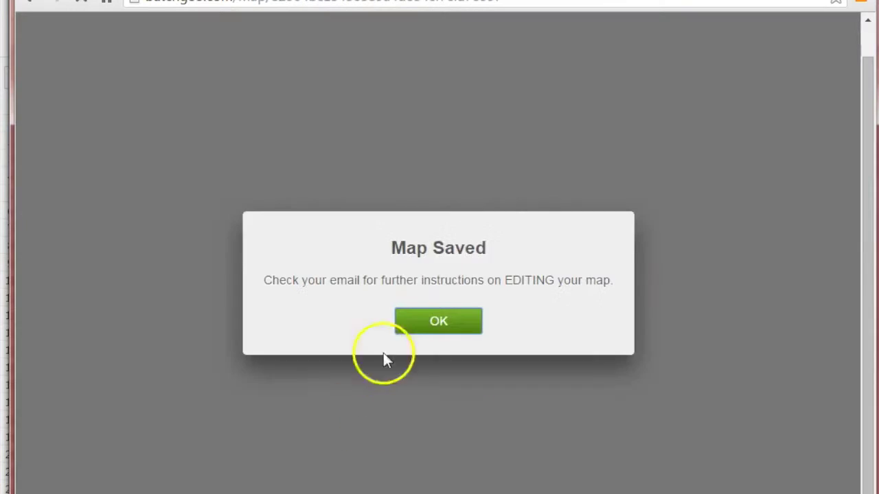
# Dismiss the Map Saved confirmation and open the saved map page
pyautogui.click(455, 326)
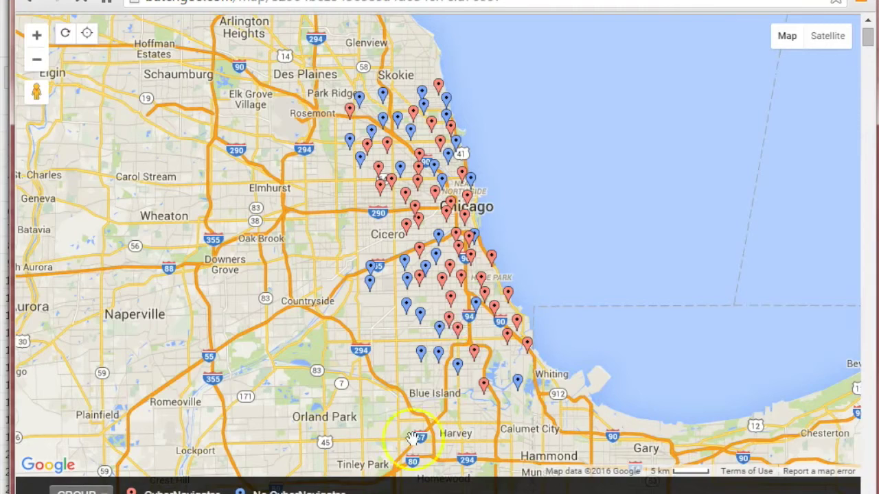
pyautogui.scroll(-3, 460, 333)
pyautogui.scroll(1, 460, 333)
pyautogui.click(553, 379)
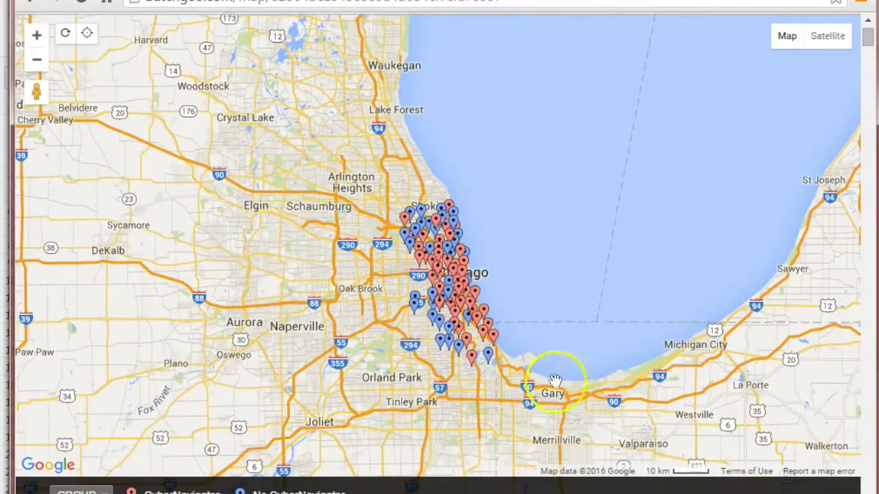
pyautogui.moveTo(868, 38); pyautogui.dragTo(870, 38)
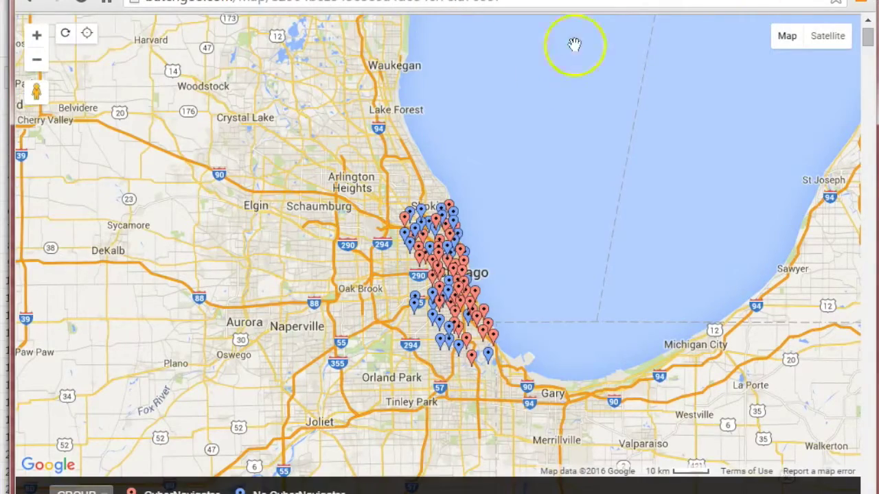
# Zoom and pan the map onto Chicago's library pins around South Shore
pyautogui.moveTo(787, 23)
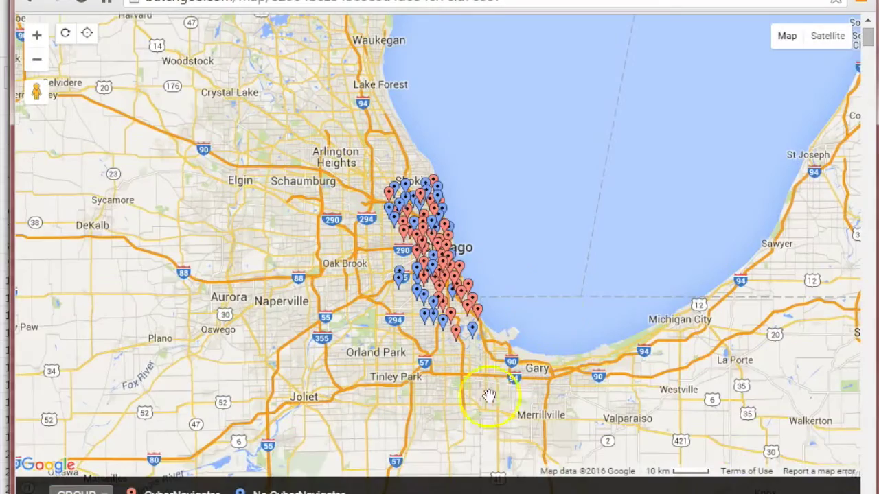
pyautogui.doubleClick(594, 233)
pyautogui.doubleClick(595, 232)
pyautogui.moveTo(538, 280); pyautogui.dragTo(779, 192)
pyautogui.scroll(-1, 513, 256)
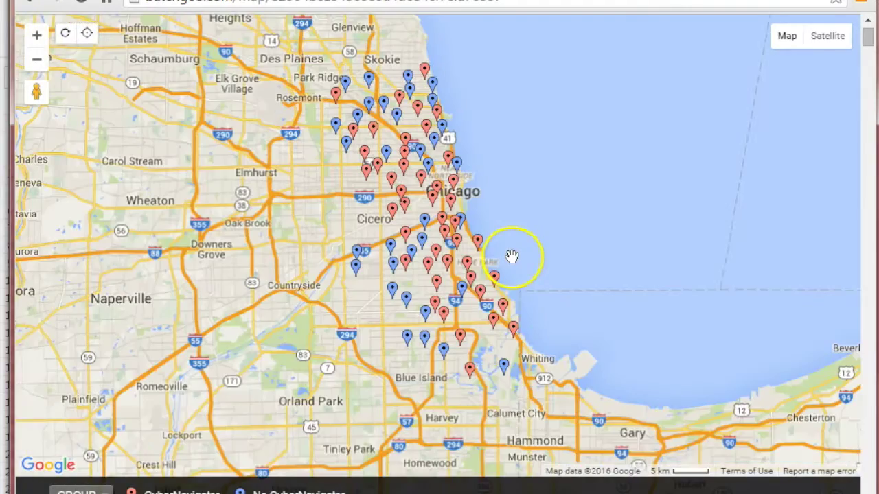
pyautogui.moveTo(500, 285); pyautogui.dragTo(402, 314)
pyautogui.doubleClick(483, 334)
pyautogui.scroll(-1, 405, 314)
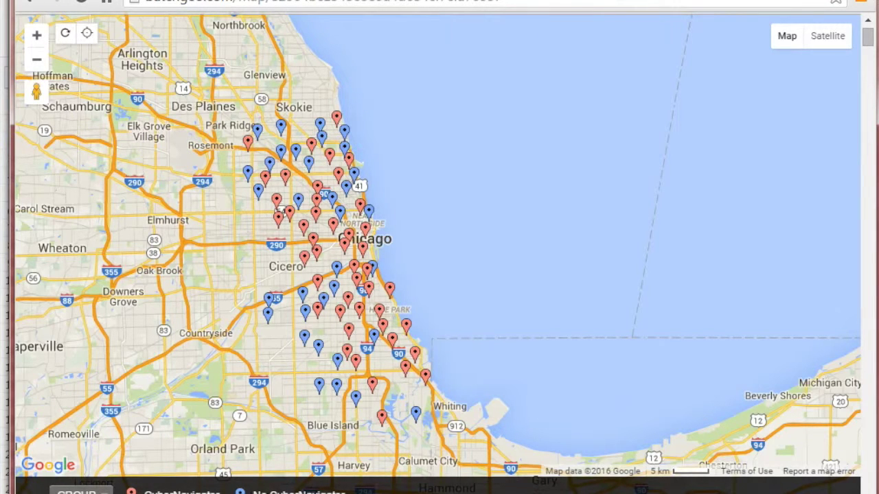
pyautogui.moveTo(315, 491)
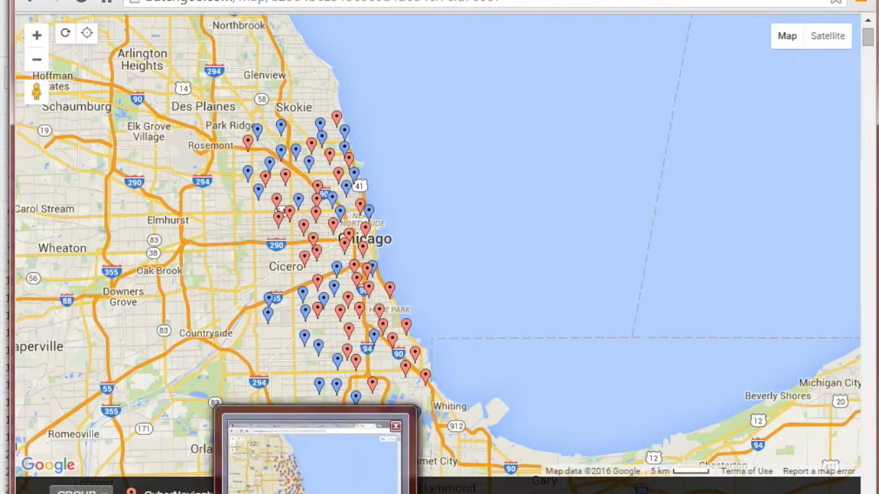
pyautogui.click(196, 450)
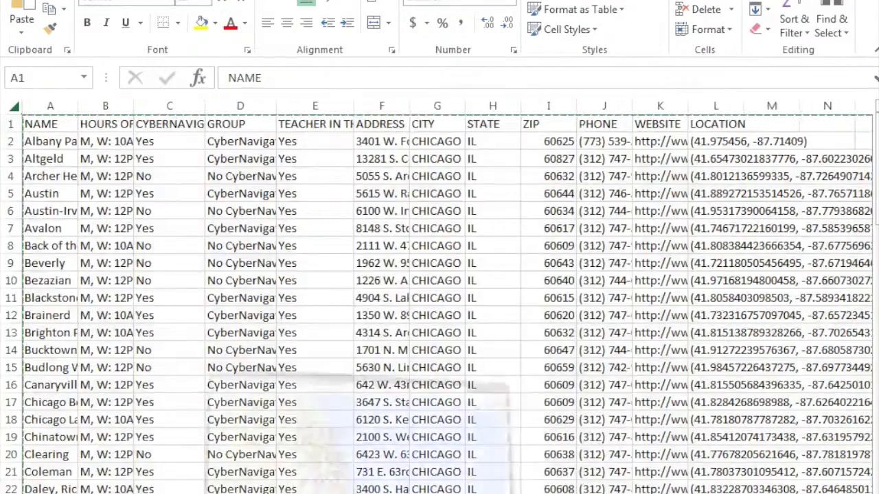
pyautogui.click(371, 439)
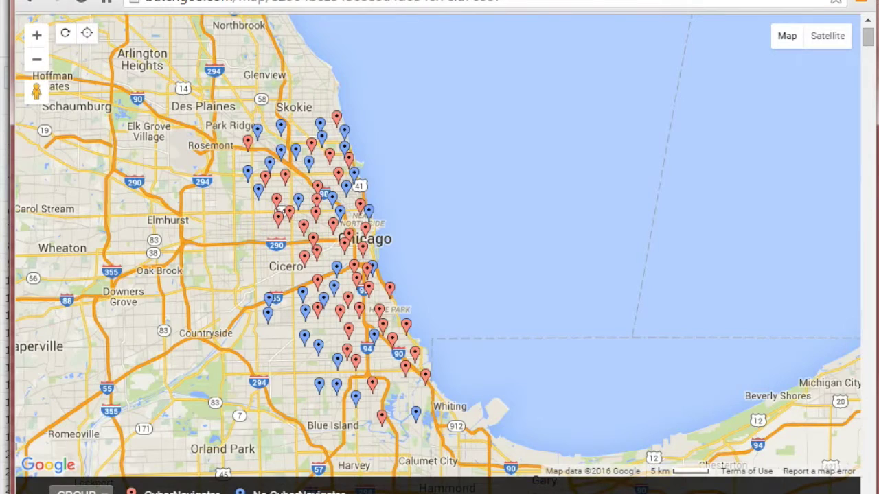
# Pan the map south of Chicago, then switch to the 3.12.16 FOIA Fest Excel tutorial slides
pyautogui.moveTo(346, 289); pyautogui.dragTo(329, 217)
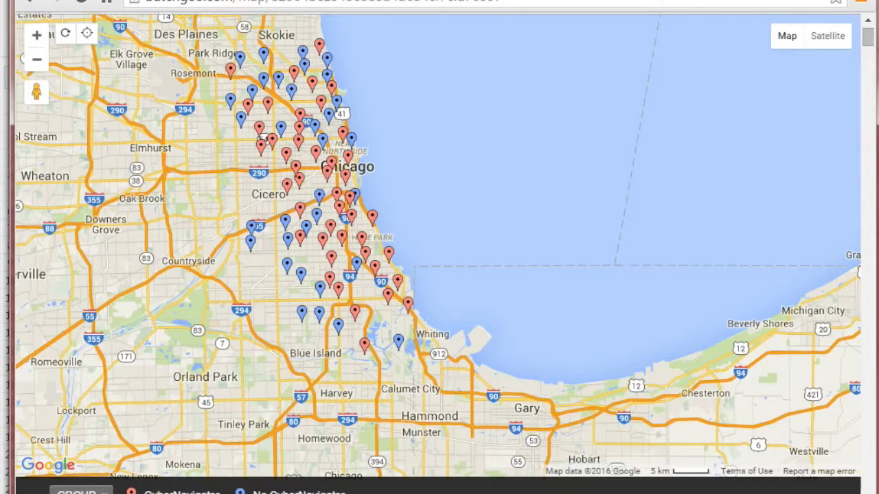
pyautogui.hotkey('ctrl', 'Tab')
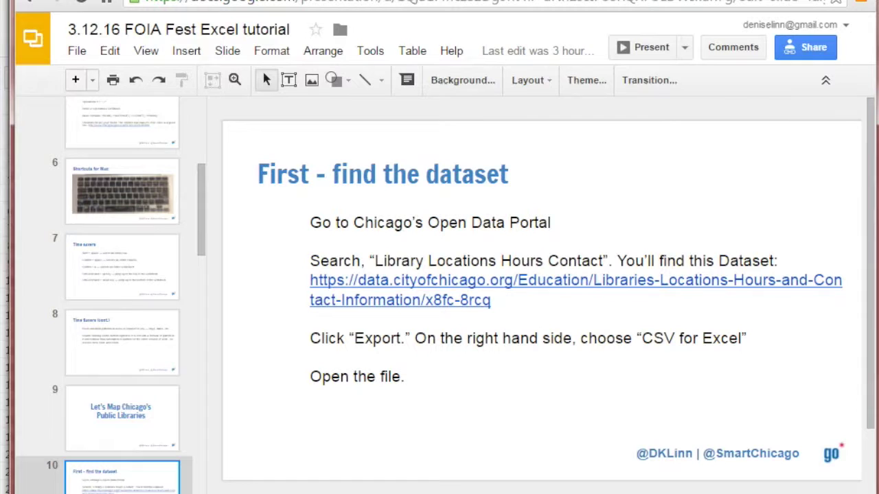
# Present the deck full screen, advance two slides to the lobbyist data slide, then exit
pyautogui.click(134, 467)
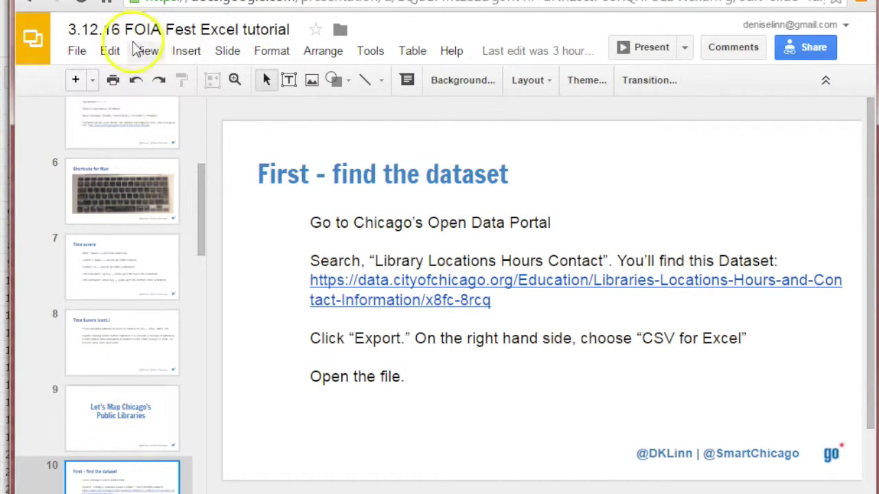
pyautogui.click(159, 52)
pyautogui.moveTo(151, 55)
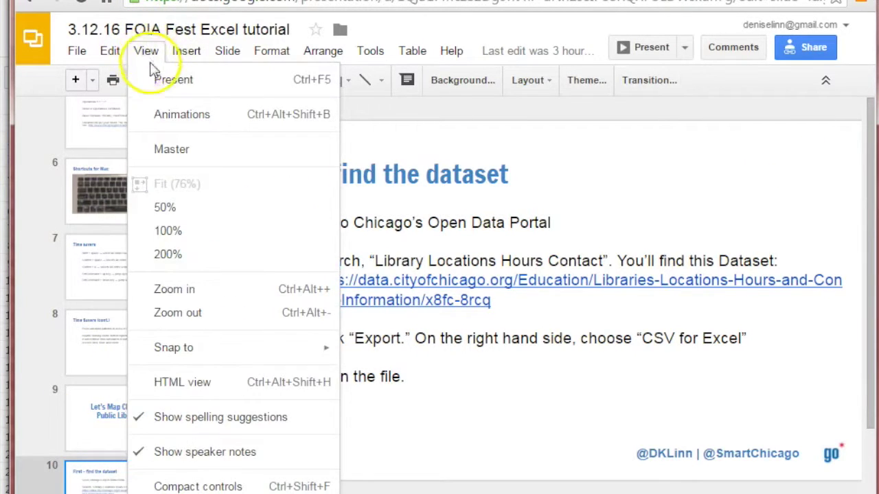
pyautogui.click(158, 81)
pyautogui.press('Right')
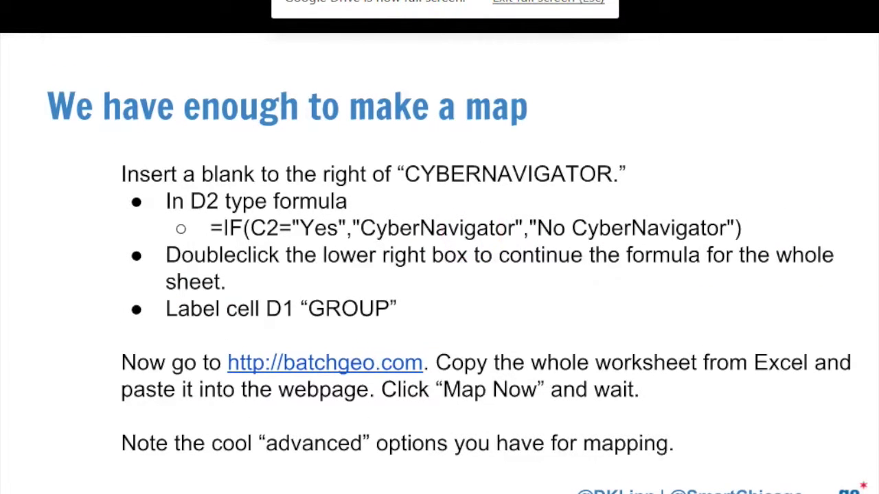
pyautogui.press('Right')
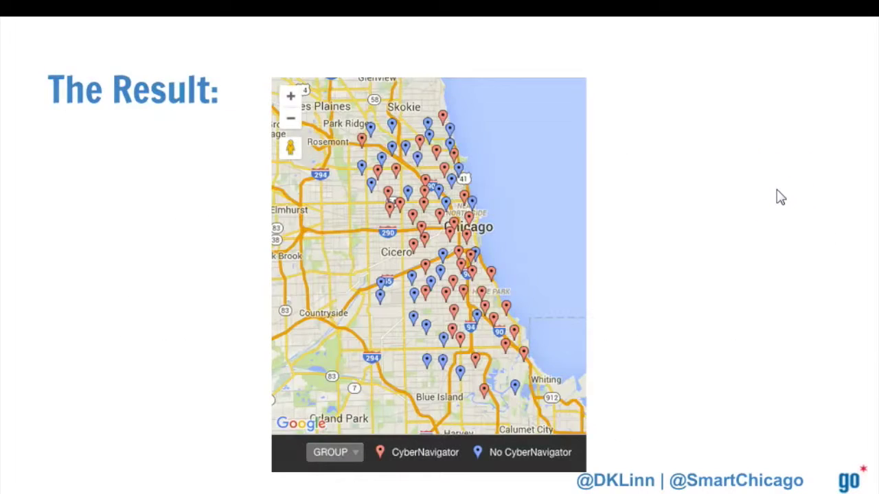
pyautogui.press('Right')
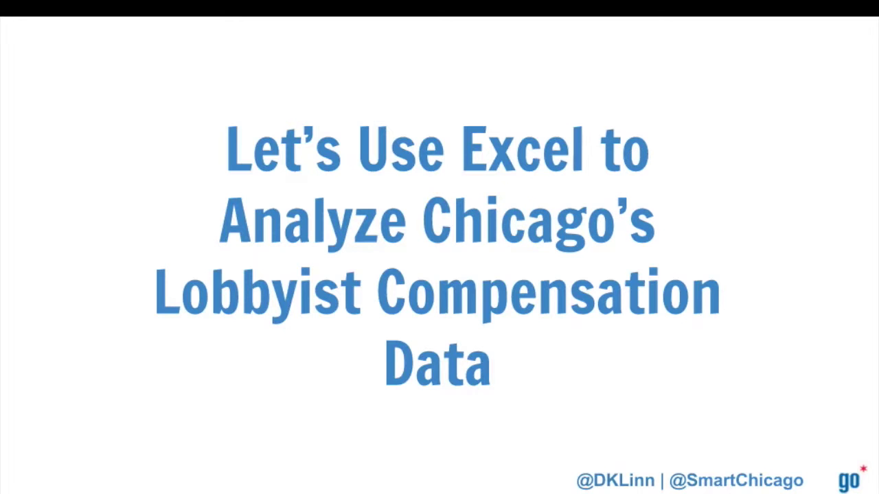
pyautogui.press('Escape')
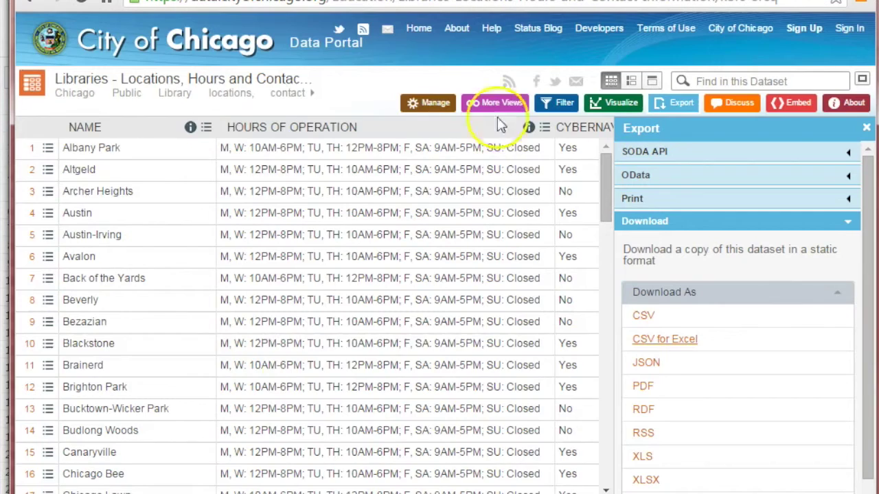
# Search the portal for 'Lobbyist compensation' and open the Lobbyist Data - Compensation dataset
pyautogui.click(223, 41)
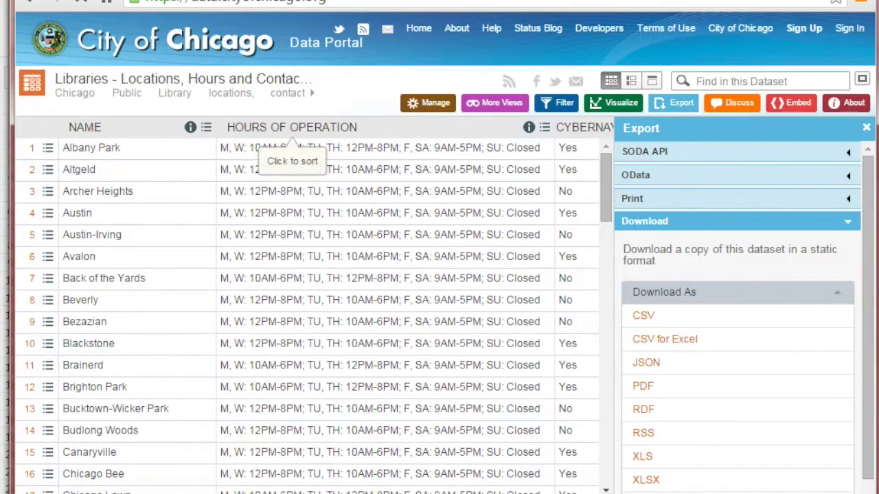
pyautogui.click(125, 392)
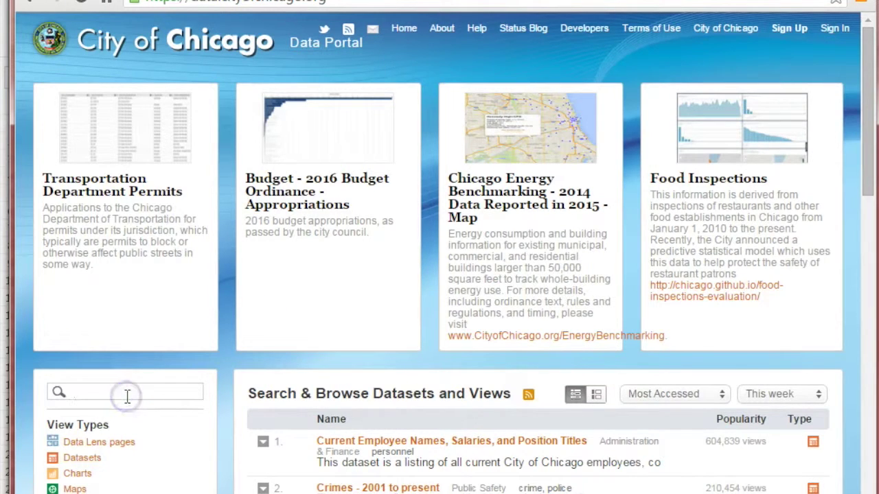
pyautogui.write('Lobb')
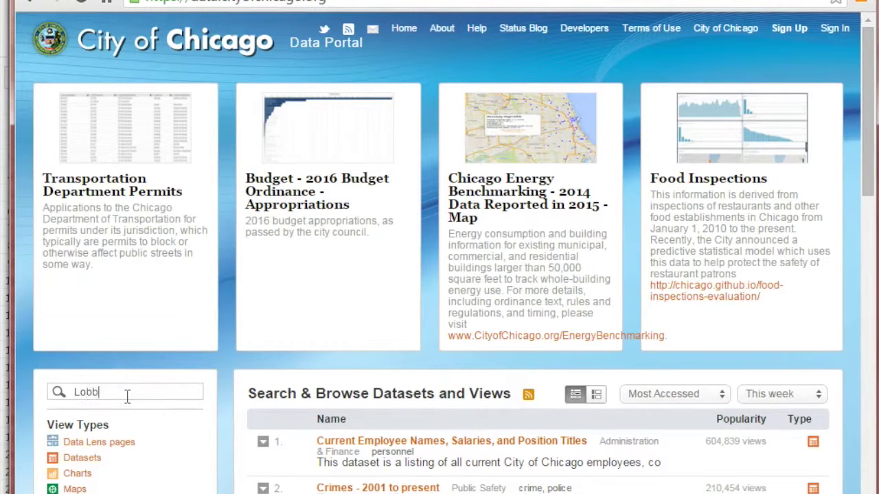
pyautogui.write('yist compensation')
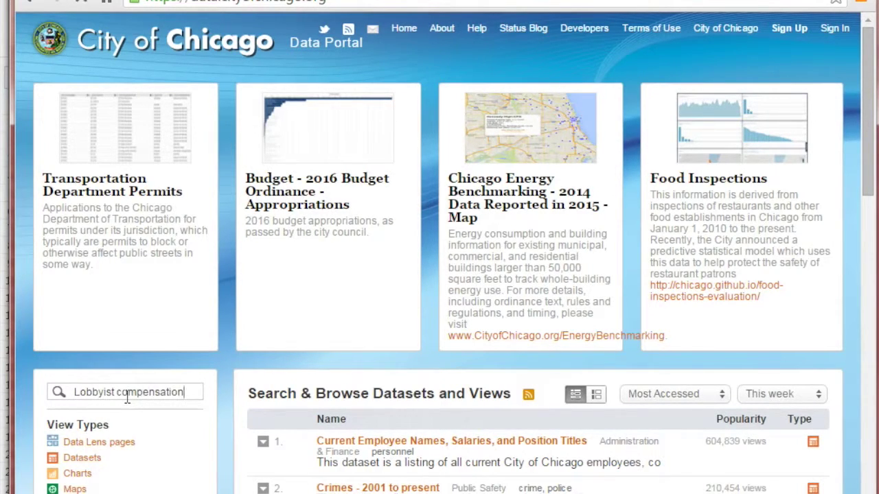
pyautogui.press('Return')
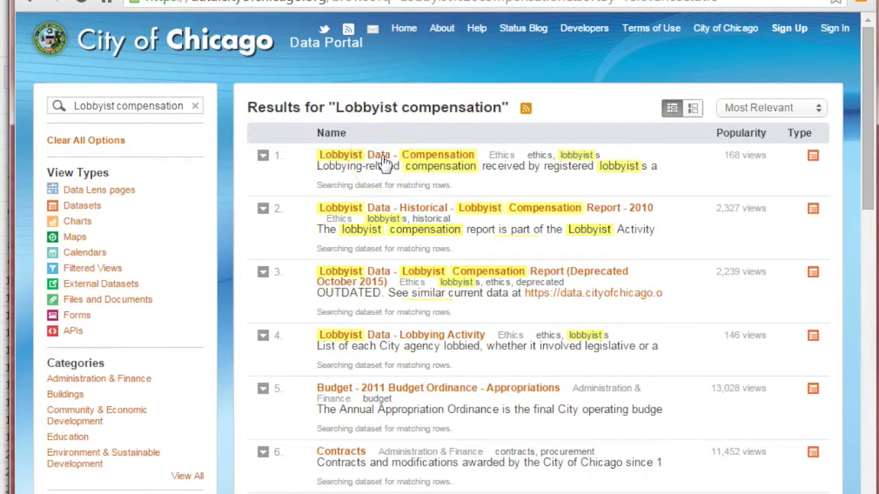
pyautogui.click(383, 158)
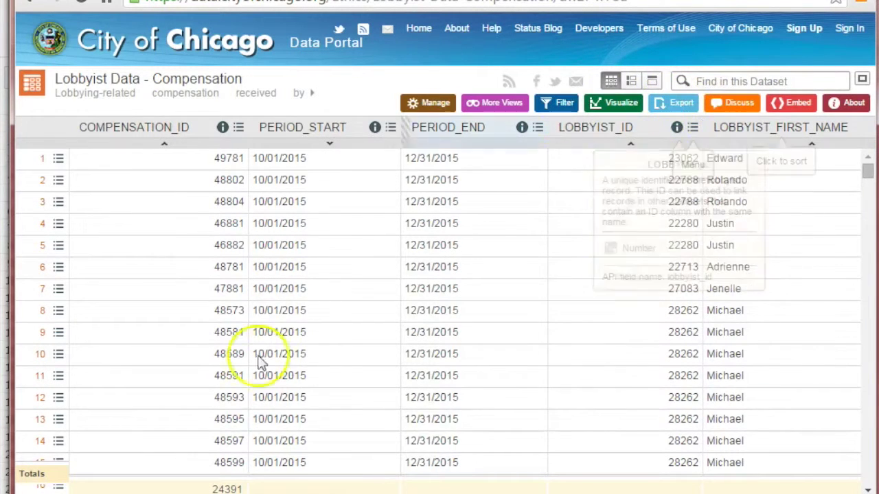
# Export the Lobbyist Data - Compensation dataset as CSV for Excel
pyautogui.scroll(-4, 289, 390)
pyautogui.scroll(4, 288, 390)
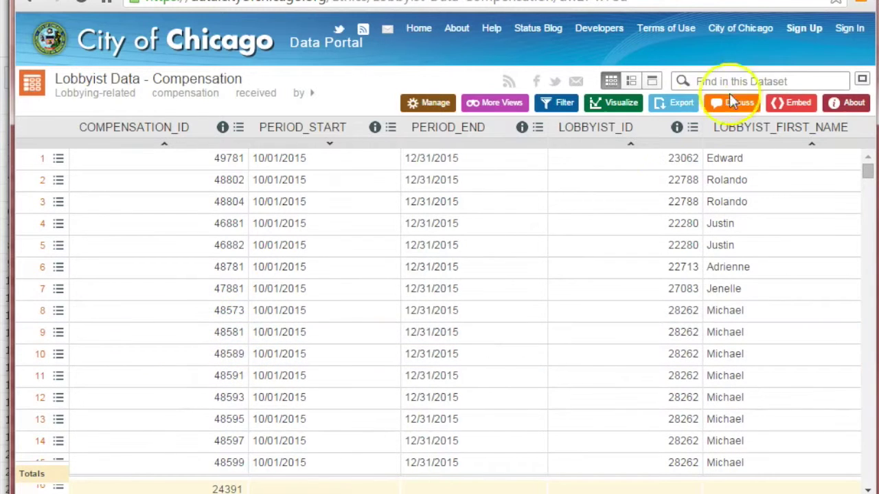
pyautogui.click(676, 104)
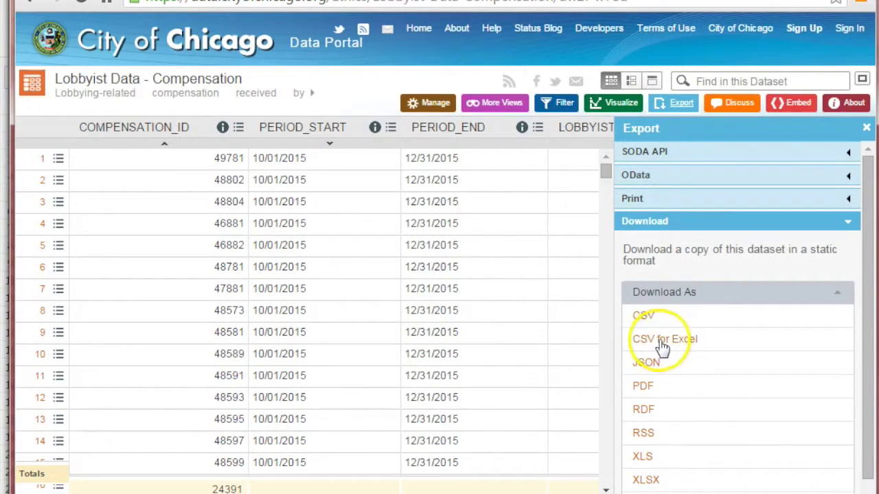
pyautogui.click(661, 349)
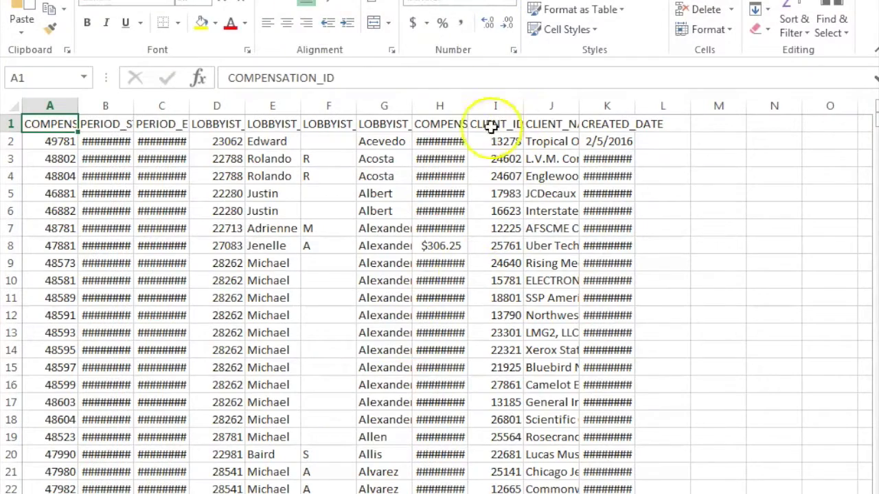
# Maximize the Excel window and begin Save As to a recent folder on this computer
pyautogui.click(493, 140)
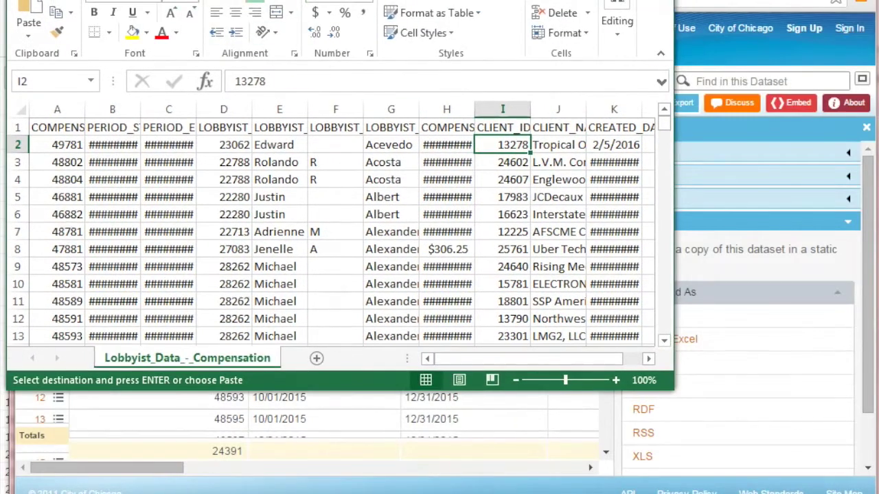
pyautogui.press('super+Up')
pyautogui.hotkey('alt', 'f')
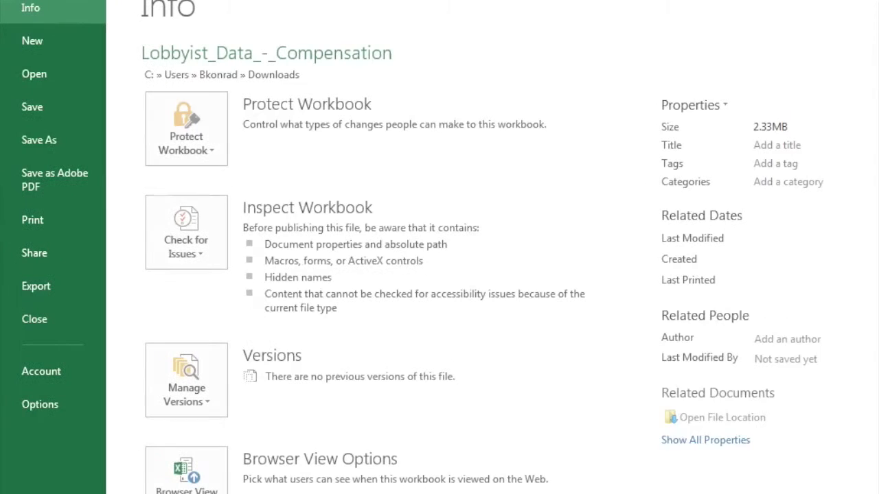
pyautogui.click(59, 139)
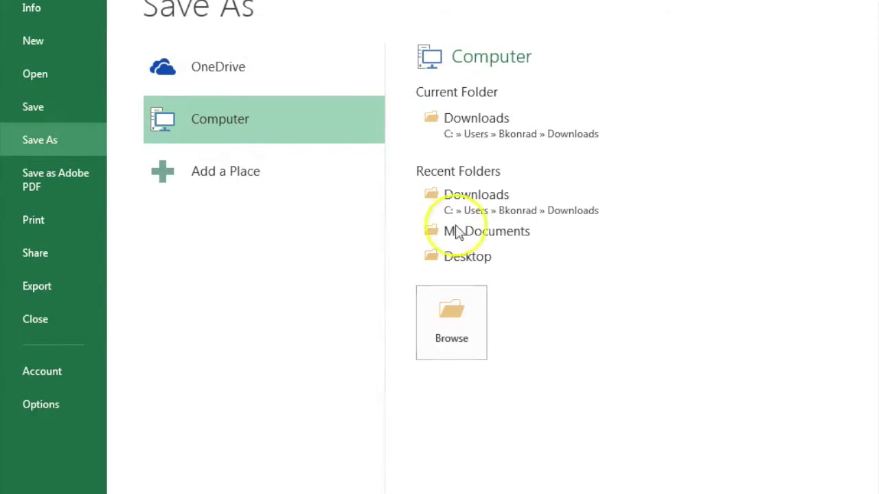
pyautogui.click(255, 128)
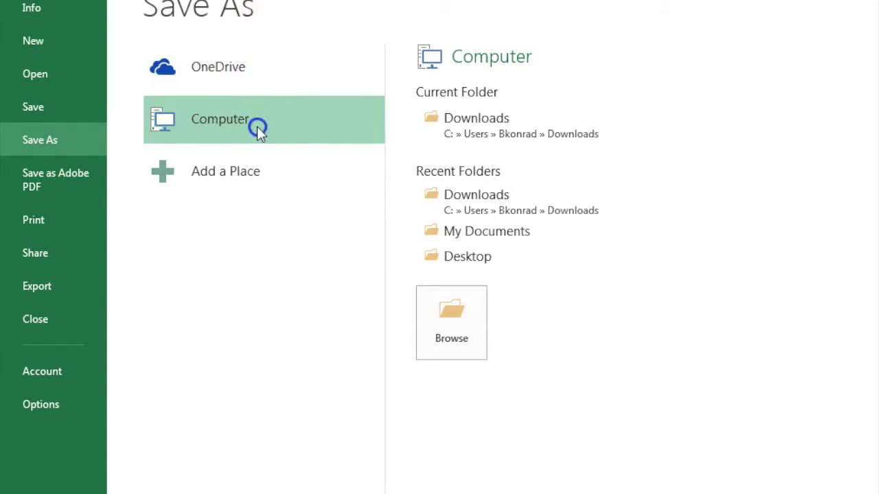
pyautogui.click(451, 252)
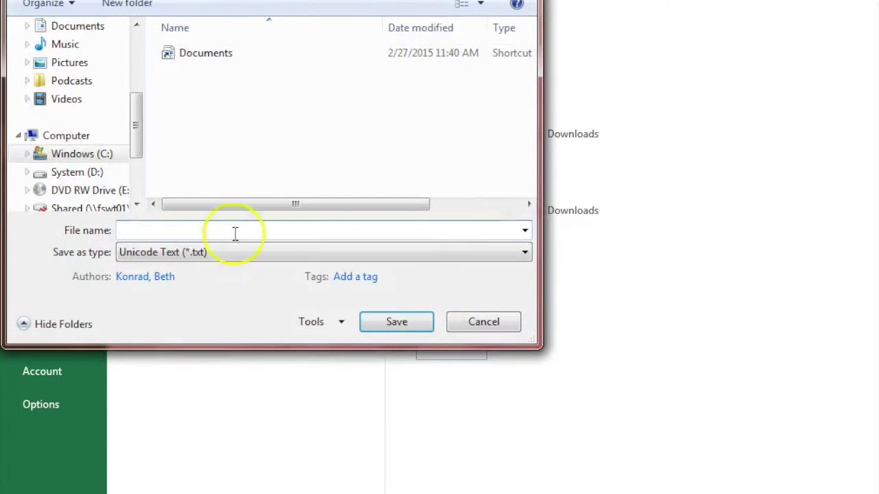
# Save as macro-free Excel Workbook test.xlsx, then widen column H to show dollar amounts
pyautogui.click(272, 253)
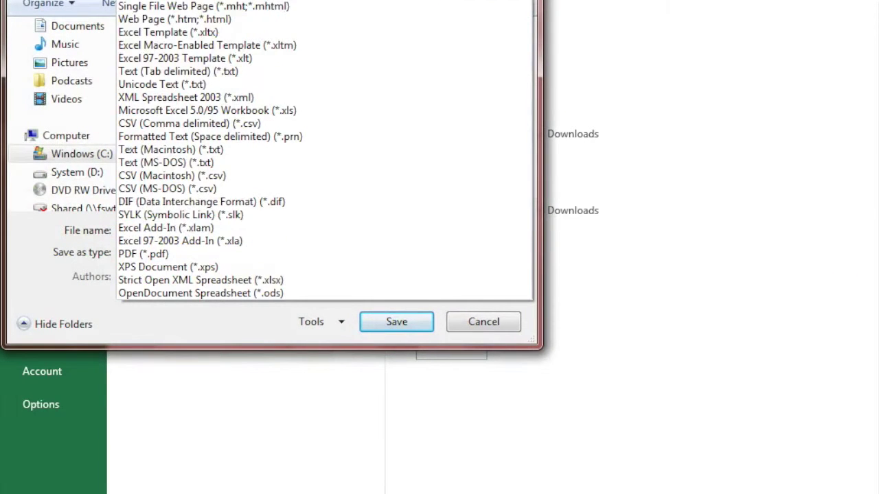
pyautogui.click(164, 2)
pyautogui.click(204, 230)
pyautogui.write('test.xlsx')
pyautogui.click(400, 350)
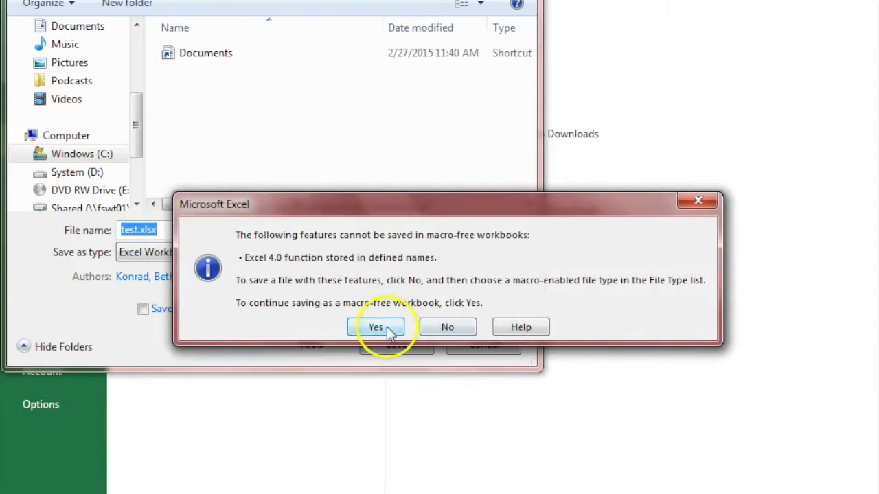
pyautogui.click(387, 327)
pyautogui.click(436, 228)
pyautogui.moveTo(467, 110); pyautogui.dragTo(480, 110)
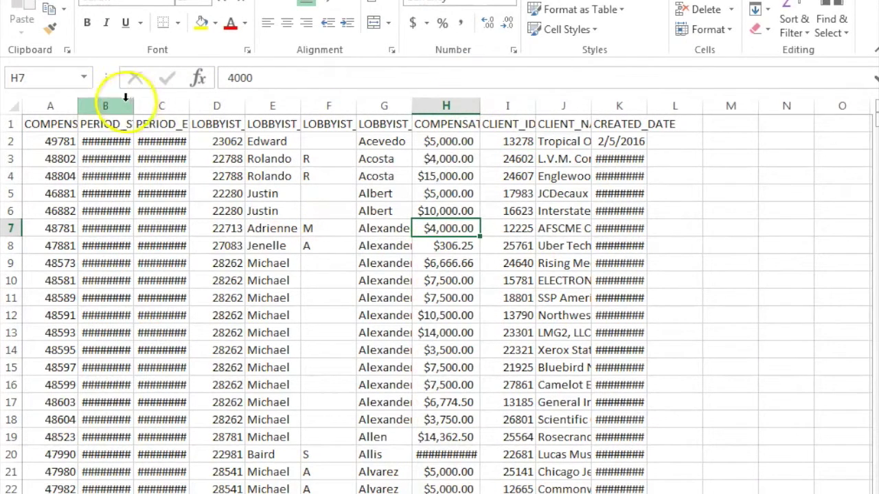
# Copy the entire lobbyist worksheet and paste it into the new blank sheet
pyautogui.click(200, 263)
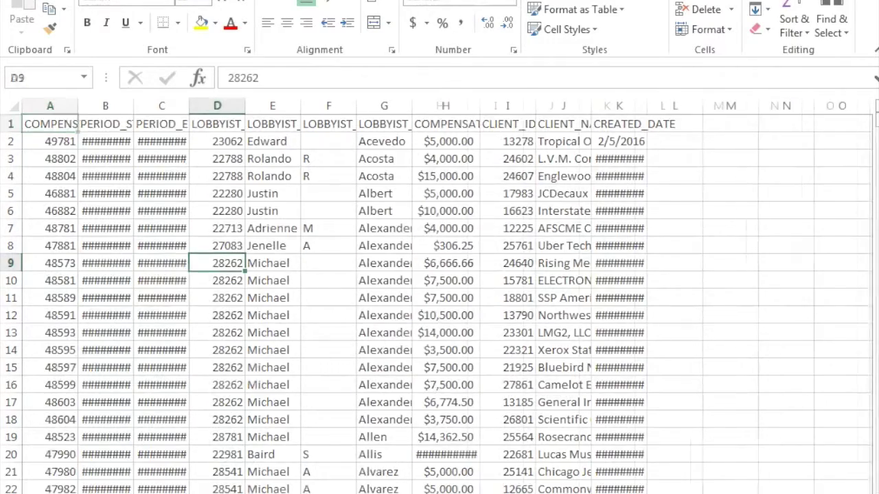
pyautogui.click(8, 104)
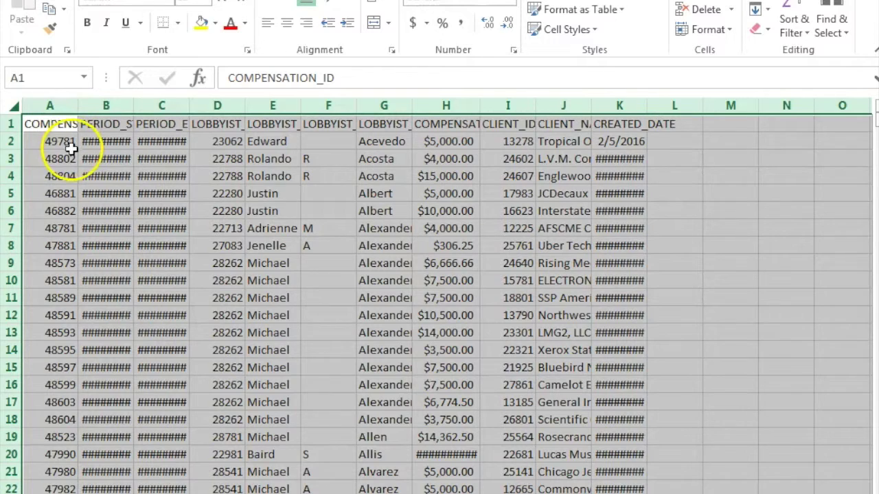
pyautogui.hotkey('ctrl', 'c')
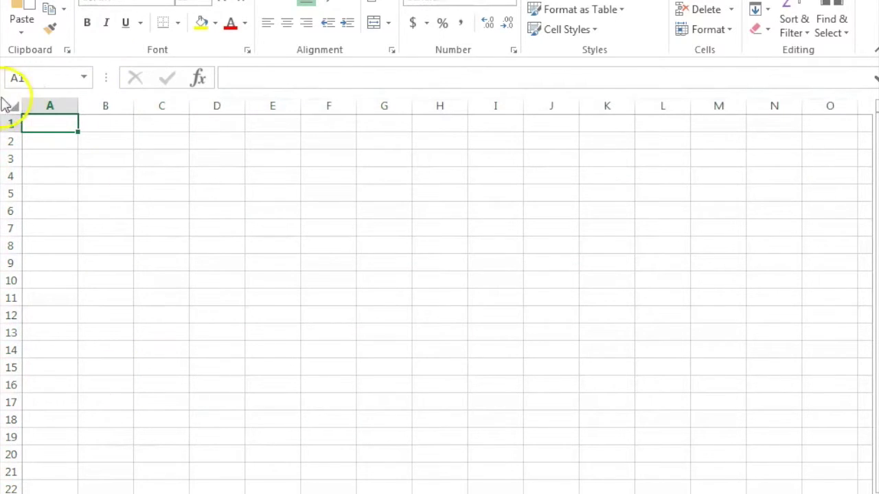
pyautogui.click(11, 107)
pyautogui.hotkey('ctrl', 'v')
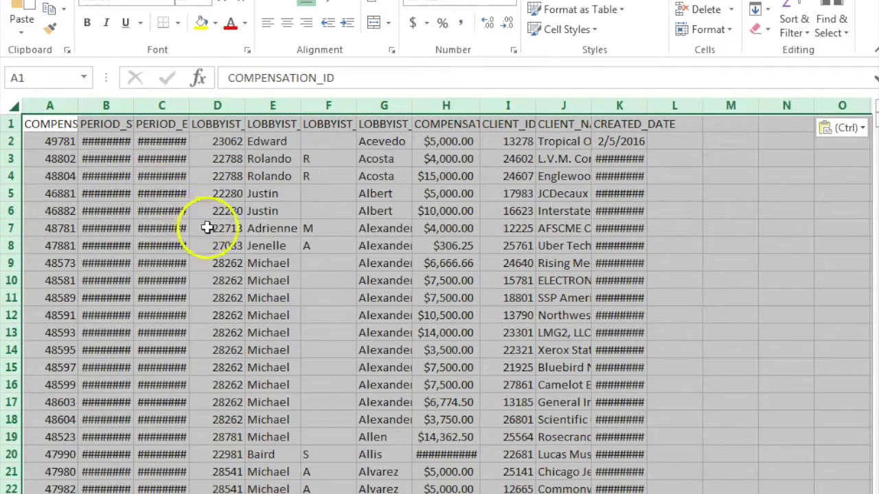
# Widen columns K, C and B so their dates display instead of ####
pyautogui.click(227, 245)
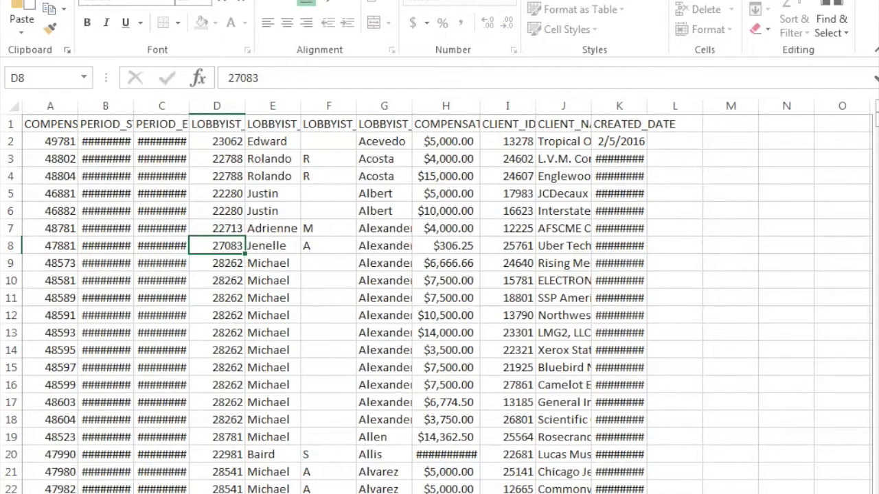
pyautogui.click(767, 336)
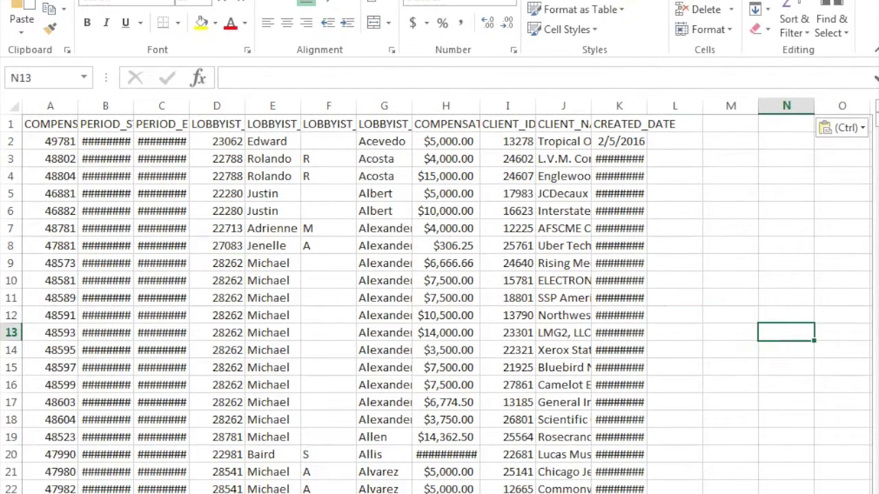
pyautogui.moveTo(645, 105); pyautogui.dragTo(677, 106)
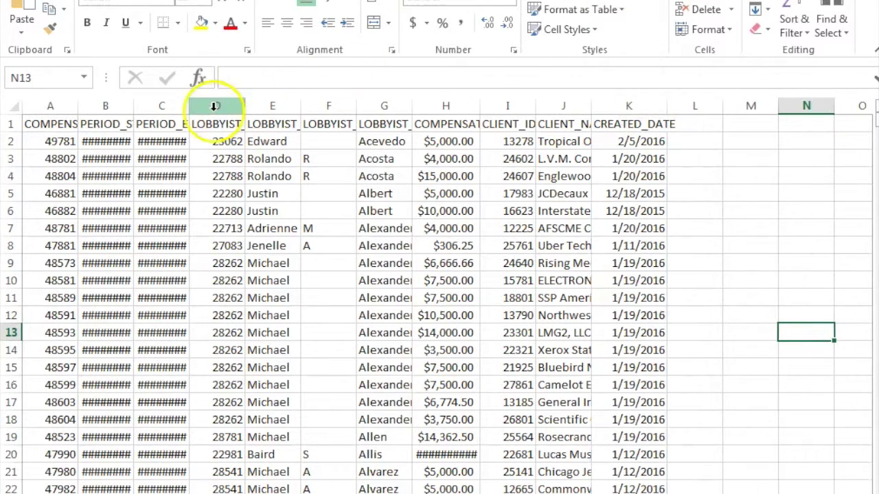
pyautogui.moveTo(188, 105); pyautogui.dragTo(204, 113)
pyautogui.moveTo(131, 109); pyautogui.dragTo(154, 112)
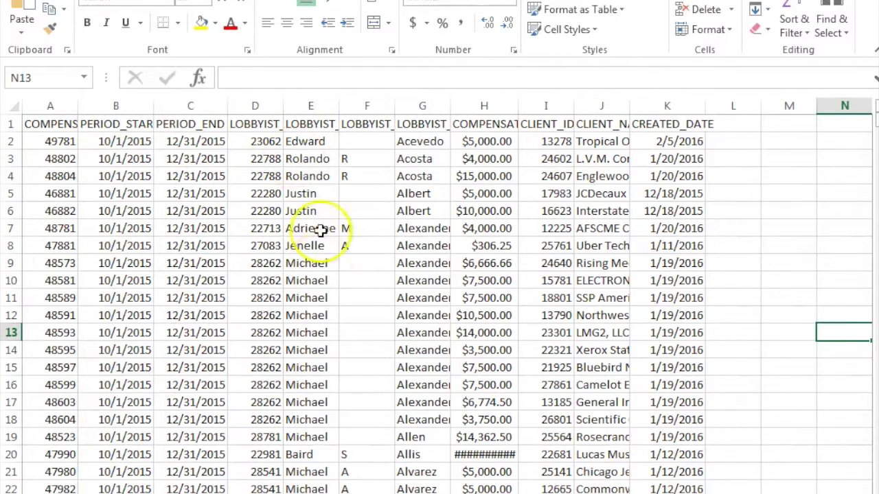
pyautogui.click(302, 212)
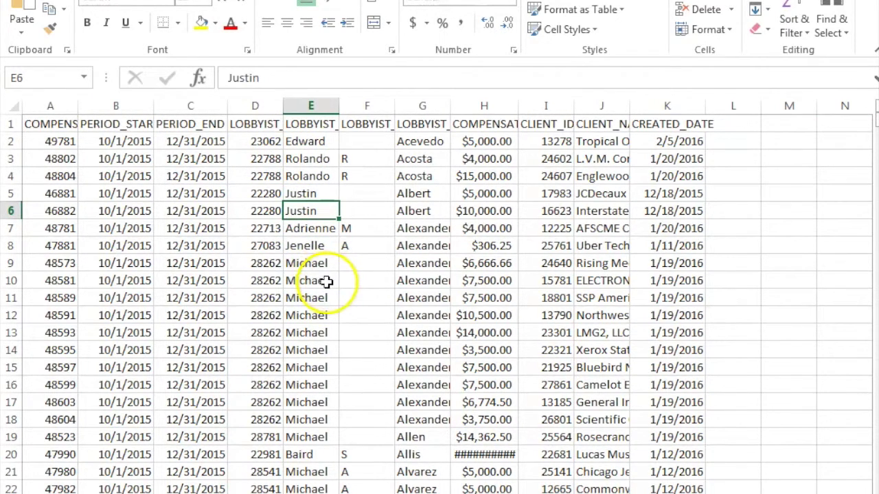
pyautogui.click(194, 138)
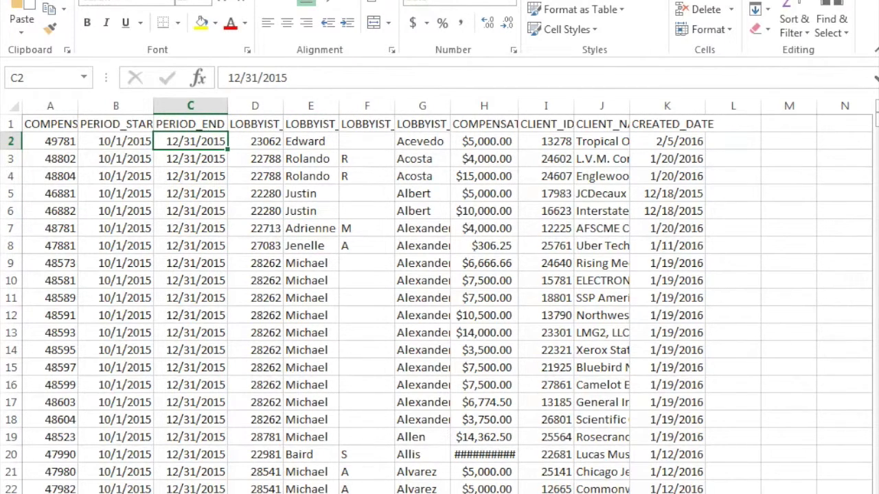
pyautogui.hotkey('alt', 'a')
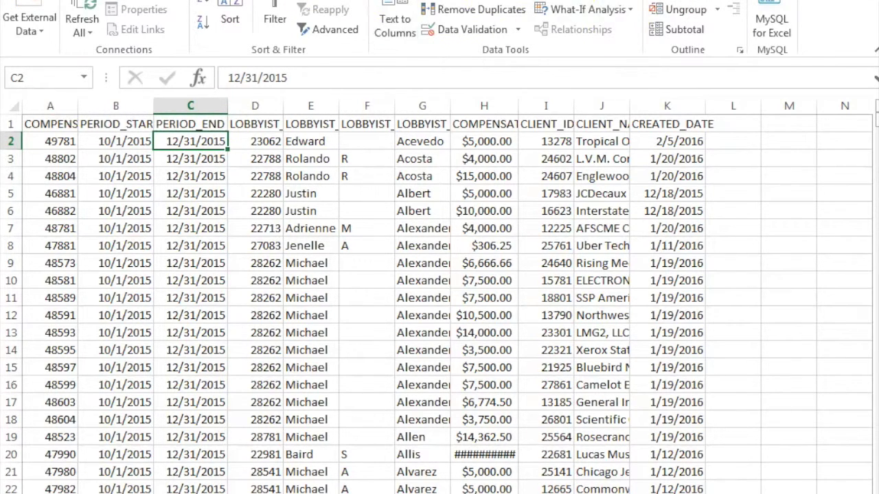
# Freeze the top header row of the lobbyist sheet
pyautogui.hotkey('alt', 'w')
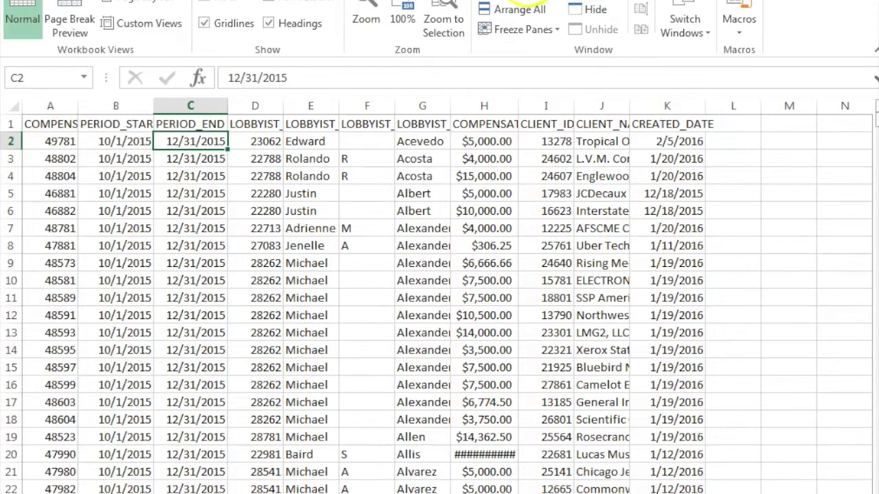
pyautogui.click(553, 30)
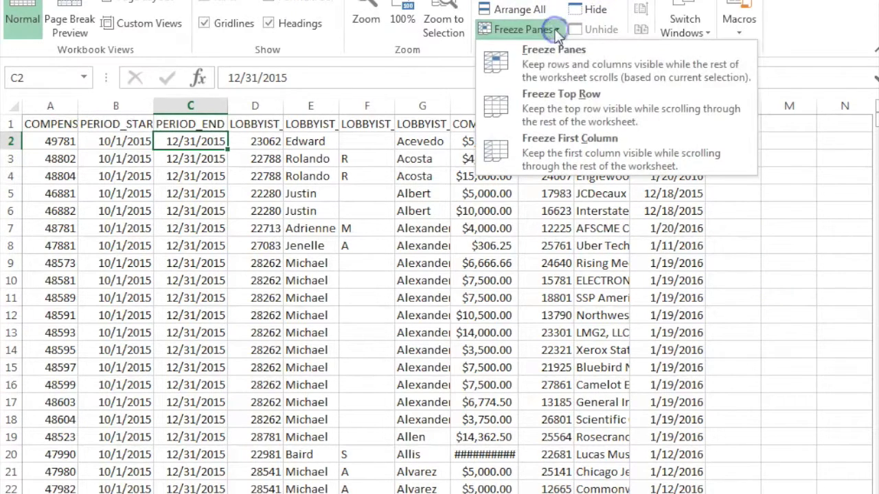
pyautogui.click(563, 105)
# Turn on filter dropdowns for every column header from the header row
pyautogui.click(267, 159)
pyautogui.click(267, 124)
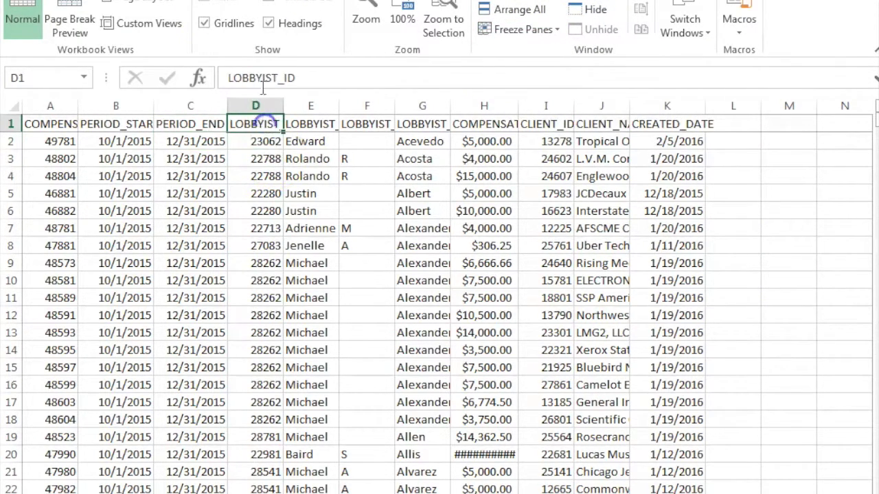
pyautogui.hotkey('alt', 'a')
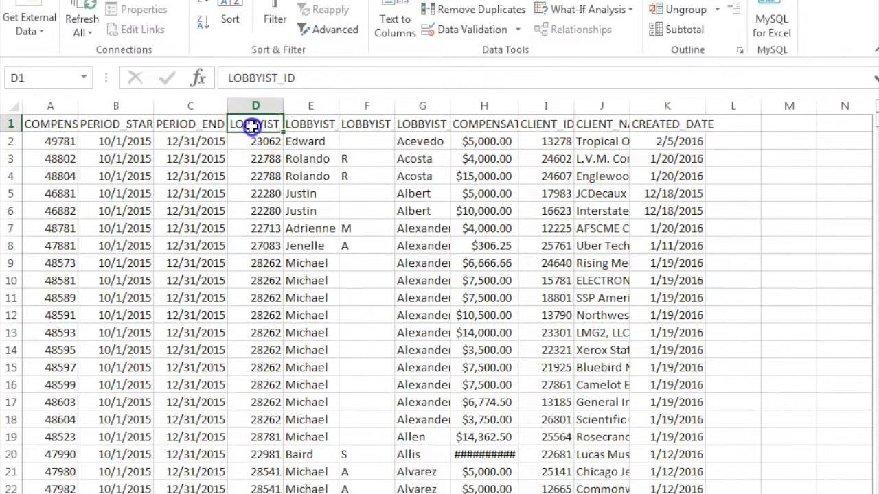
pyautogui.click(276, 12)
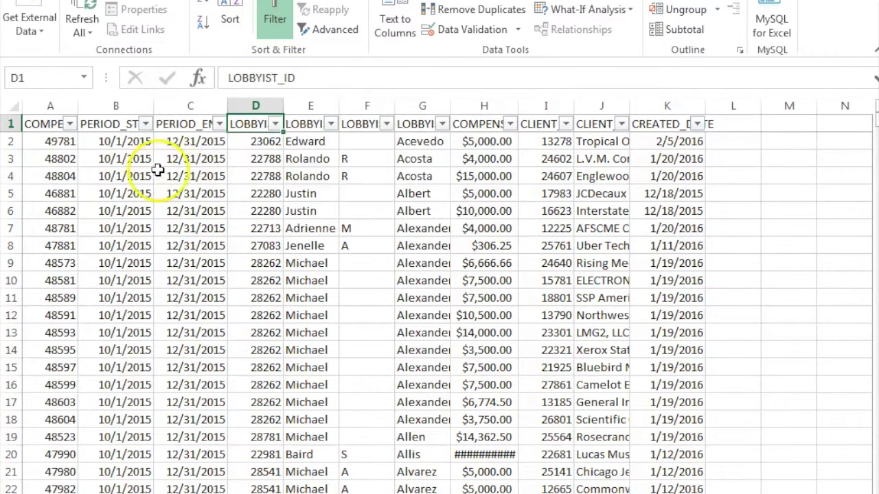
pyautogui.click(455, 178)
pyautogui.click(366, 193)
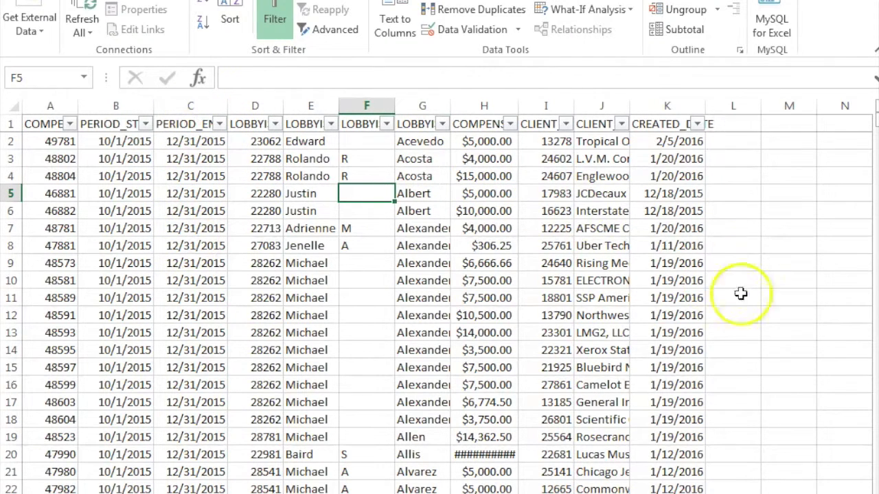
# Widen columns H, J and A so amounts like $247,049.00, client names and headers show
pyautogui.moveTo(519, 107); pyautogui.dragTo(529, 107)
pyautogui.click(525, 284)
pyautogui.click(611, 331)
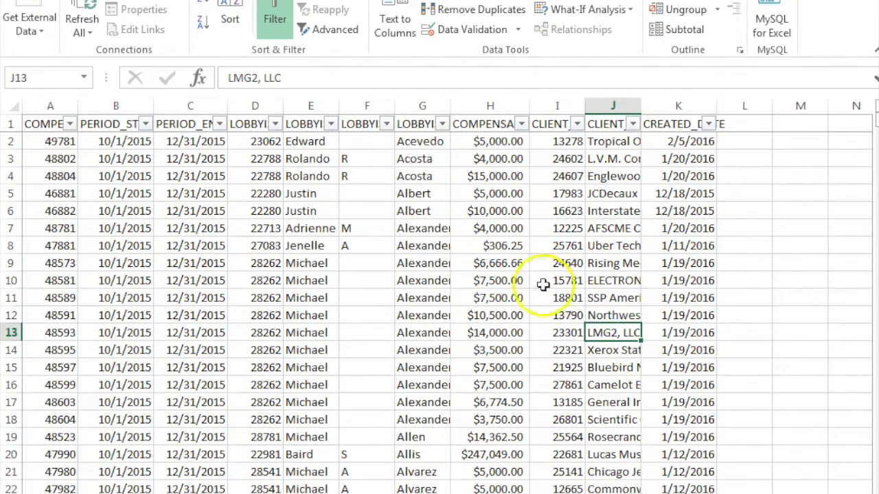
pyautogui.scroll(-1, 541, 285)
pyautogui.moveTo(640, 109); pyautogui.dragTo(667, 110)
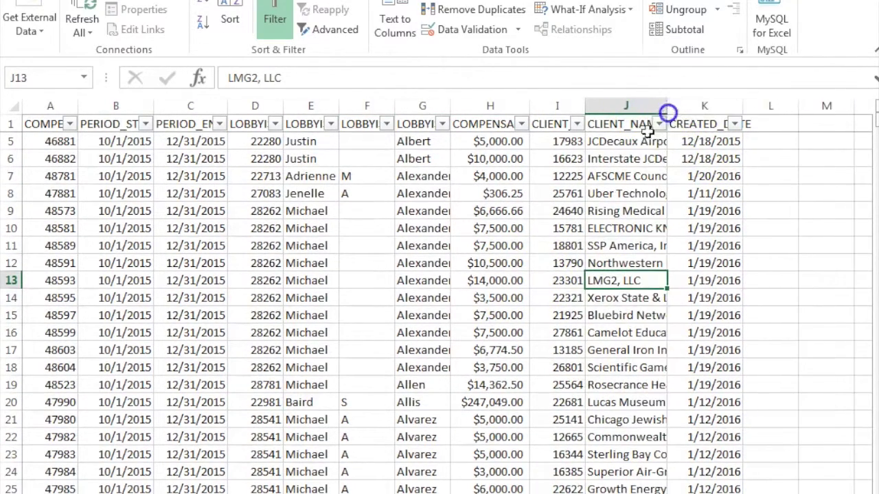
pyautogui.click(366, 210)
pyautogui.moveTo(76, 110); pyautogui.dragTo(107, 110)
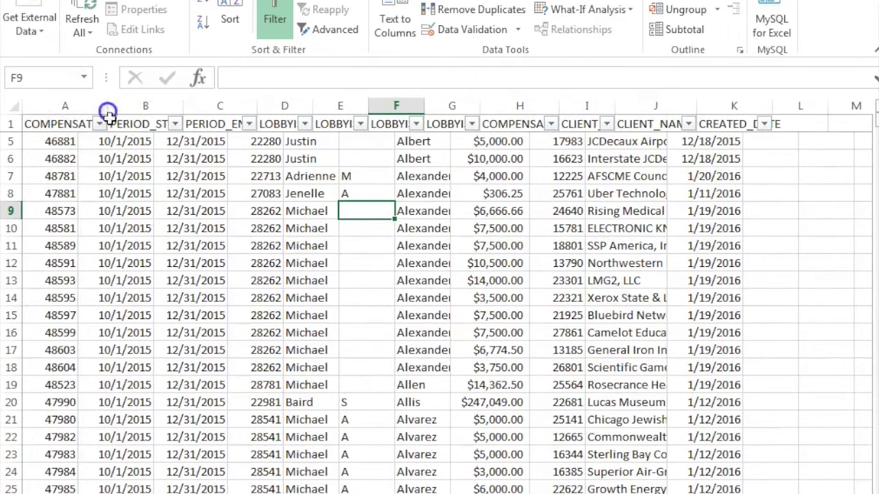
# Review the lobbyist entries in column A, rows 5 to 8
pyautogui.click(133, 192)
pyautogui.click(46, 193)
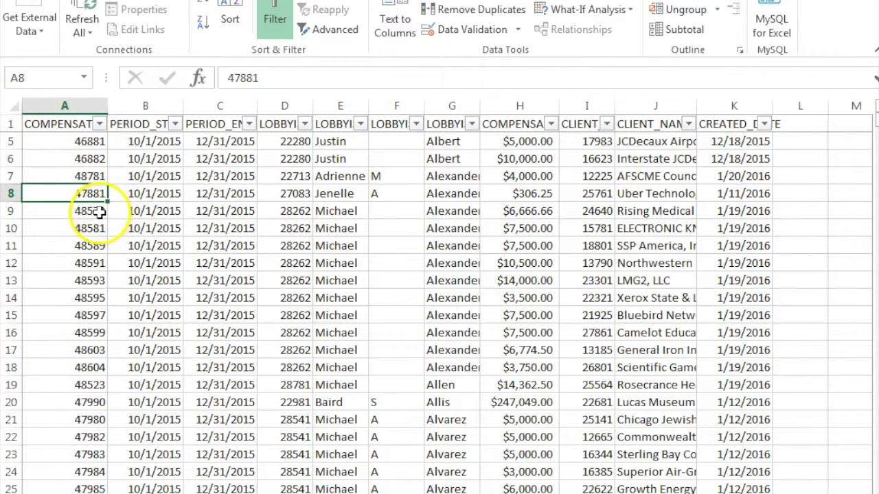
pyautogui.click(72, 176)
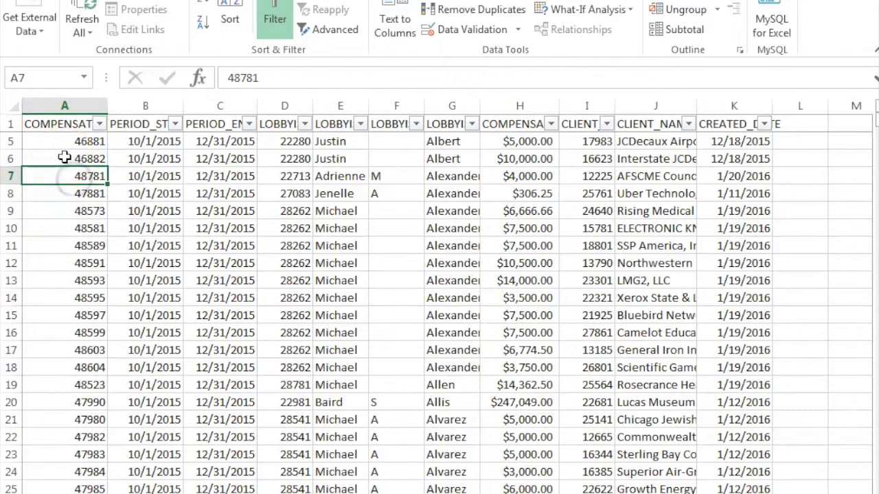
pyautogui.click(64, 157)
pyautogui.click(71, 142)
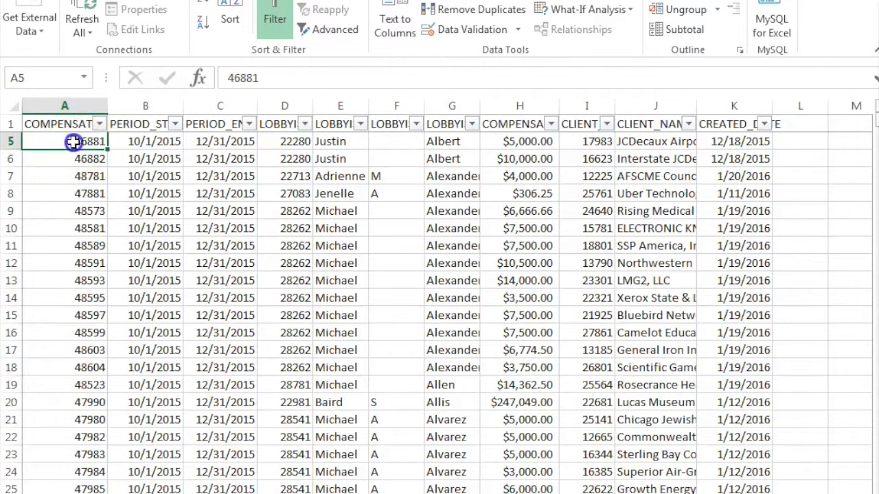
pyautogui.click(82, 176)
pyautogui.scroll(-18, 88, 178)
pyautogui.scroll(19, 88, 181)
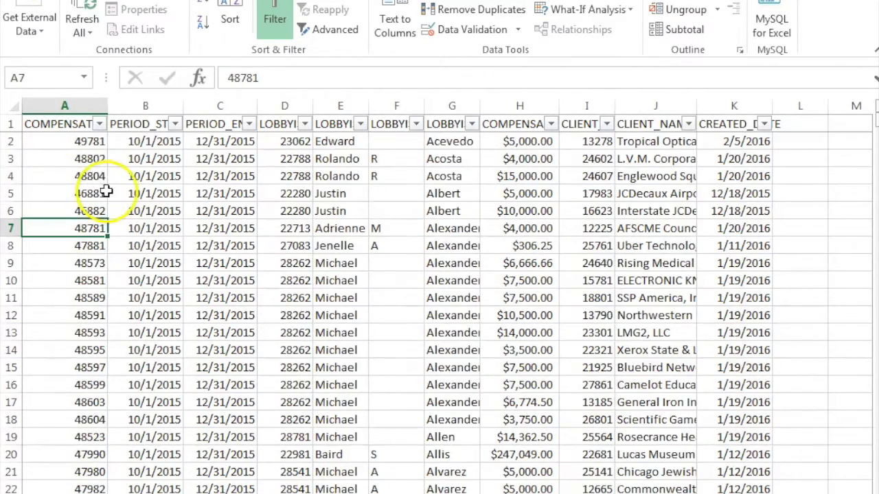
# Compare rows sharing lobbyist ID 28262, then open the COMPENSATION_AMOUNT sort and filter menu
pyautogui.click(334, 314)
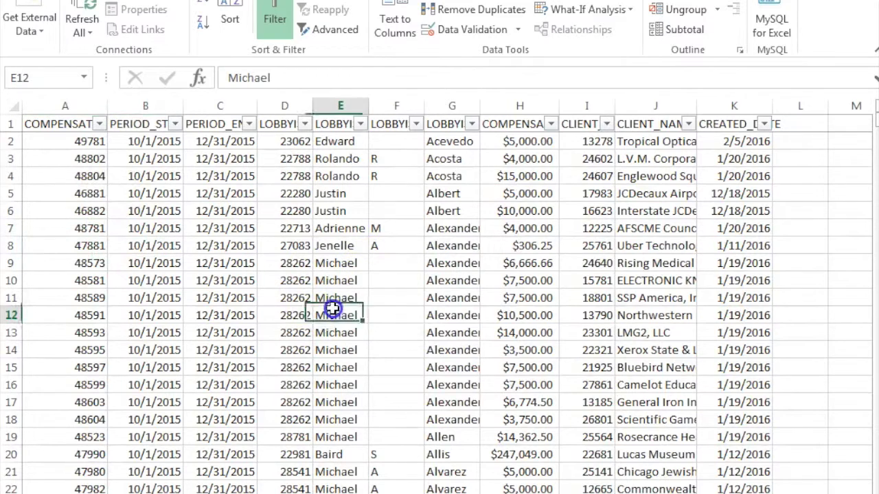
pyautogui.click(392, 317)
pyautogui.click(294, 283)
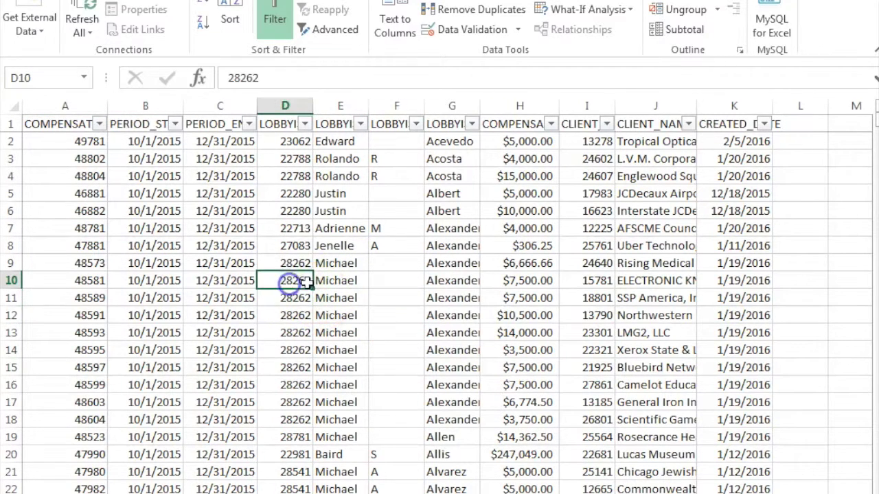
pyautogui.click(282, 328)
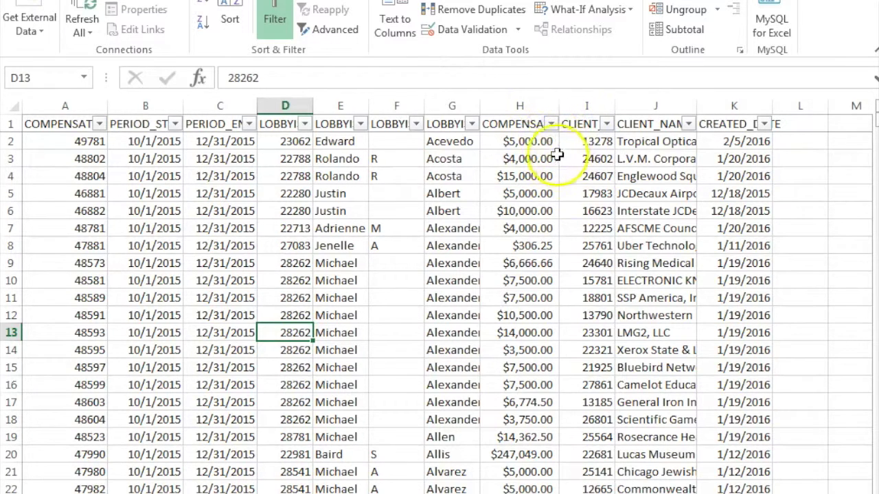
pyautogui.click(551, 125)
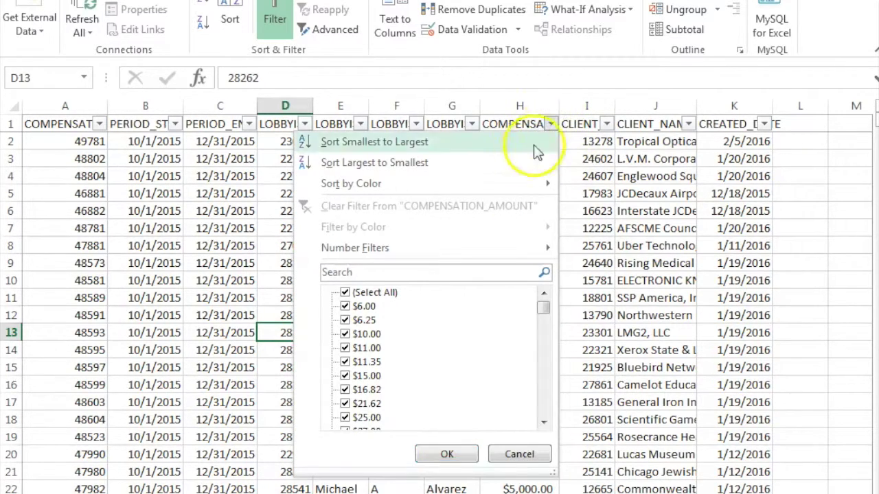
# Inspect the top compensation amounts and the top-paid record in row 2
pyautogui.click(493, 164)
pyautogui.click(526, 195)
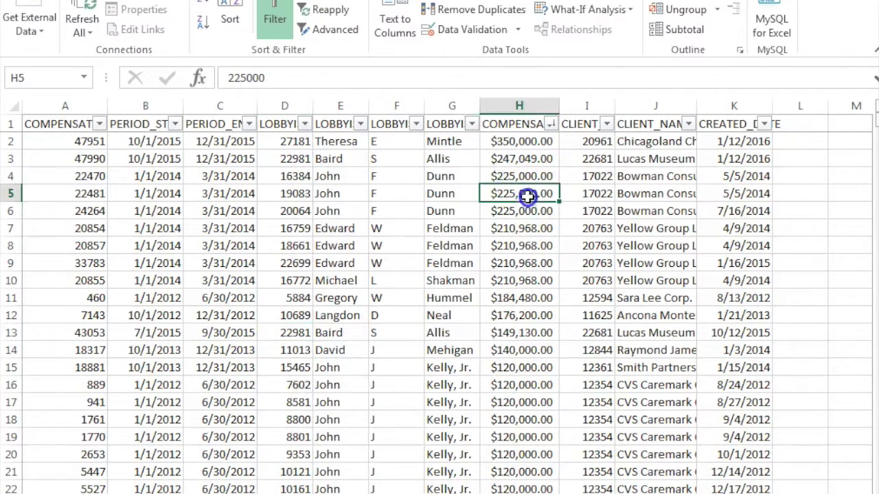
pyautogui.click(621, 176)
pyautogui.click(493, 162)
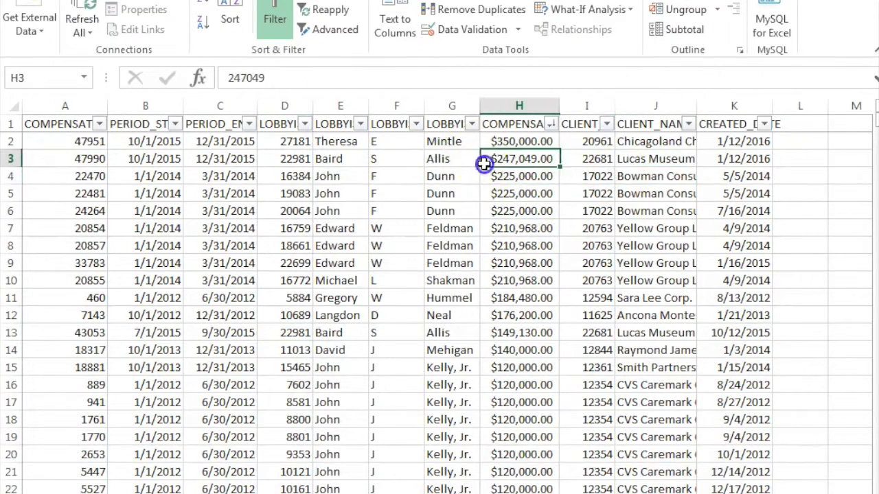
pyautogui.click(11, 141)
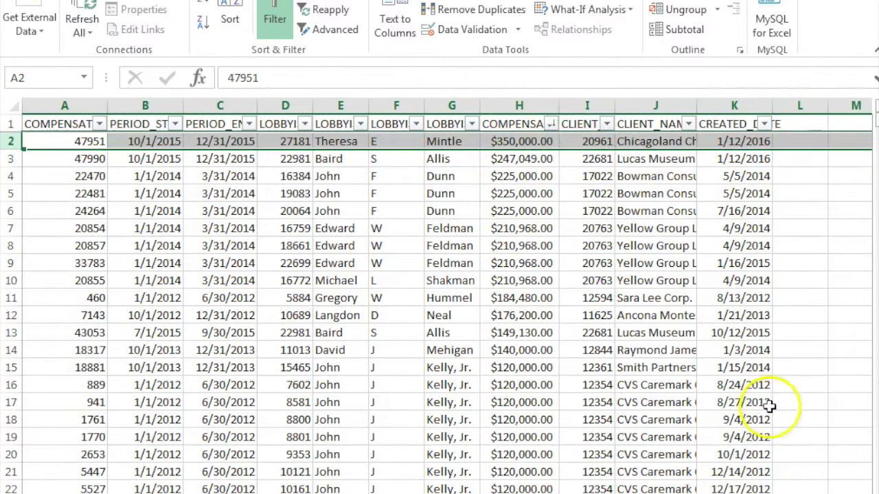
pyautogui.scroll(1, 440, 295)
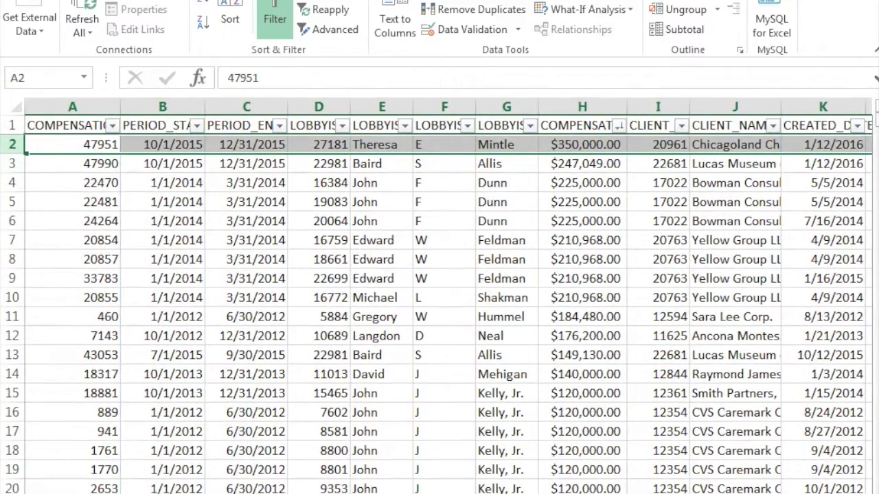
pyautogui.scroll(-1, 440, 295)
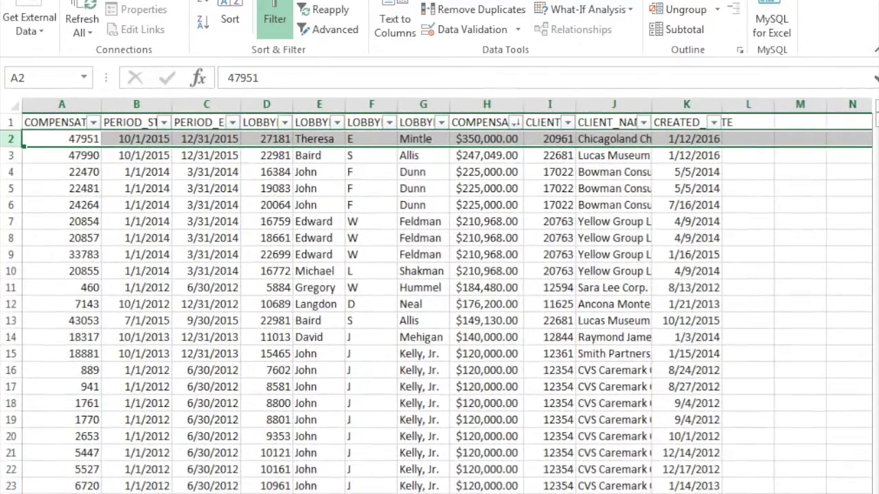
# Sort COMPENSATION_AMOUNT largest to smallest, after briefly trying smallest to largest, putting $350,000.00 first
pyautogui.click(516, 122)
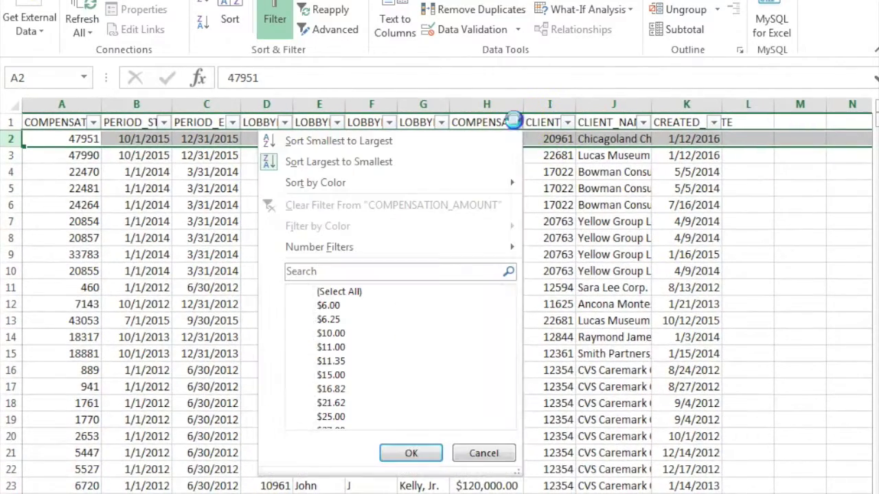
pyautogui.click(422, 142)
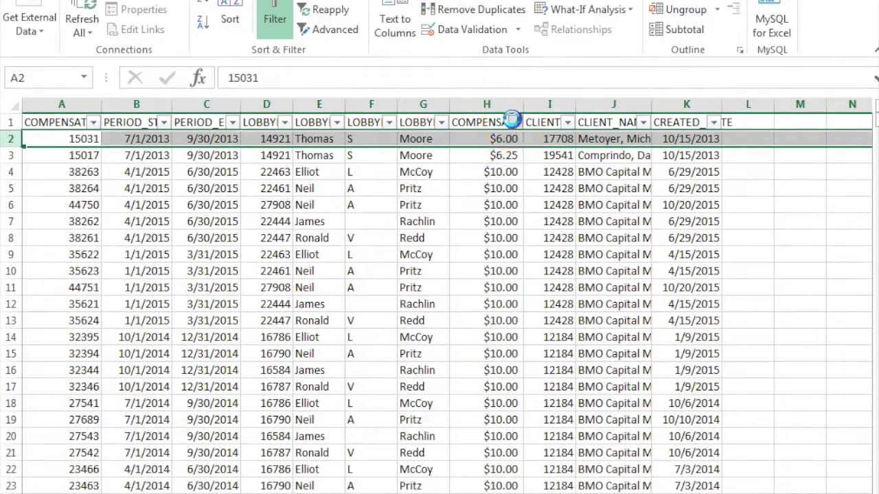
pyautogui.click(515, 122)
pyautogui.click(467, 159)
pyautogui.click(758, 222)
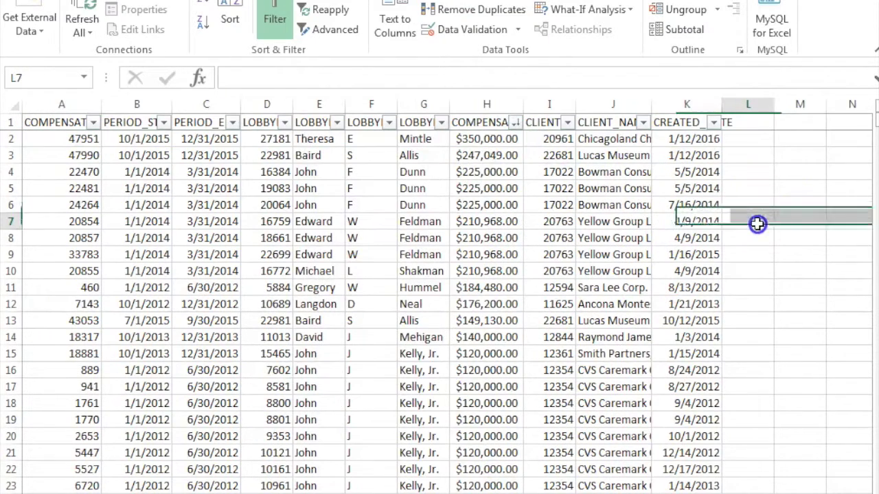
pyautogui.click(789, 193)
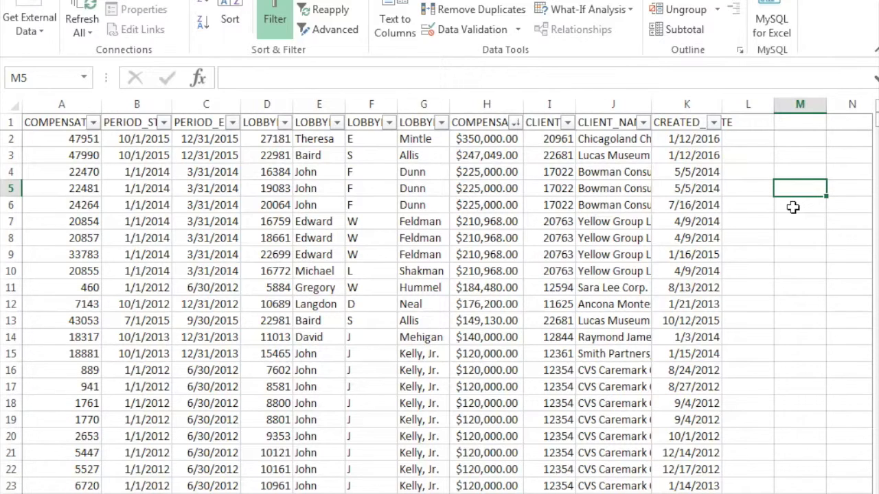
# Enter =average(H2:H24392) in L6 to show the $6,677.05 average compensation
pyautogui.click(793, 208)
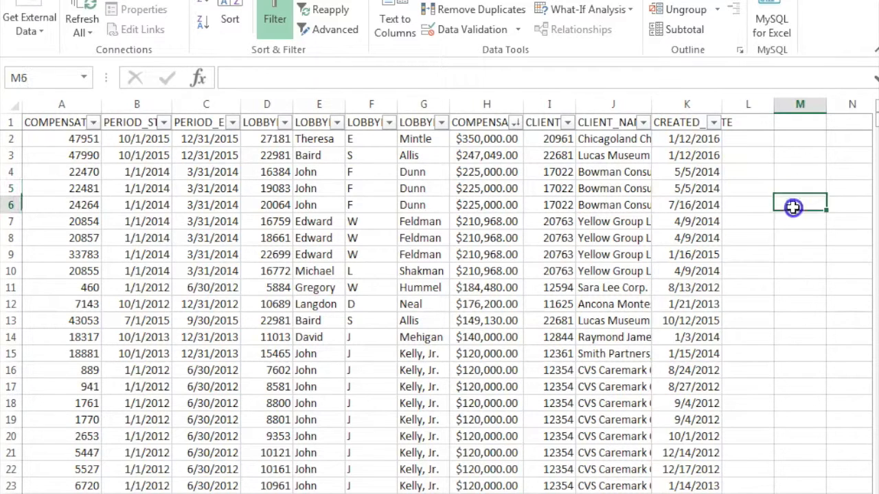
pyautogui.click(747, 208)
pyautogui.write('=')
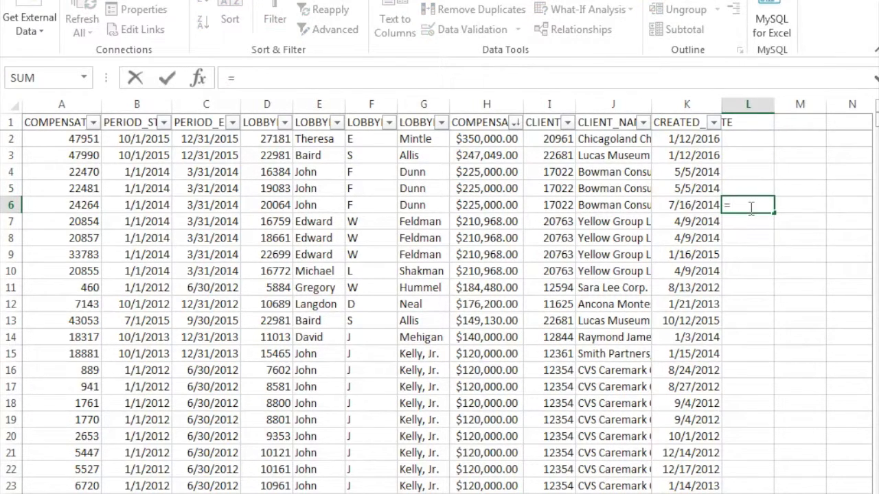
pyautogui.write('average')
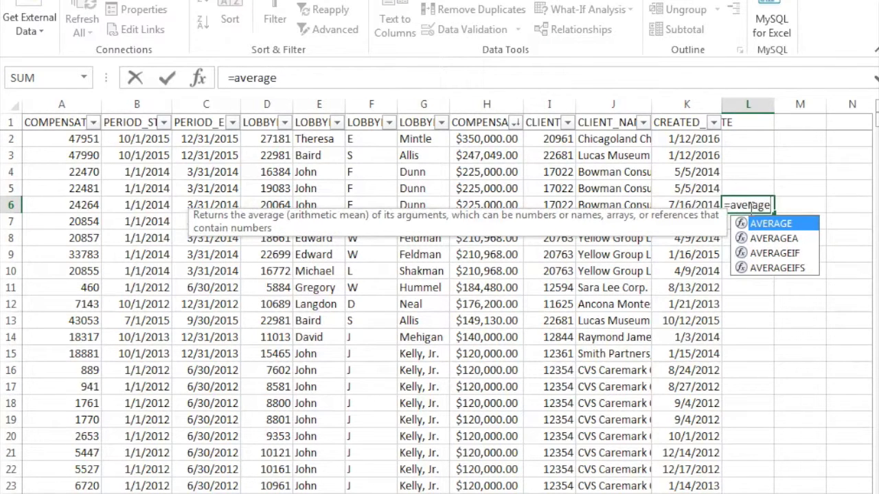
pyautogui.write('(H')
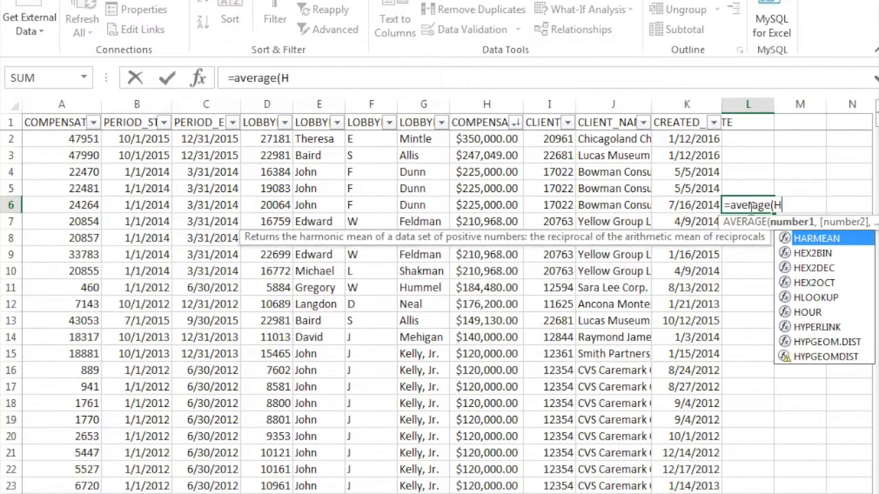
pyautogui.write('2:')
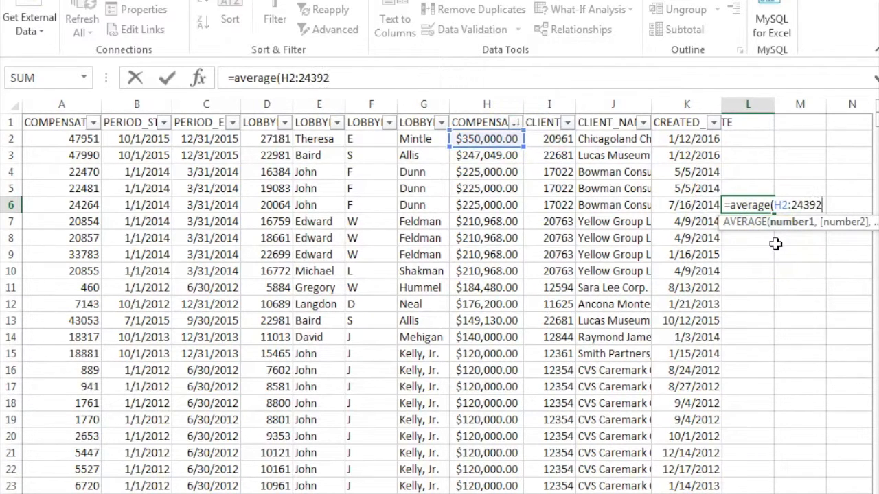
pyautogui.write('24392')
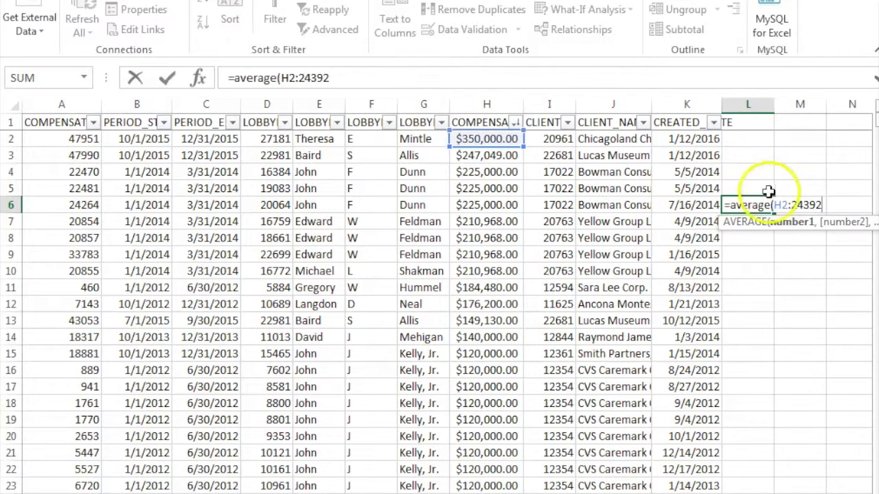
pyautogui.click(790, 204)
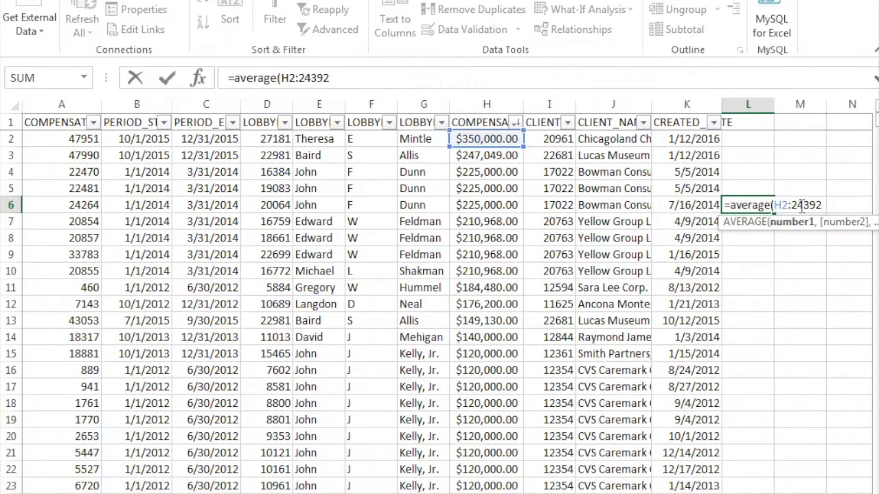
pyautogui.write('H')
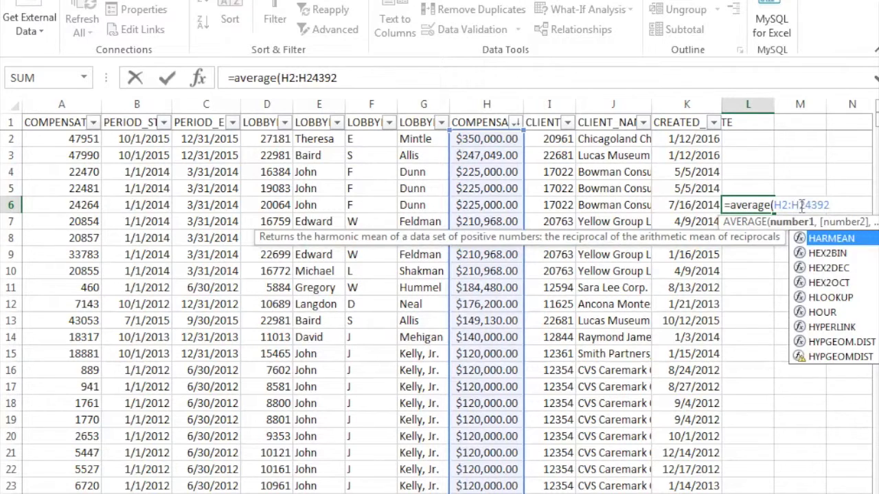
pyautogui.press('Escape')
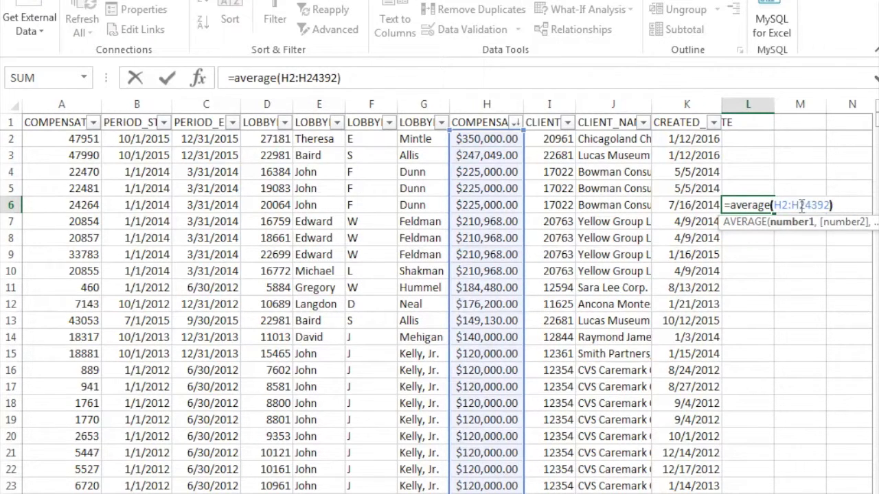
pyautogui.press('Return')
pyautogui.click(742, 225)
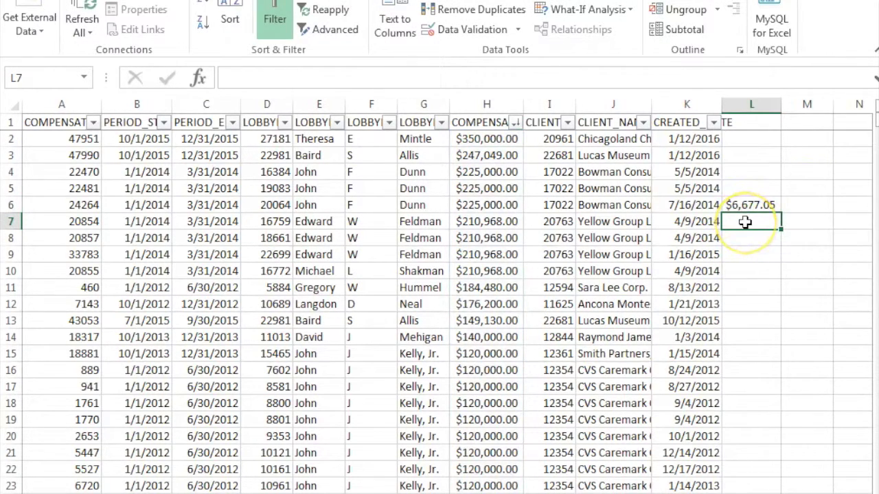
pyautogui.doubleClick(745, 222)
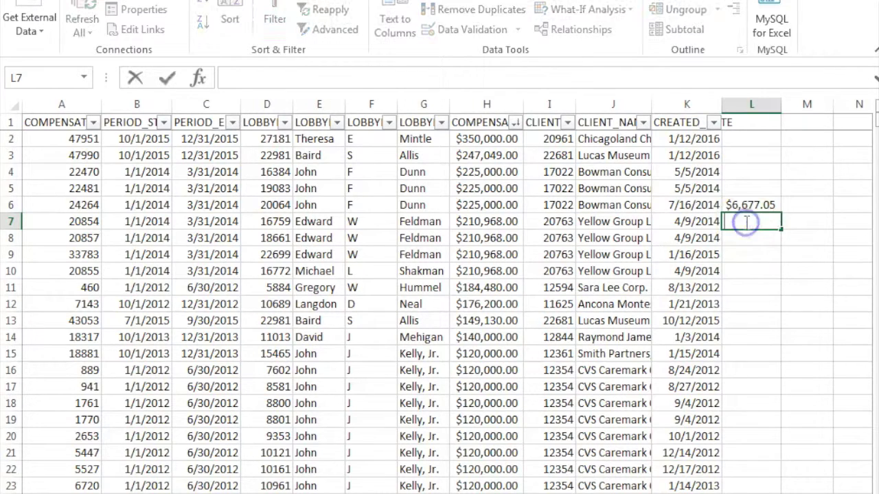
# Enter =median(H2:H24392) in L7, giving a $3,000.00 median
pyautogui.write('=')
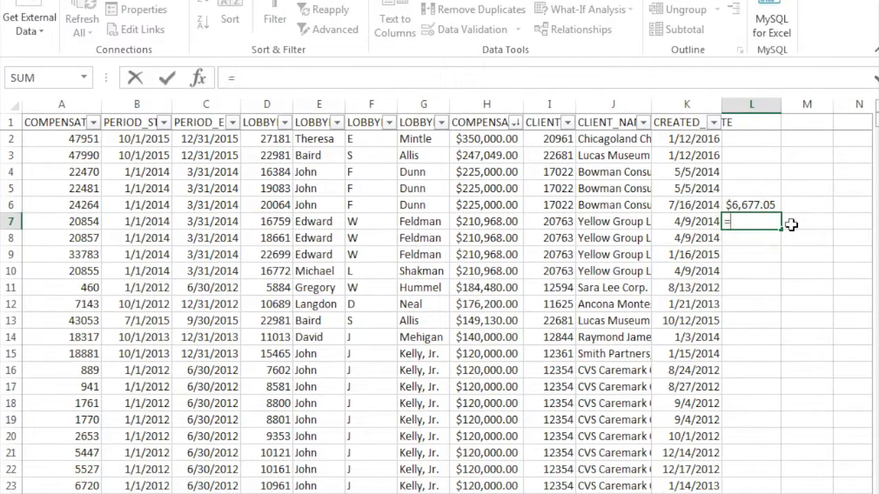
pyautogui.write('median(')
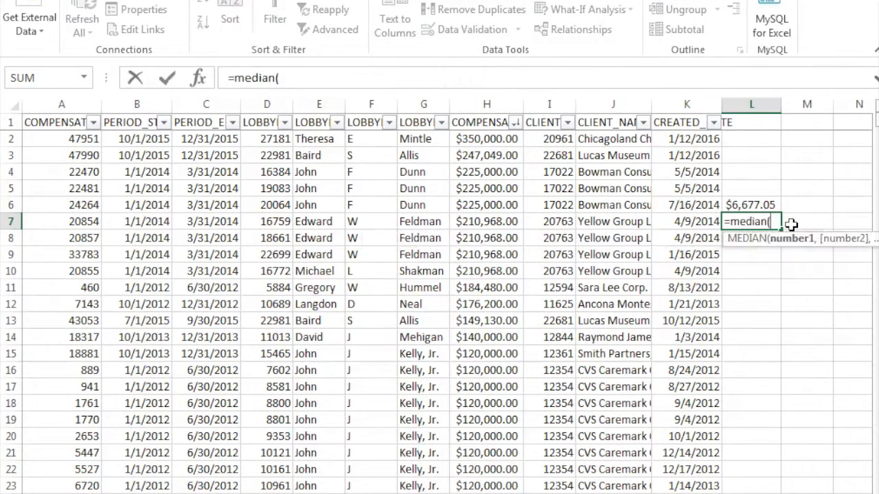
pyautogui.write('H2:H2439')
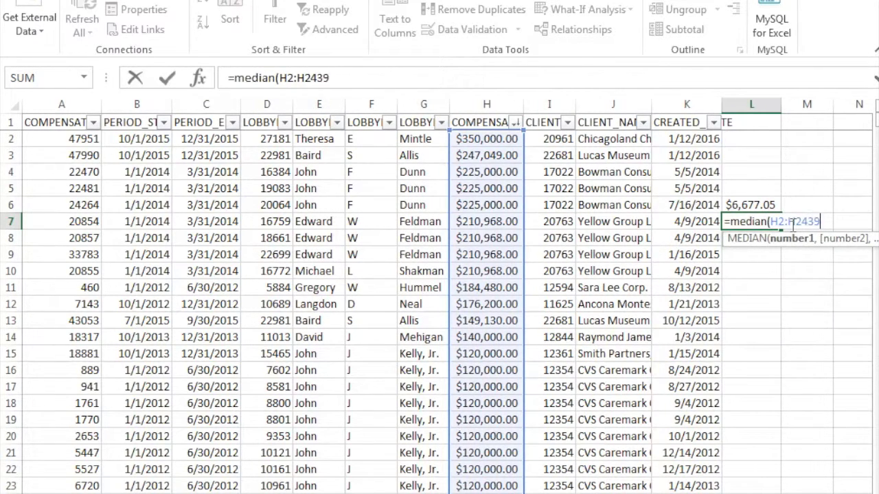
pyautogui.write('2)')
pyautogui.press('Return')
pyautogui.click(748, 238)
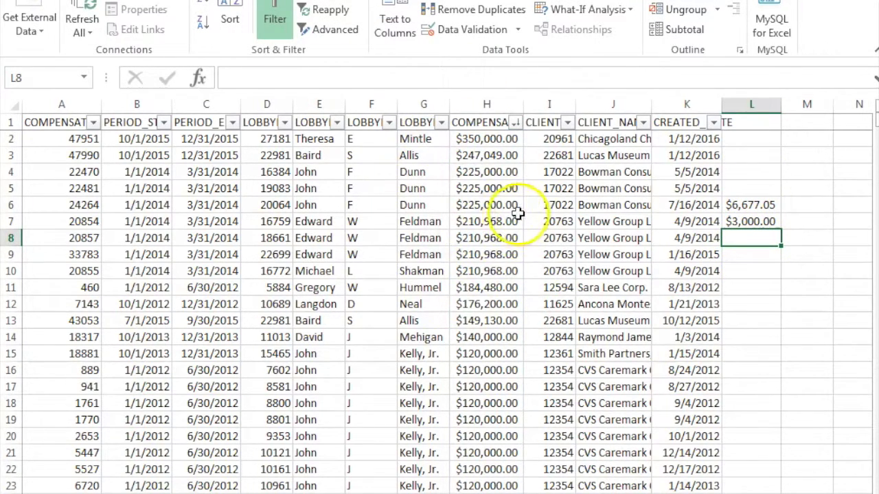
# Start a formula in L9, then remove the stray M4 reference
pyautogui.click(762, 286)
pyautogui.click(751, 255)
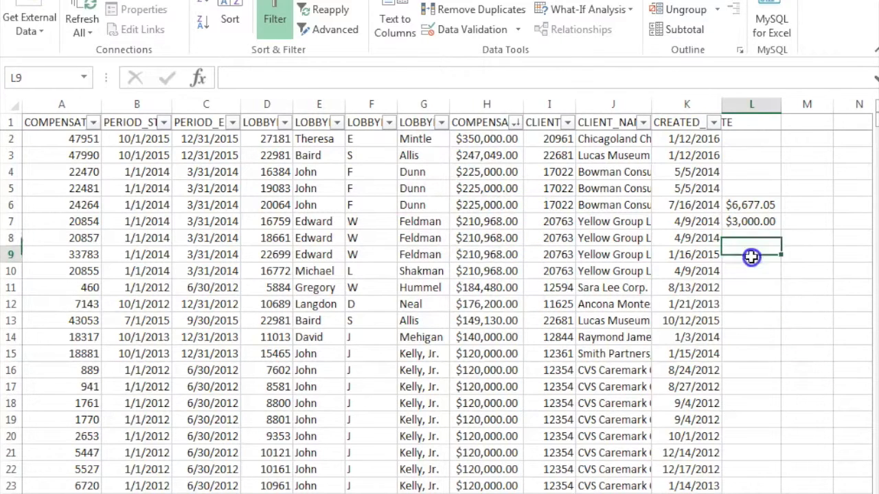
pyautogui.write('=')
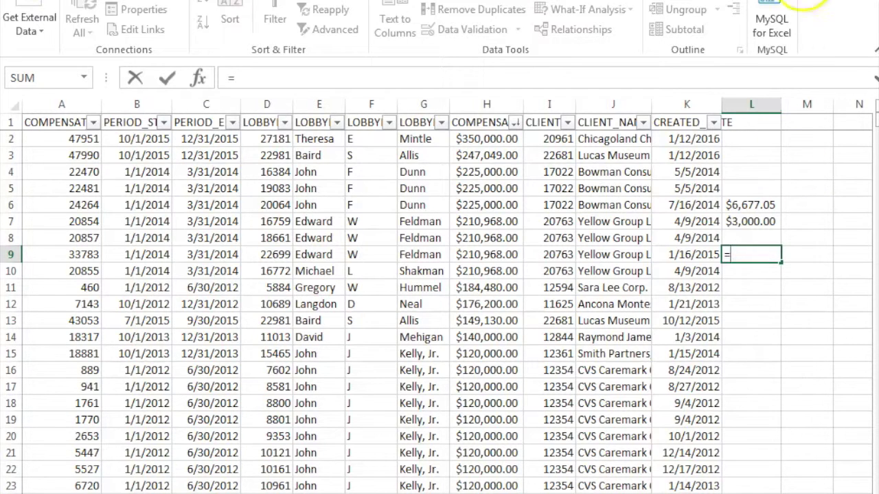
pyautogui.click(779, 105)
pyautogui.click(808, 170)
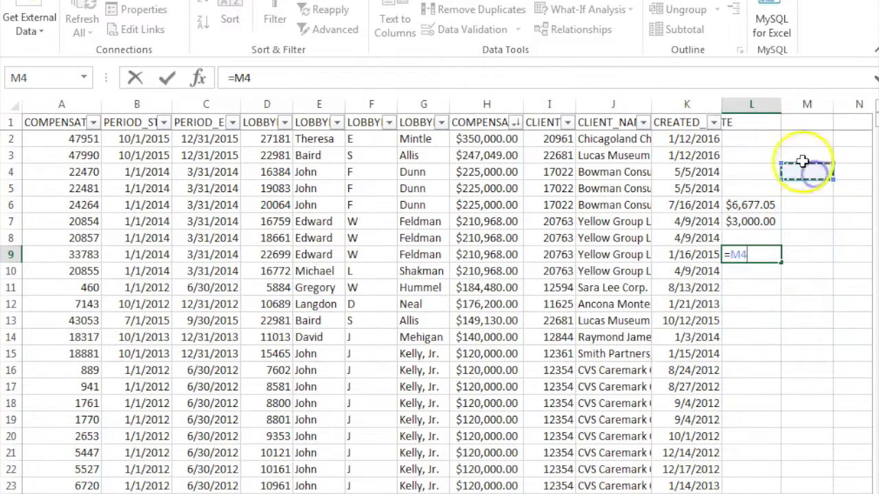
pyautogui.press('BackSpace')
pyautogui.press('BackSpace')
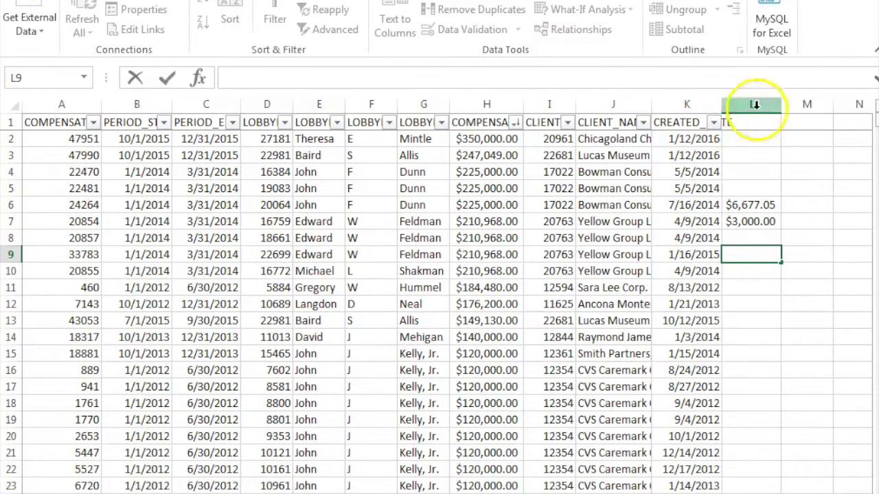
# Drag column L's border wider for the average and median values, then return to L9
pyautogui.click(780, 108)
pyautogui.moveTo(780, 109); pyautogui.dragTo(812, 110)
pyautogui.click(792, 253)
pyautogui.click(776, 235)
pyautogui.click(773, 254)
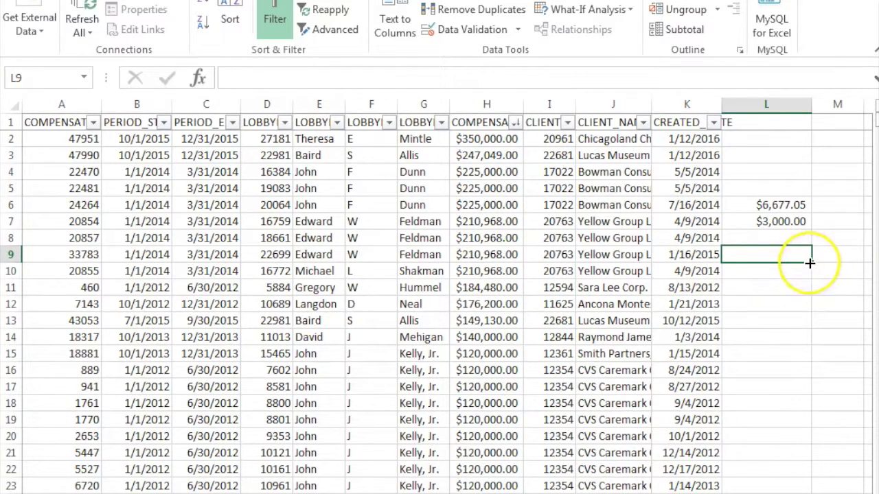
# Count amounts over 100000 in L9 with =COUNTIF(H2:H24392,">100000") (25), then widen column L
pyautogui.write('=')
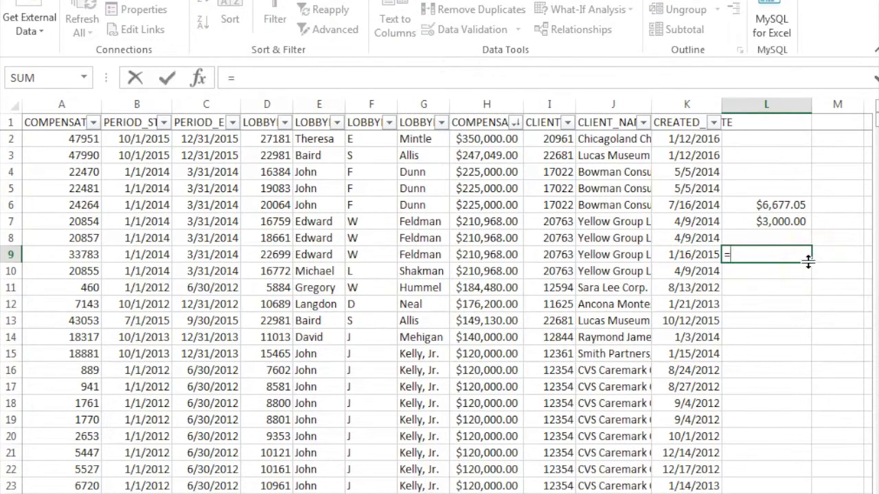
pyautogui.write('COUNT')
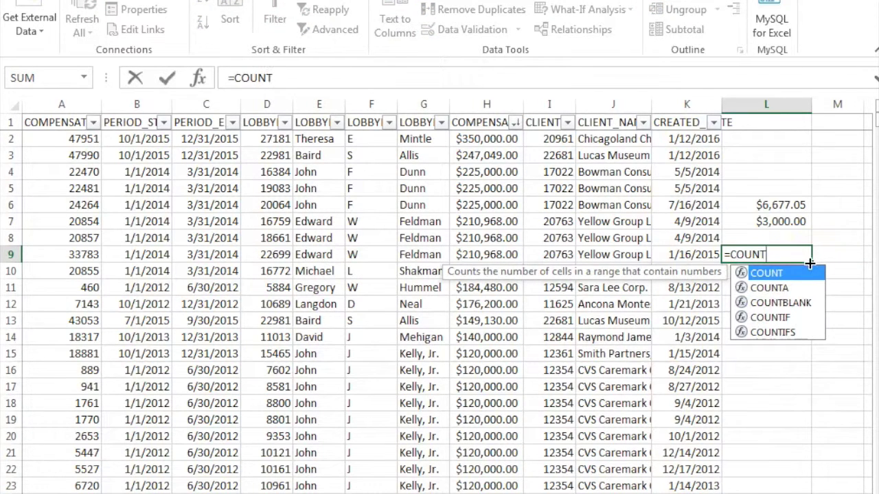
pyautogui.write('IF(')
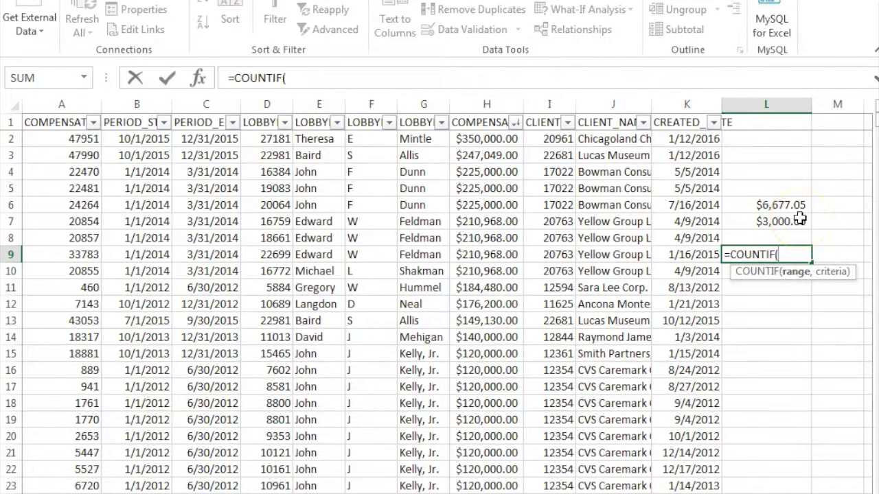
pyautogui.write('H2:H')
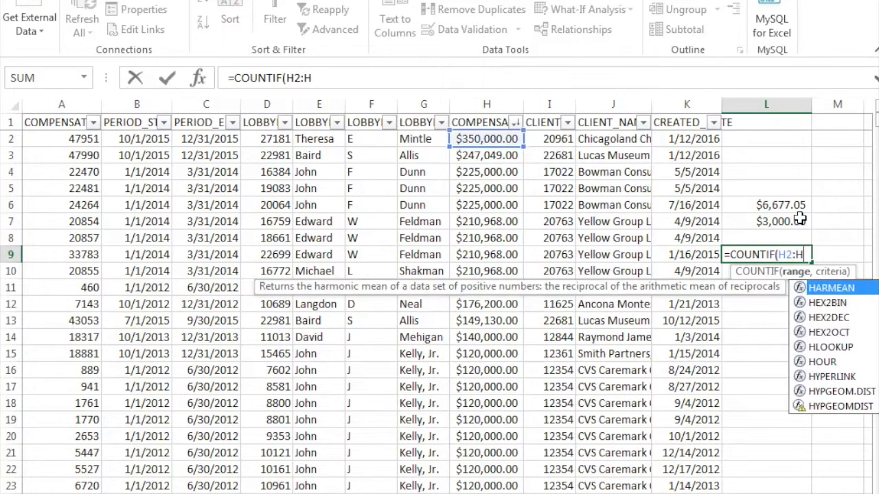
pyautogui.write('24392')
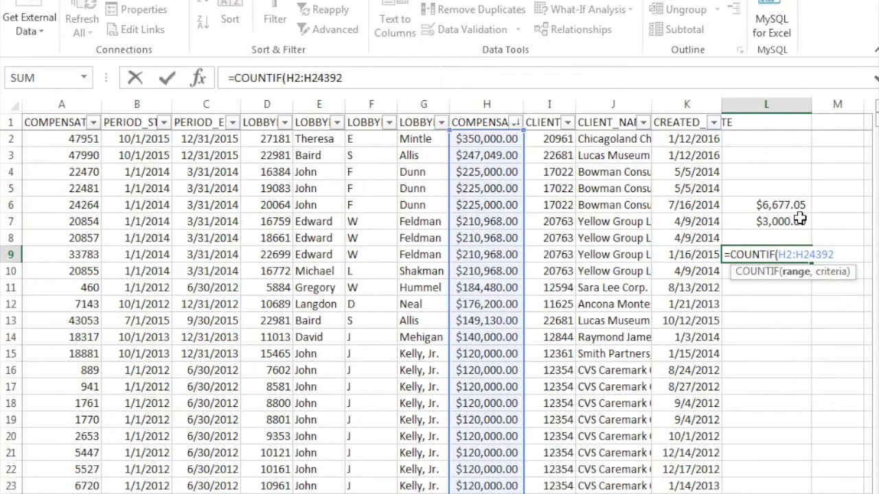
pyautogui.write(',')
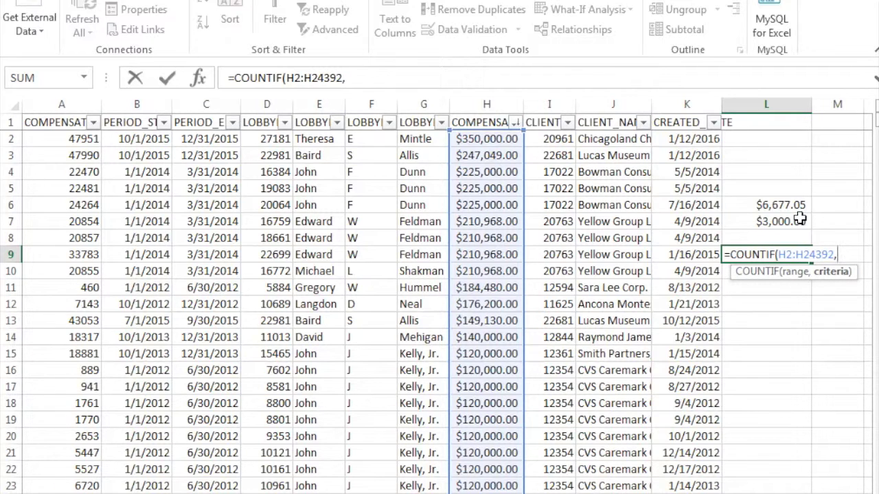
pyautogui.write('">100')
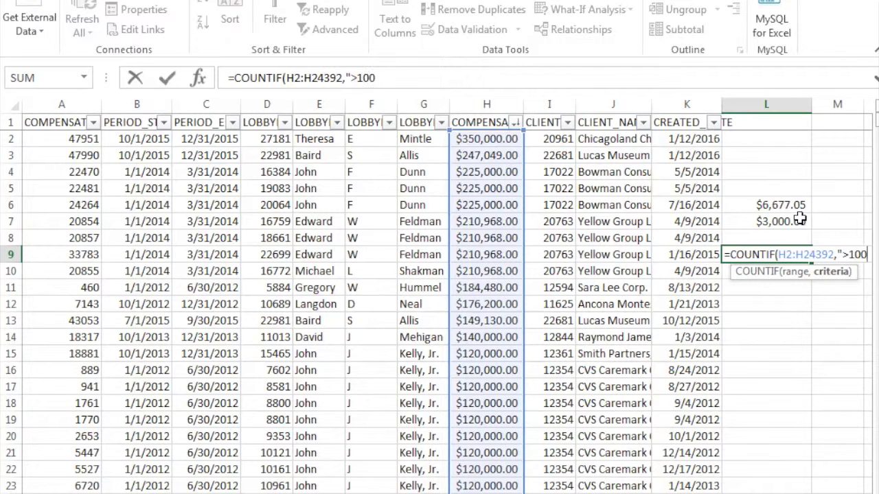
pyautogui.write('000')
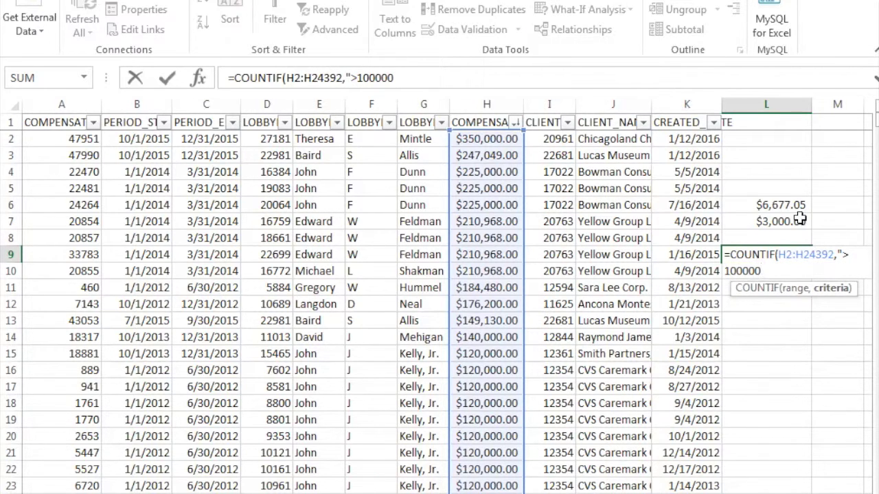
pyautogui.write('")')
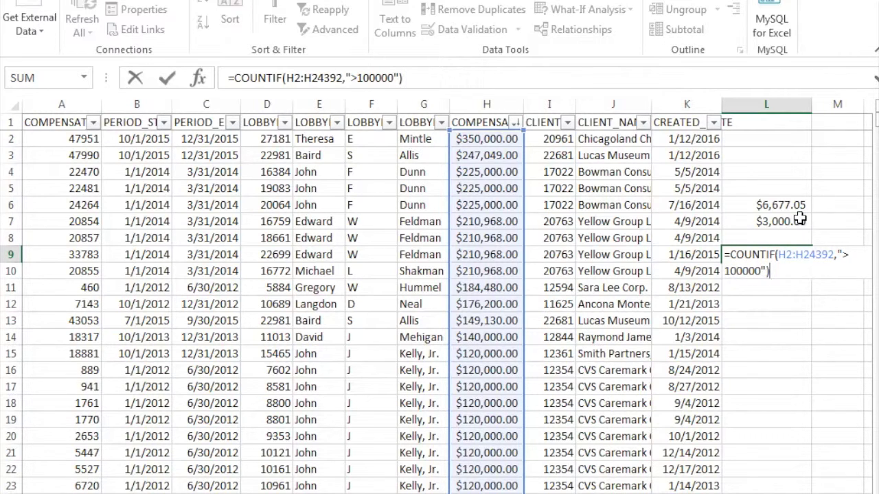
pyautogui.press('Return')
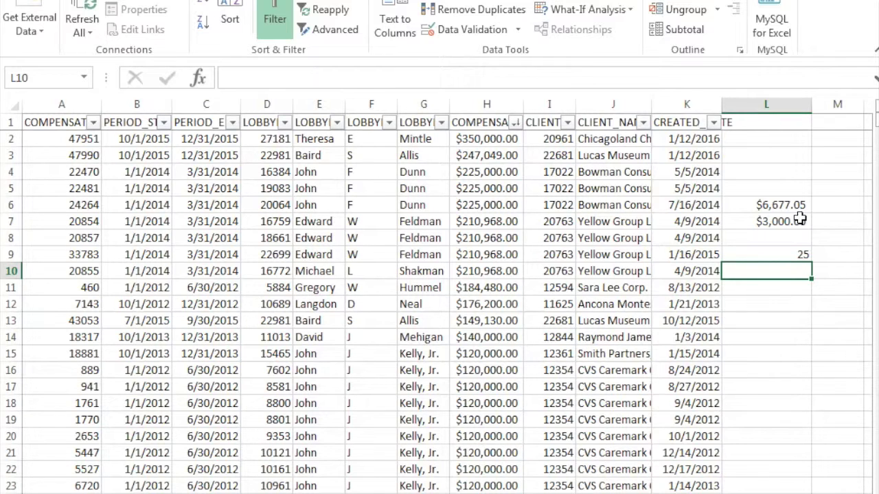
pyautogui.click(827, 300)
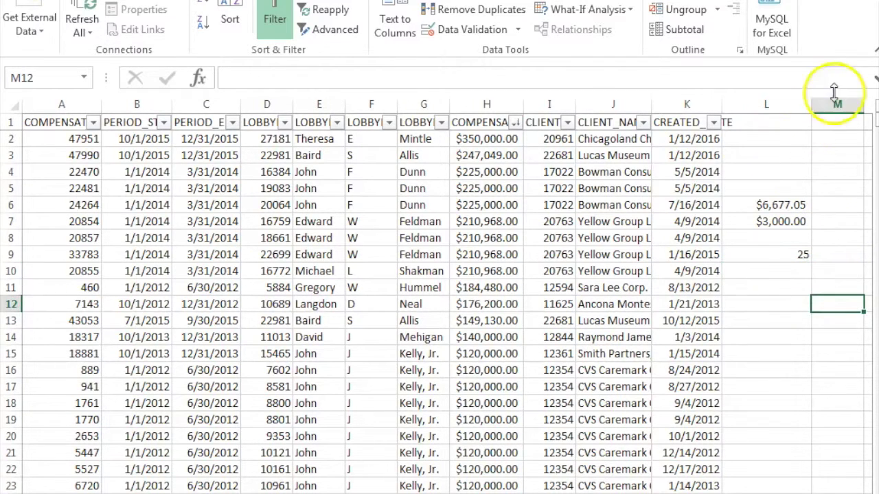
pyautogui.moveTo(811, 104); pyautogui.dragTo(818, 105)
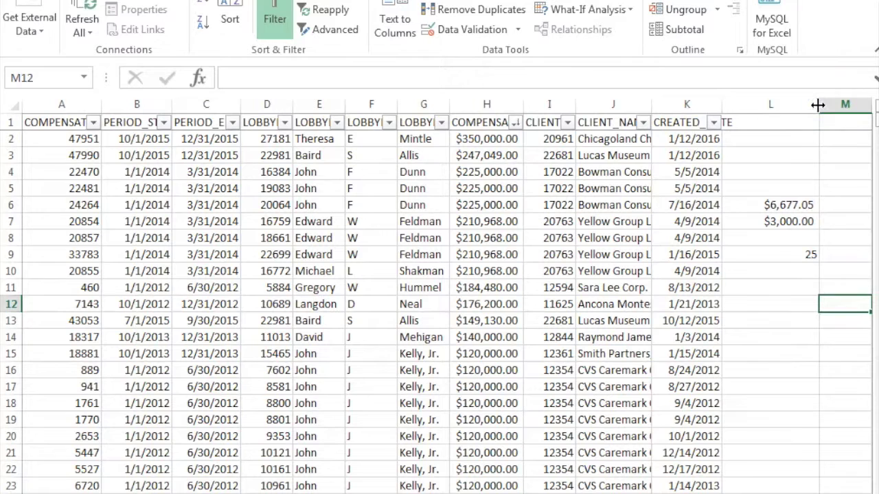
pyautogui.click(519, 483)
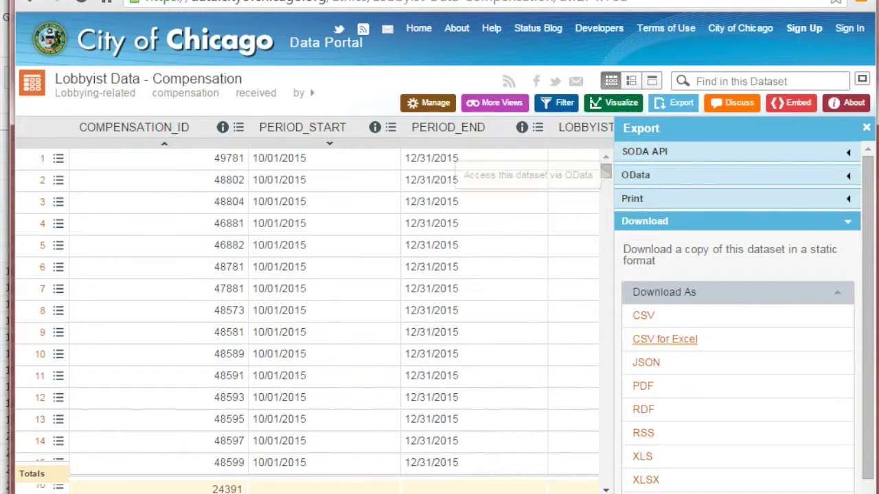
# Page through the tutorial deck to slide 19, 'Summing Compensations by Client', then return to Excel
pyautogui.hotkey('alt', 'Tab')
pyautogui.click(236, 186)
pyautogui.click(127, 385)
pyautogui.click(171, 422)
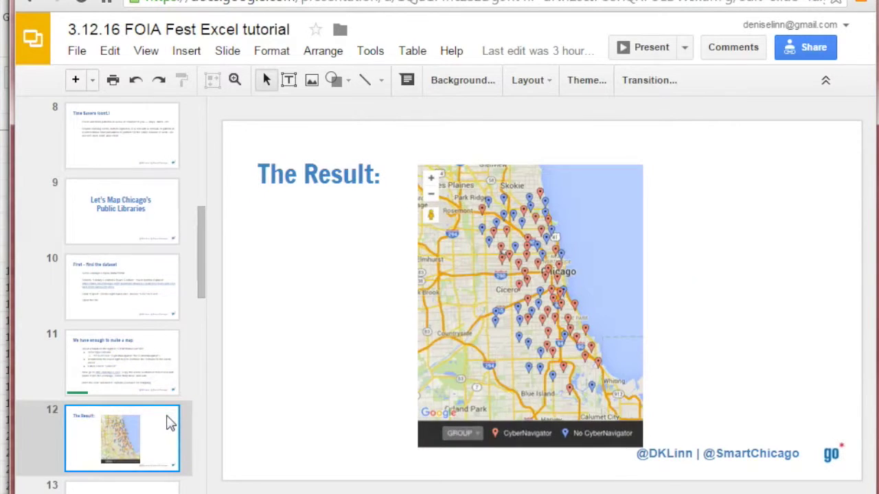
pyautogui.press('Down')
pyautogui.press('Down')
pyautogui.press('Down')
pyautogui.press('Down')
pyautogui.press('Down')
pyautogui.press('Down')
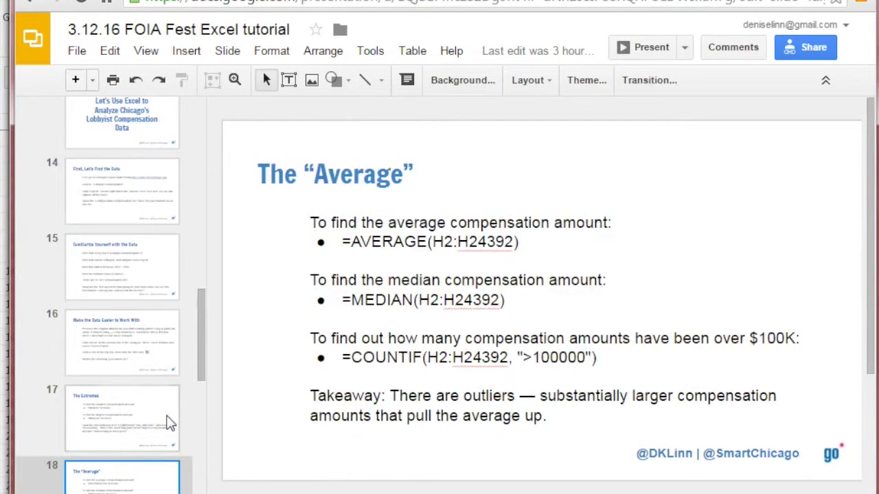
pyautogui.press('Down')
pyautogui.press('Down')
pyautogui.press('Up')
pyautogui.press('Up')
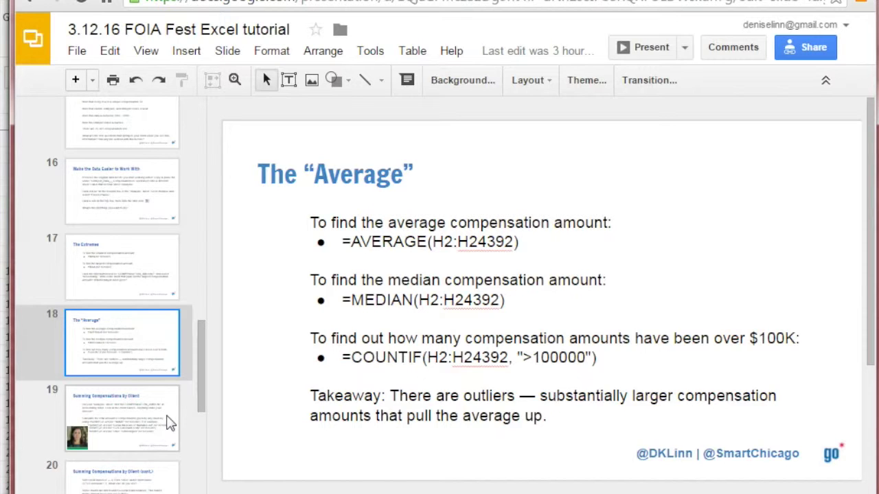
pyautogui.click(109, 440)
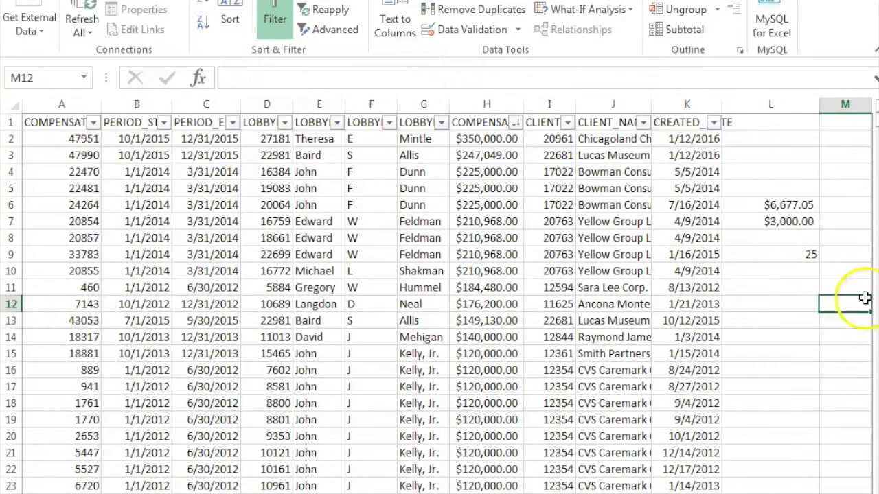
pyautogui.click(797, 299)
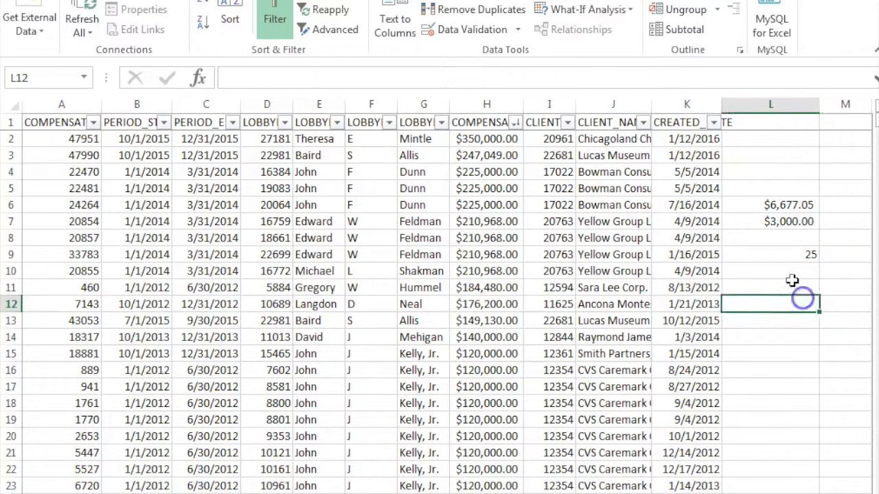
pyautogui.click(793, 283)
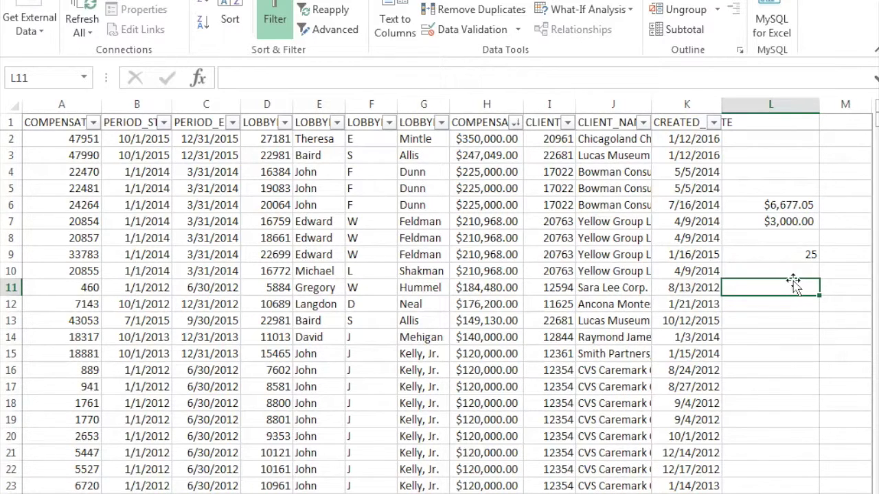
pyautogui.click(386, 222)
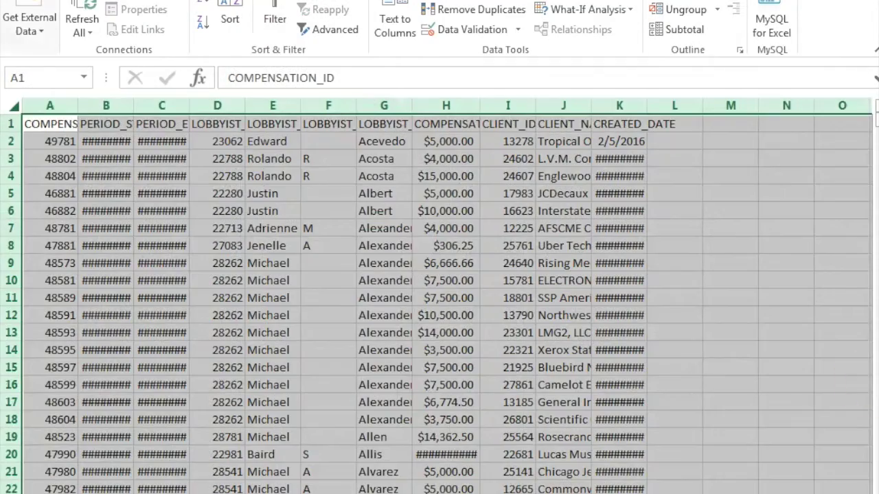
# Copy the entire worksheet and paste it onto a new blank sheet
pyautogui.click(294, 222)
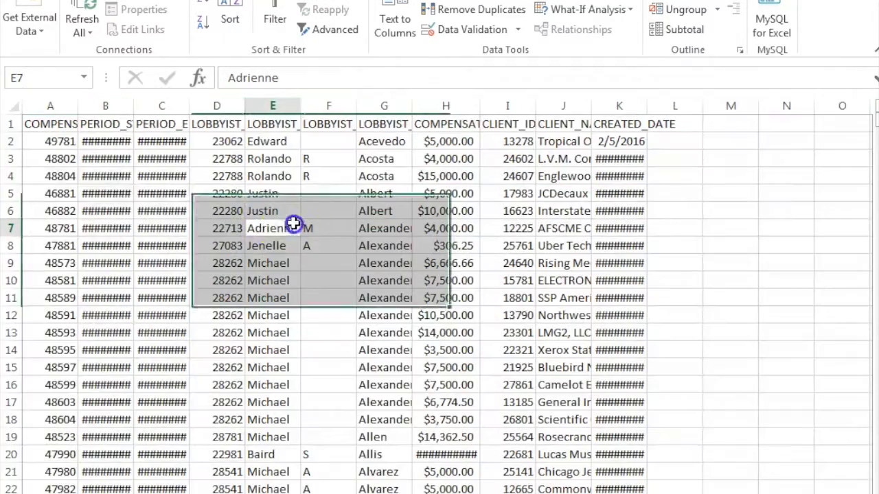
pyautogui.click(13, 105)
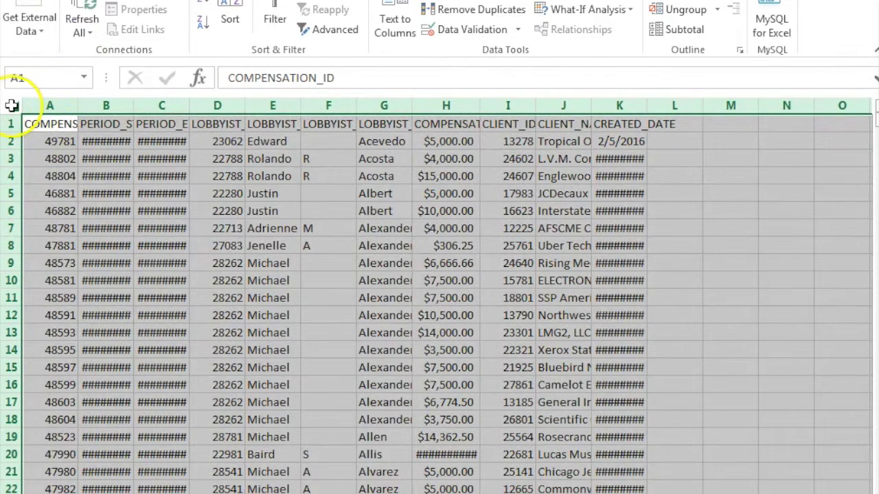
pyautogui.hotkey('ctrl', 'c')
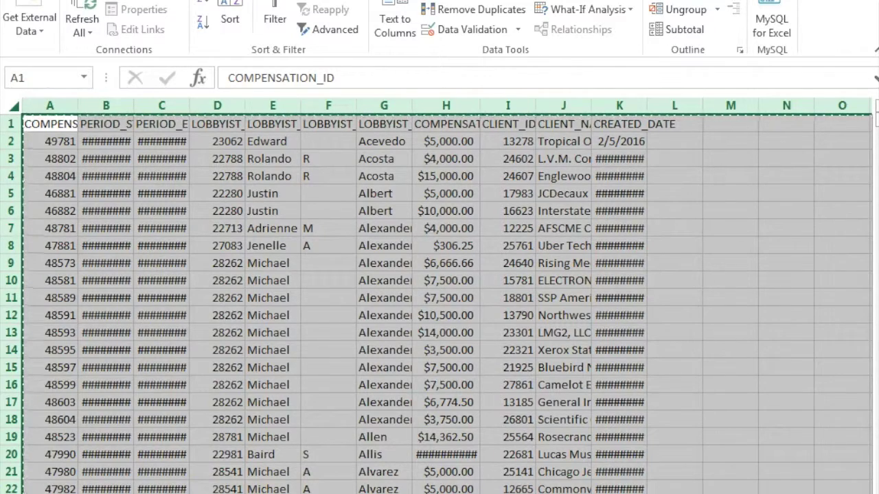
pyautogui.hotkey('ctrl', 'pagedown')
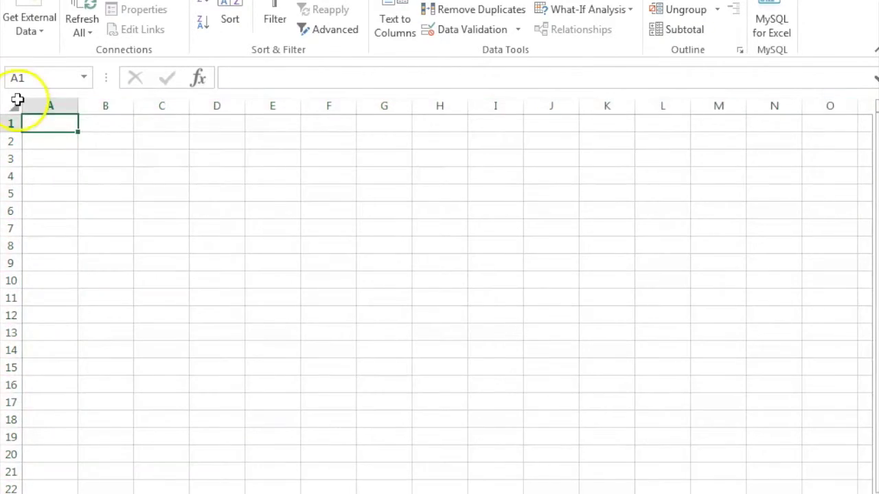
pyautogui.click(17, 103)
pyautogui.hotkey('ctrl', 'v')
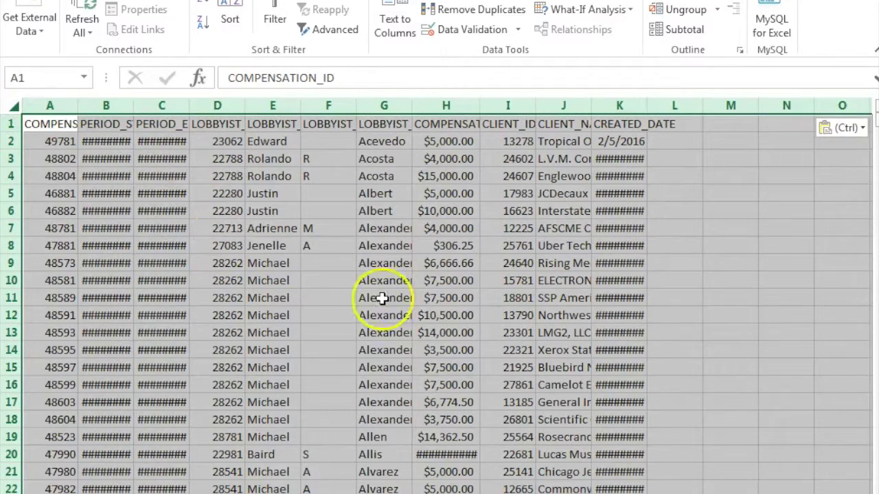
pyautogui.click(314, 373)
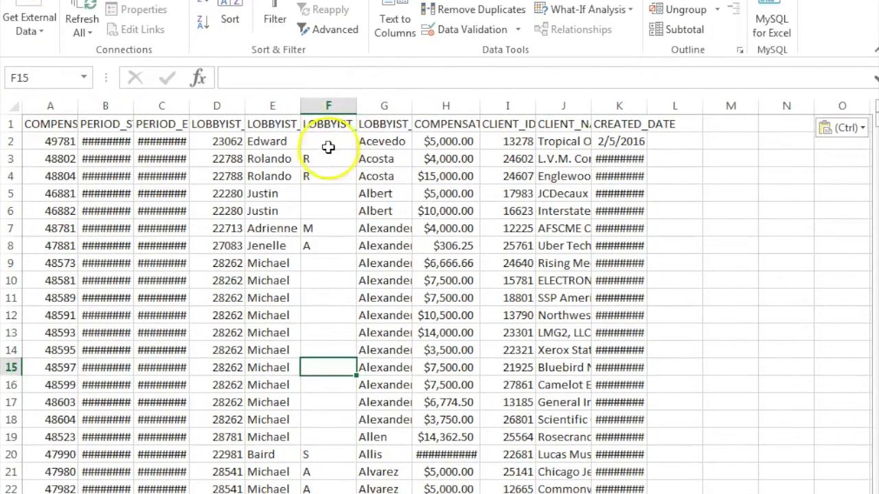
pyautogui.click(330, 141)
pyautogui.click(327, 105)
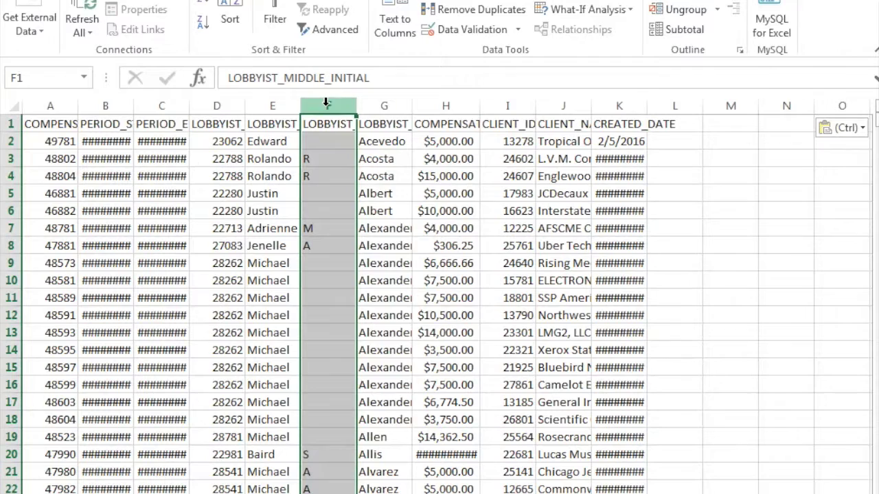
# Delete the middle-initial column and insert an empty column before the compensation amounts
pyautogui.rightClick(327, 103)
pyautogui.click(398, 251)
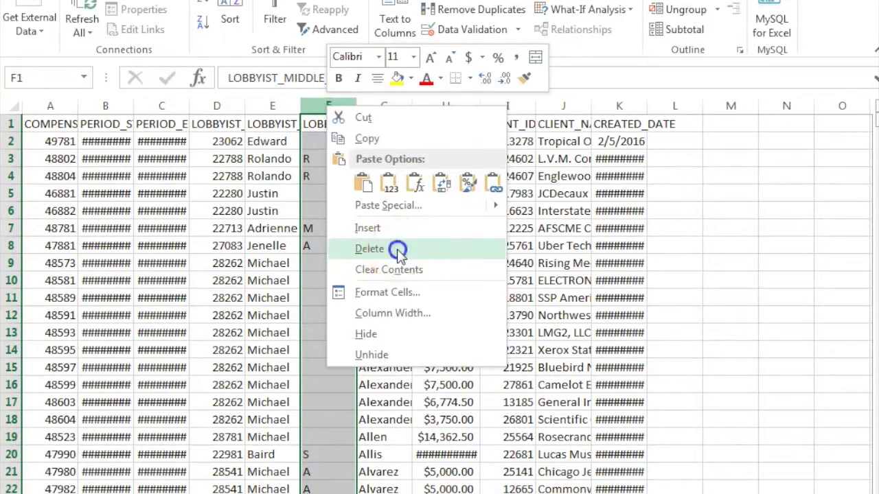
pyautogui.click(316, 261)
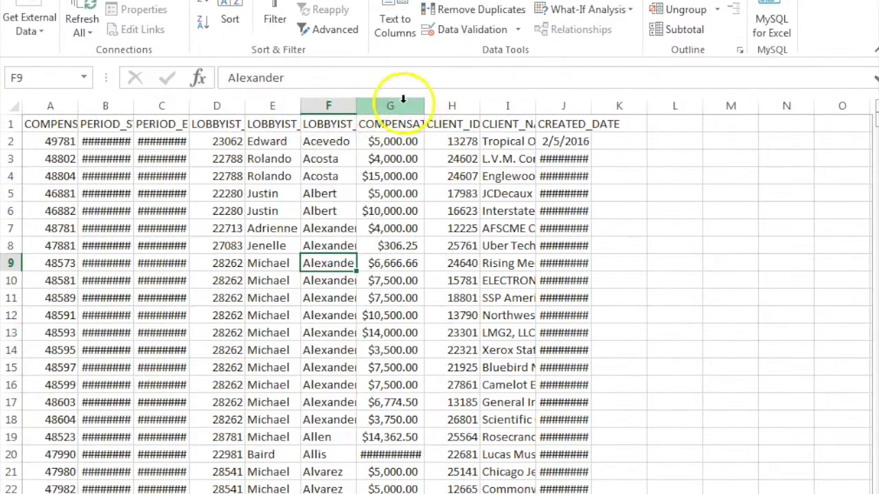
pyautogui.click(403, 103)
pyautogui.rightClick(404, 102)
pyautogui.click(465, 226)
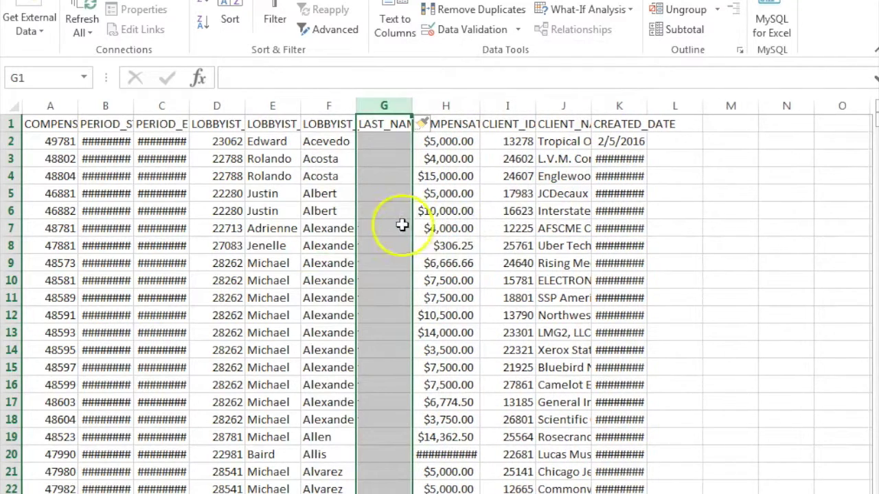
pyautogui.click(401, 226)
# Replace the G1 header with LOBBYIST_FULL
pyautogui.click(373, 124)
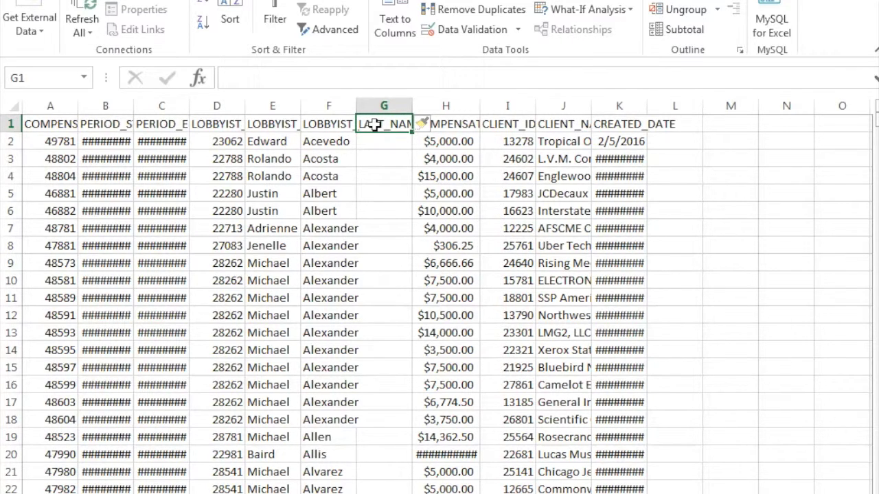
pyautogui.click(377, 159)
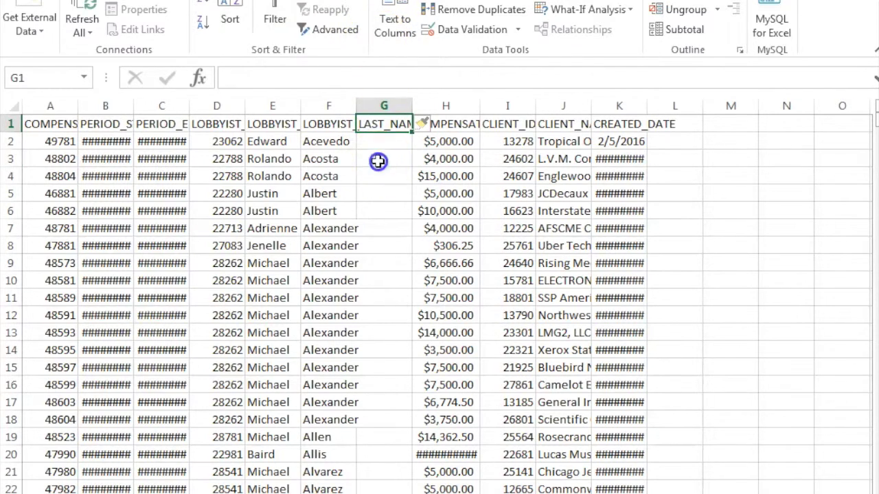
pyautogui.click(377, 141)
pyautogui.click(382, 123)
pyautogui.moveTo(382, 117); pyautogui.dragTo(239, 101)
pyautogui.press('Delete')
pyautogui.click(261, 80)
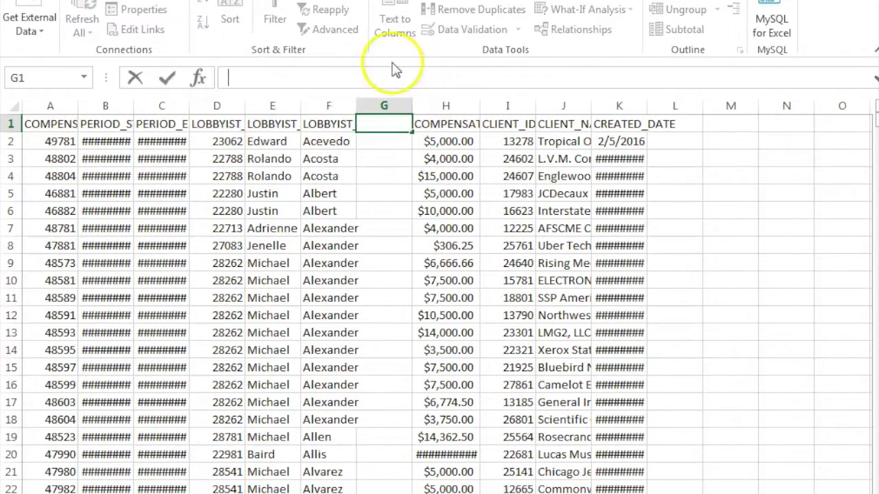
pyautogui.write('LO')
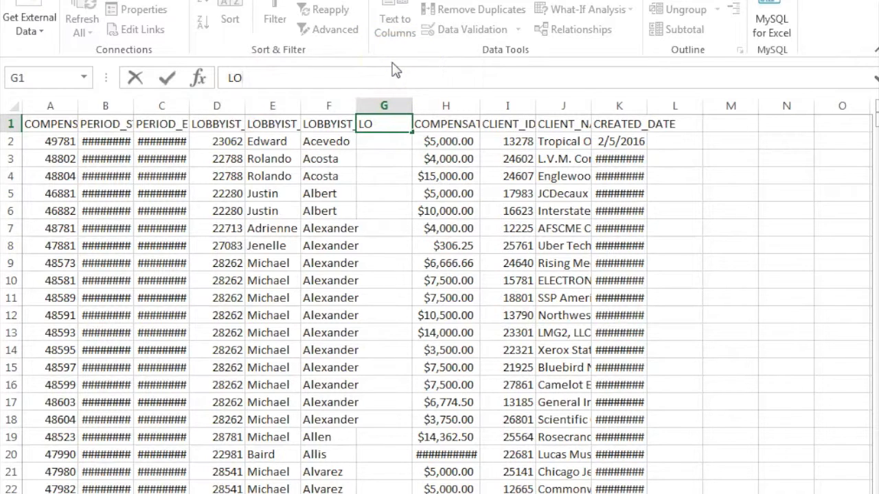
pyautogui.write('BBYIST_FULL')
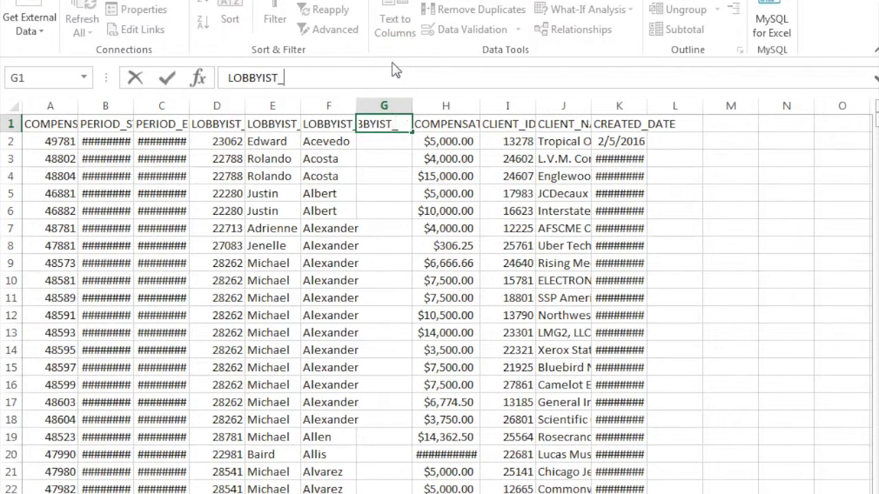
pyautogui.click(379, 192)
pyautogui.click(382, 140)
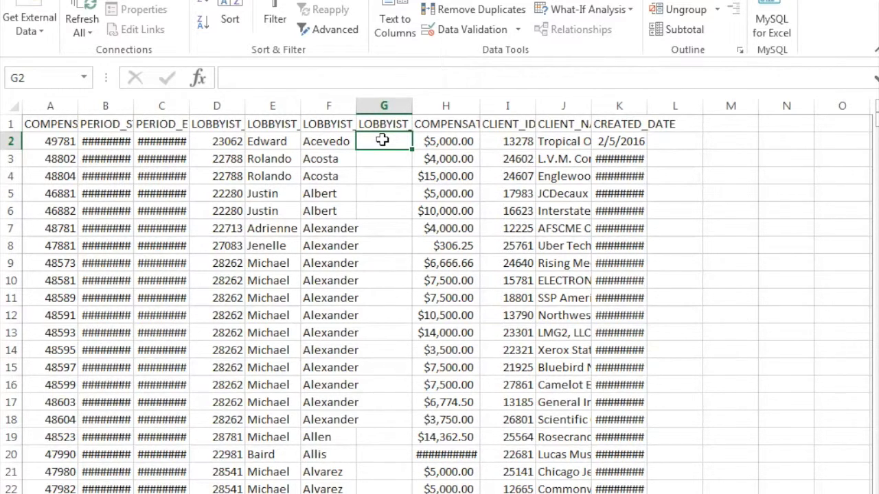
# Start a CONCATENATE formula in G2 from the function suggestions
pyautogui.write('=')
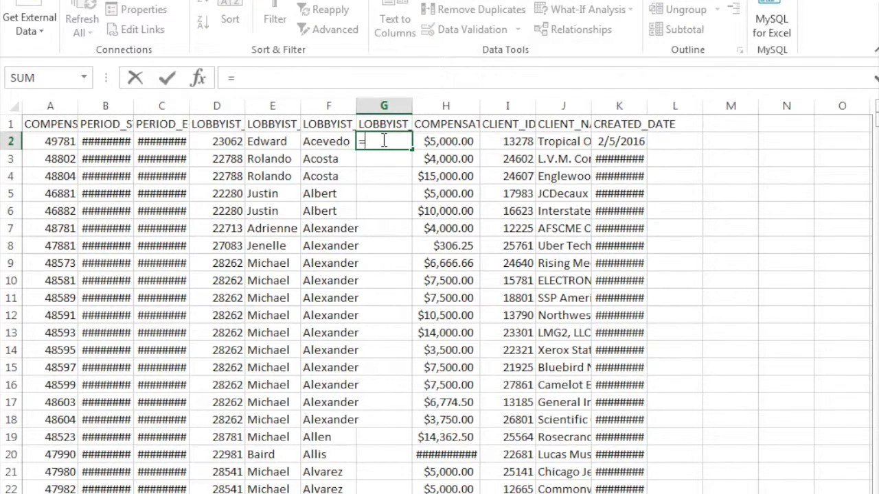
pyautogui.write('CON')
pyautogui.press('BackSpace')
pyautogui.write('N')
pyautogui.click(391, 162)
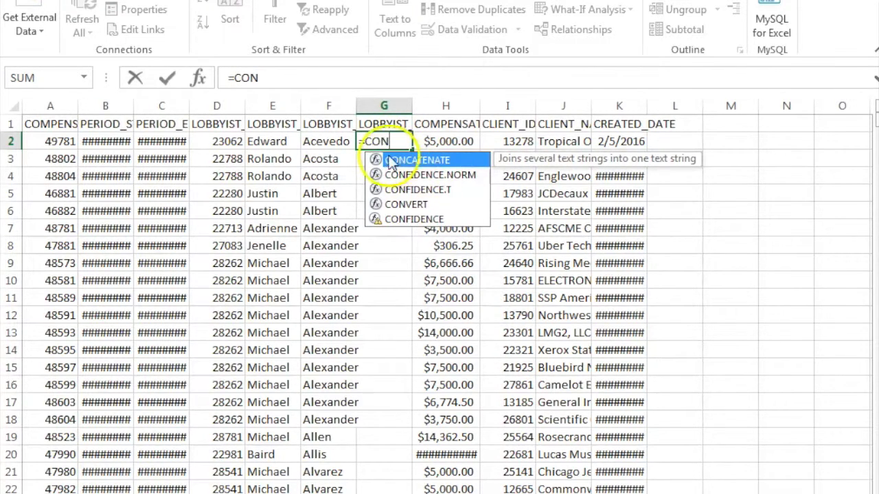
pyautogui.click(409, 169)
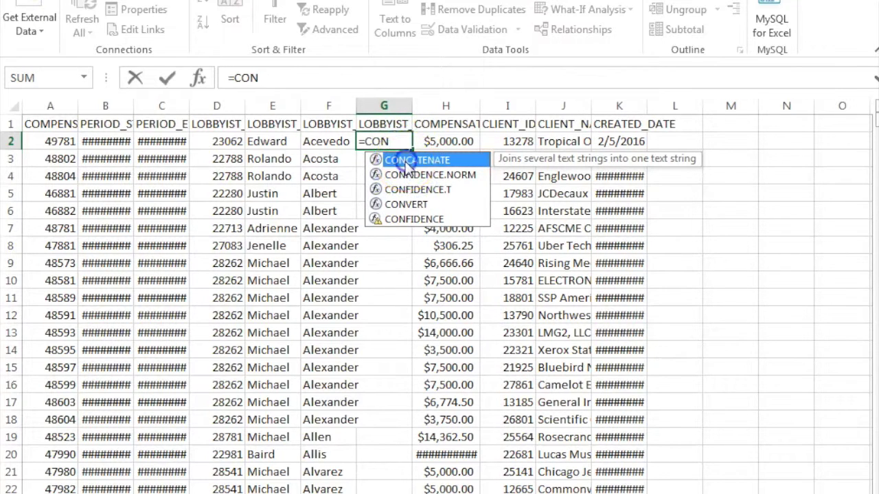
pyautogui.doubleClick(408, 161)
pyautogui.click(397, 159)
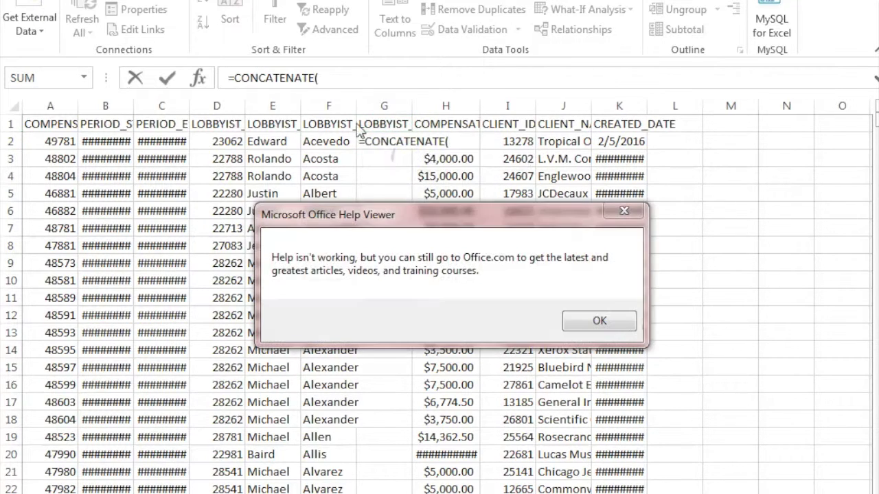
pyautogui.click(588, 320)
pyautogui.click(333, 79)
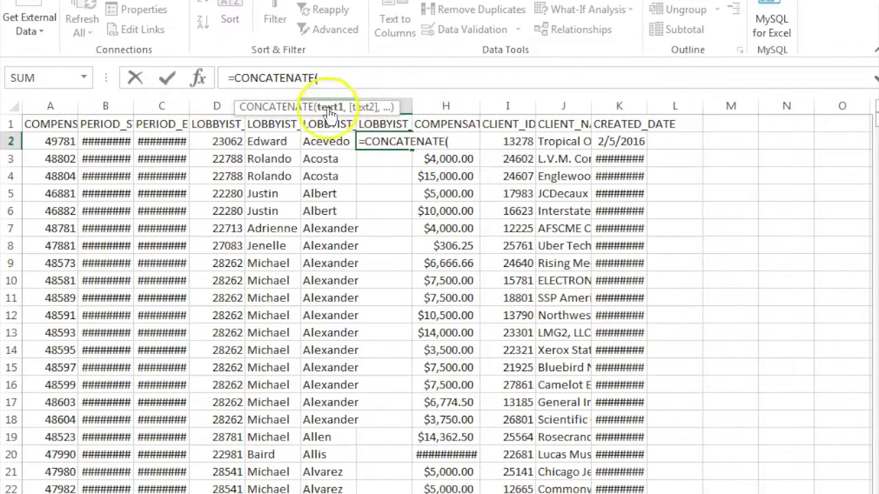
# Add E2 and a space separator, producing a mistaken formula with E2 in quotes
pyautogui.click(268, 138)
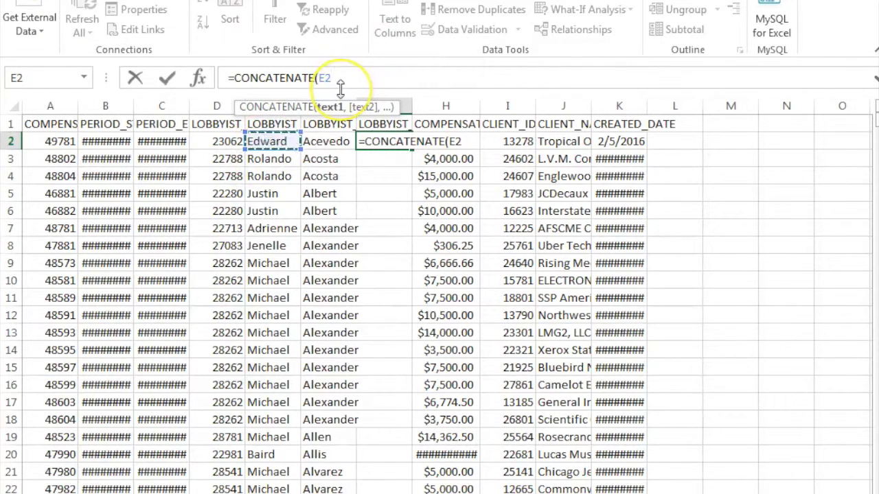
pyautogui.write(',')
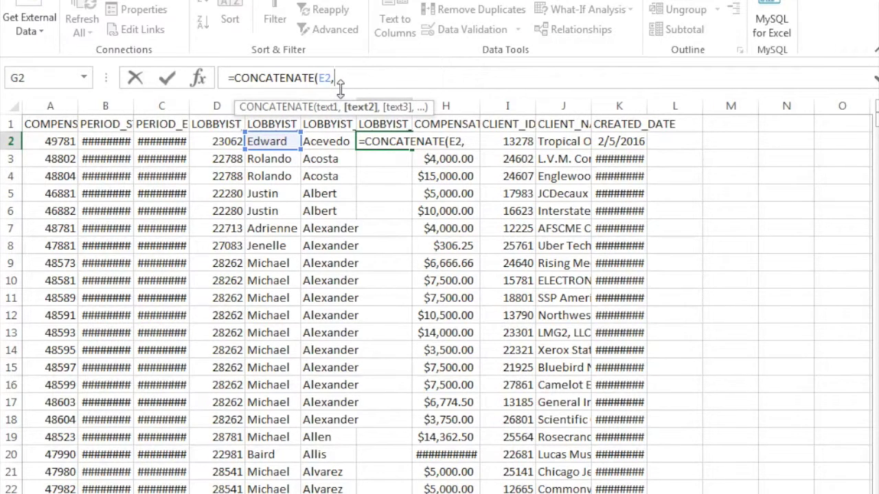
pyautogui.press('BackSpace')
pyautogui.write('"')
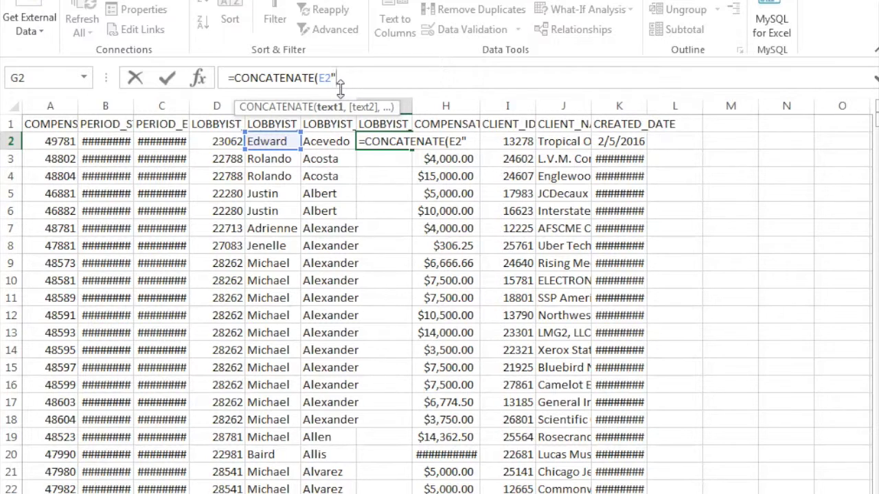
pyautogui.click(324, 78)
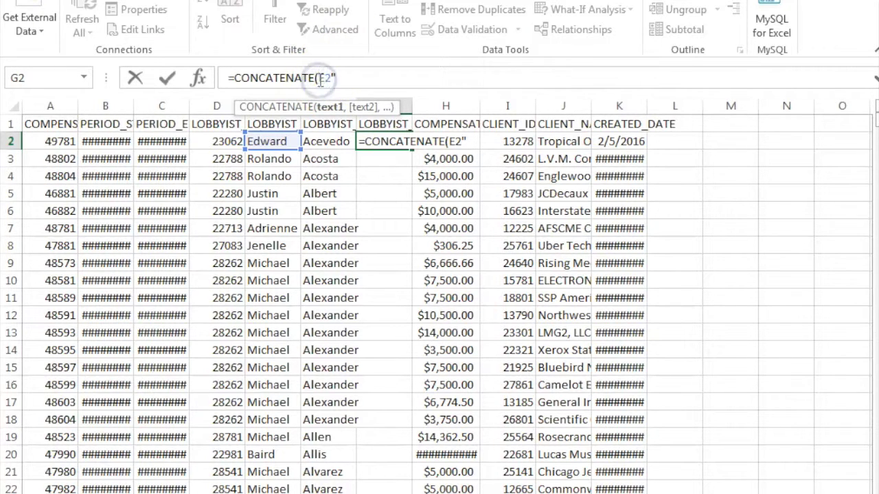
pyautogui.write('"')
pyautogui.click(344, 78)
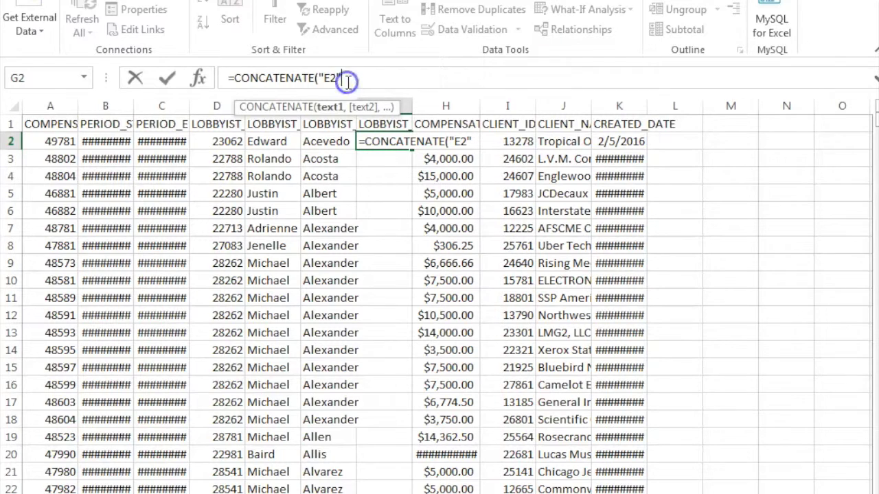
pyautogui.write(',"')
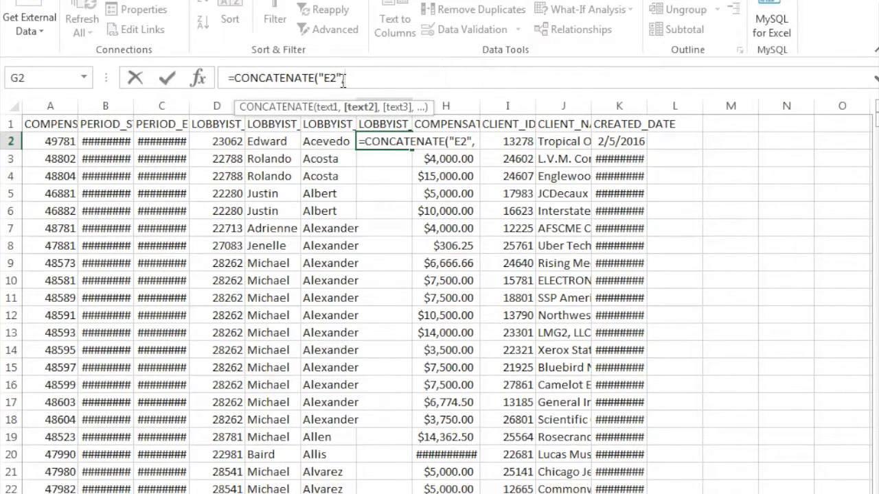
pyautogui.write(' ",')
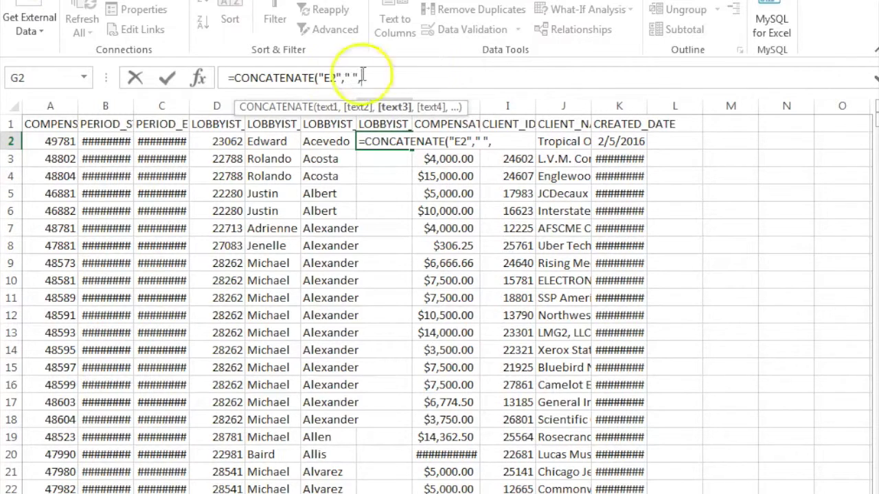
pyautogui.write('"')
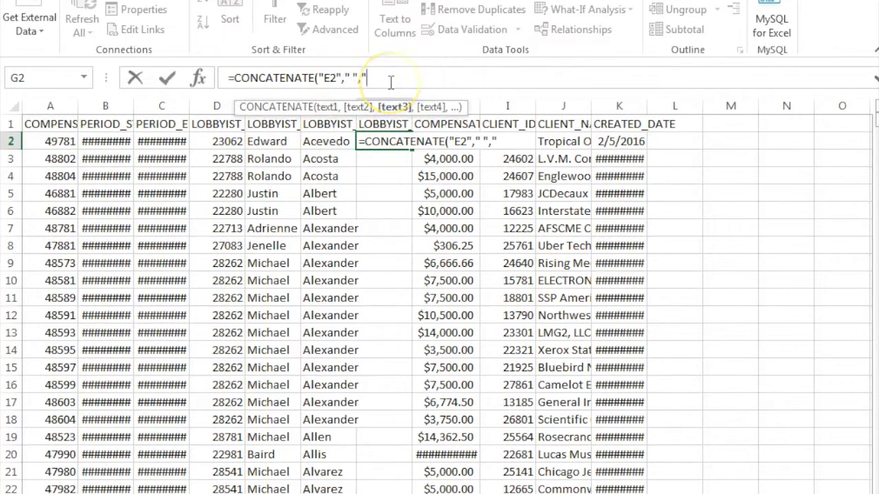
pyautogui.click(328, 142)
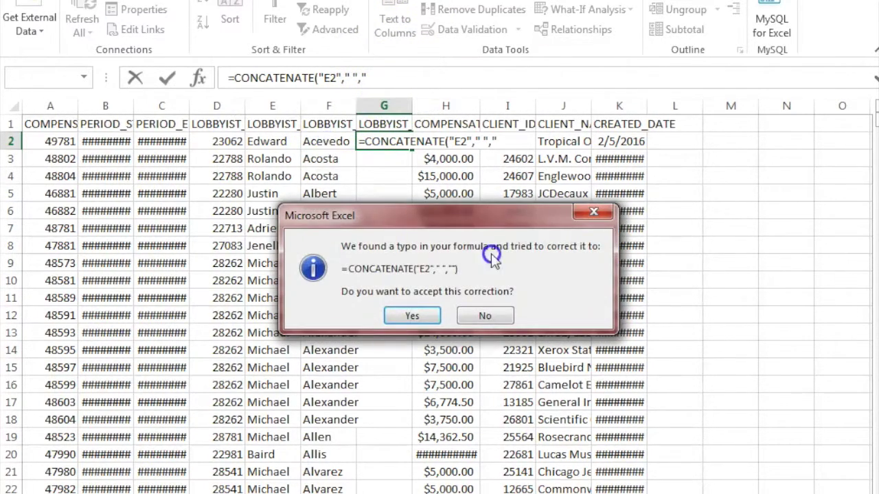
pyautogui.click(408, 312)
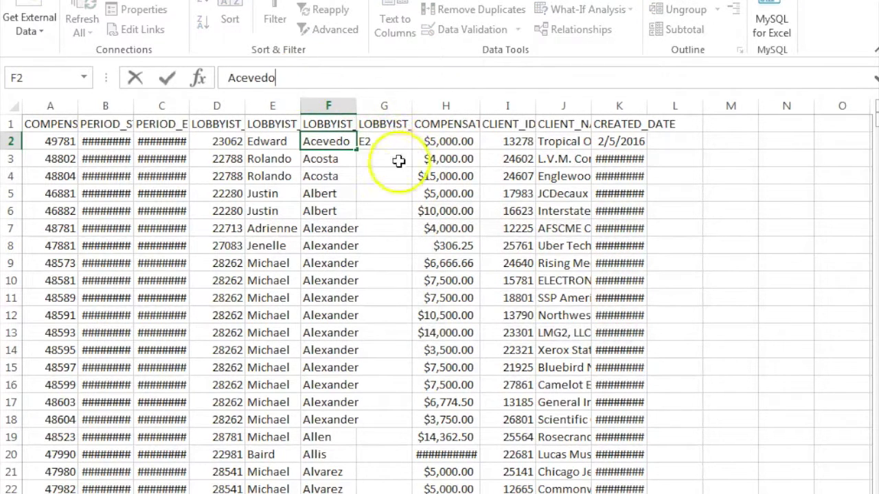
pyautogui.click(385, 138)
# Rewrite G2 as =CONCATENATE(E2," ",F2) and enter it
pyautogui.press('BackSpace')
pyautogui.write('=CON')
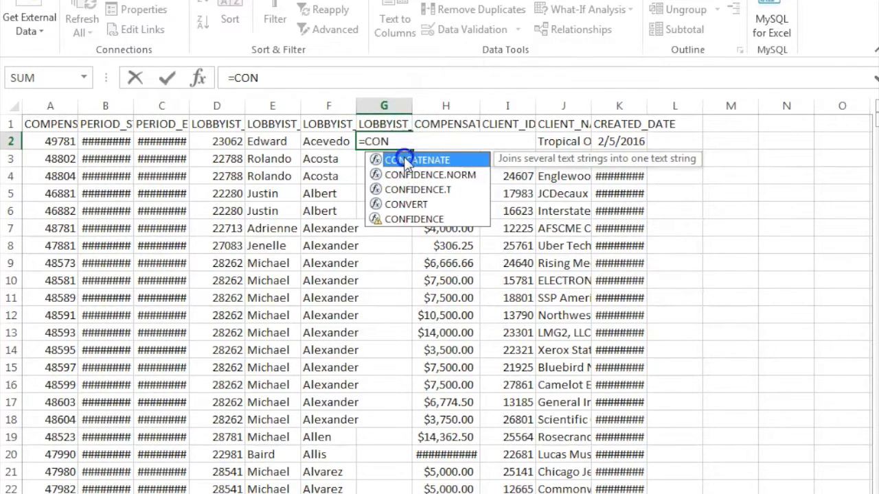
pyautogui.doubleClick(405, 160)
pyautogui.click(270, 141)
pyautogui.write('," ')
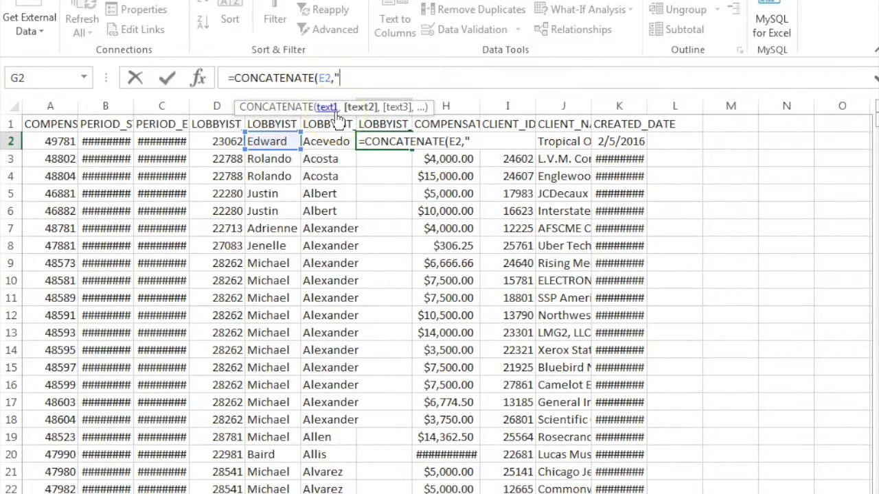
pyautogui.write('",')
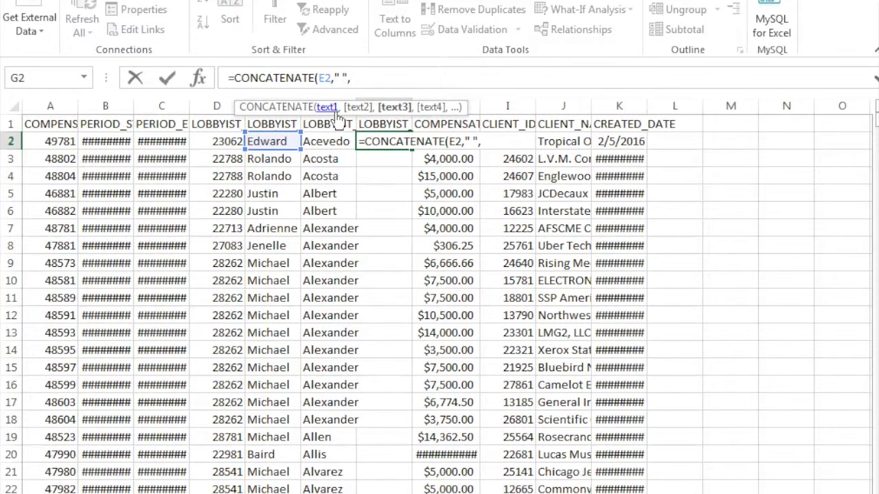
pyautogui.click(328, 143)
pyautogui.write(')')
pyautogui.press('Return')
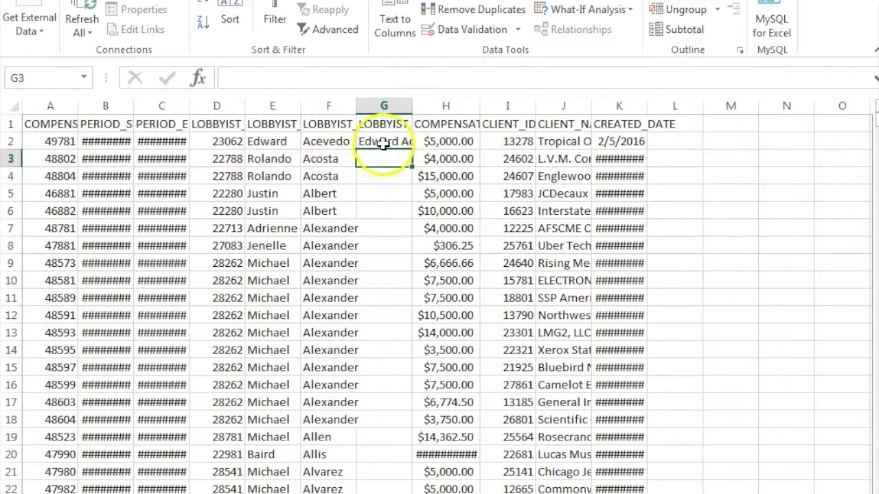
# Fill the G2 formula down the column and widen column G for full names
pyautogui.click(383, 142)
pyautogui.doubleClick(412, 150)
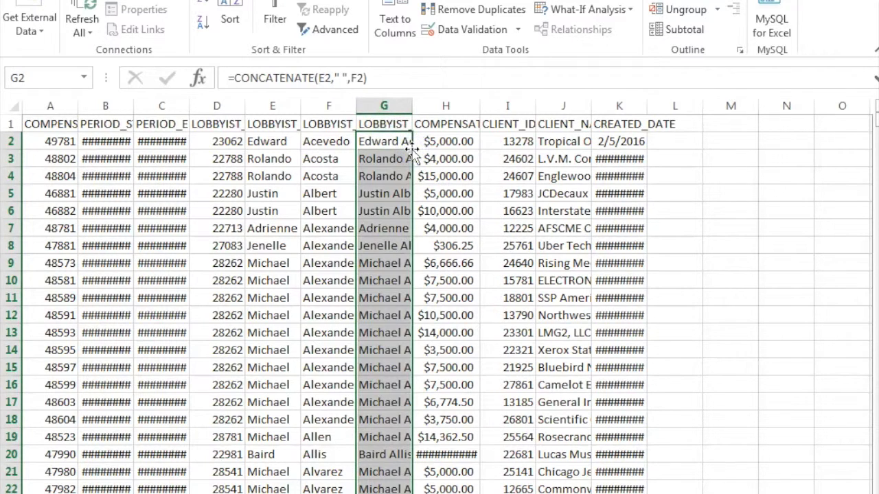
pyautogui.click(397, 156)
pyautogui.moveTo(412, 105); pyautogui.dragTo(441, 108)
# Spot-check combined names in column G against first and last names in columns E and F
pyautogui.click(407, 205)
pyautogui.click(398, 141)
pyautogui.click(399, 192)
pyautogui.click(354, 283)
pyautogui.click(278, 195)
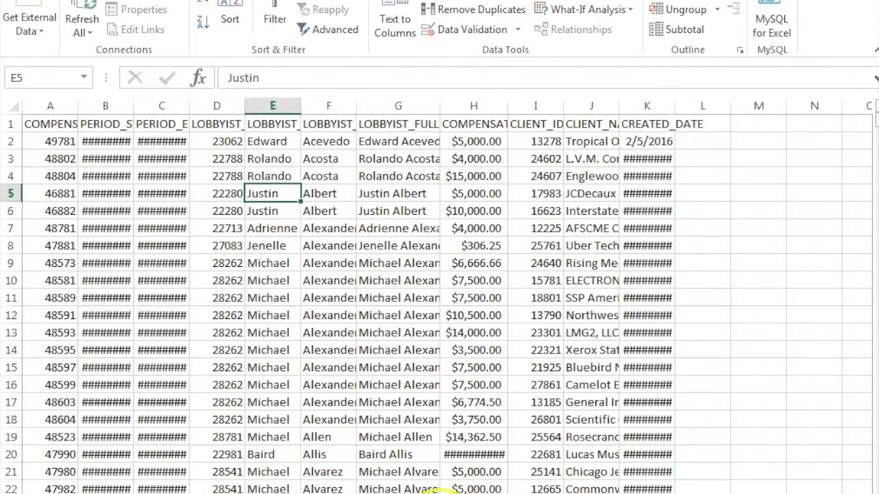
pyautogui.click(263, 228)
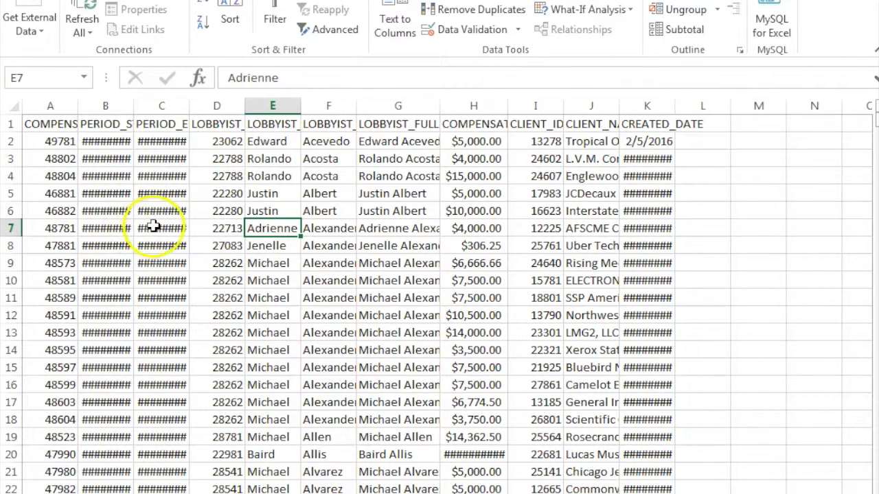
pyautogui.moveTo(154, 228)
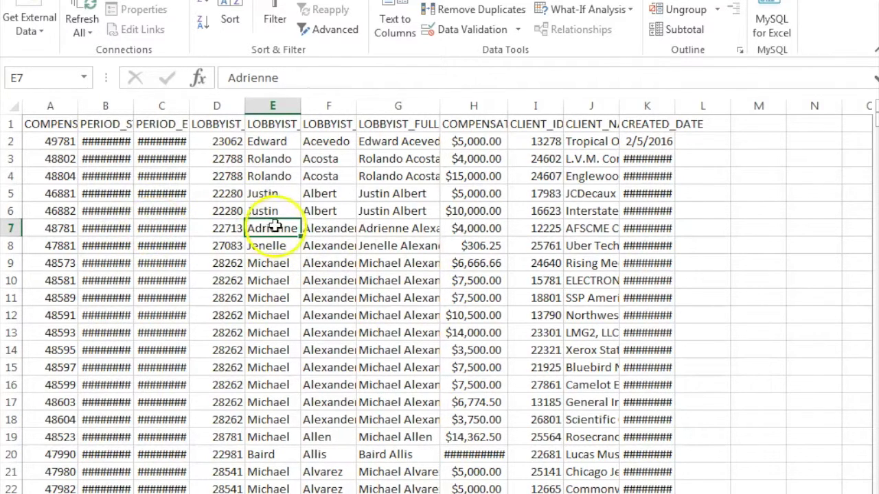
pyautogui.click(276, 195)
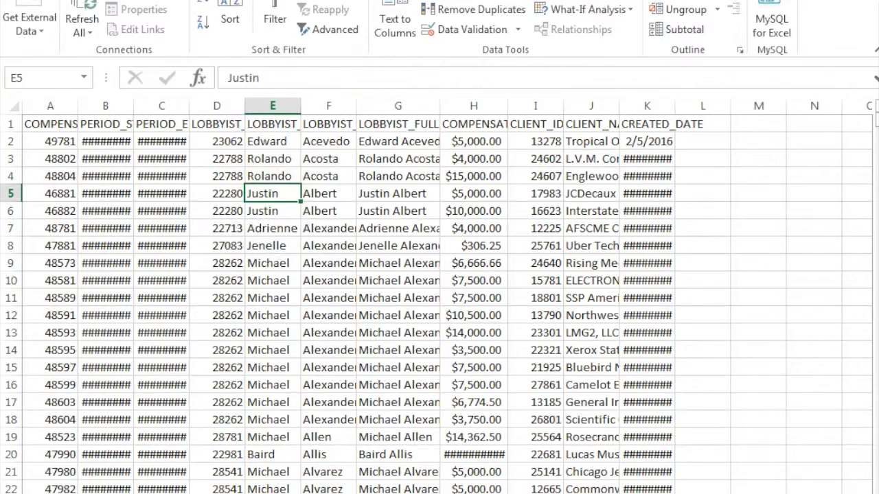
pyautogui.hotkey('alt', 'n')
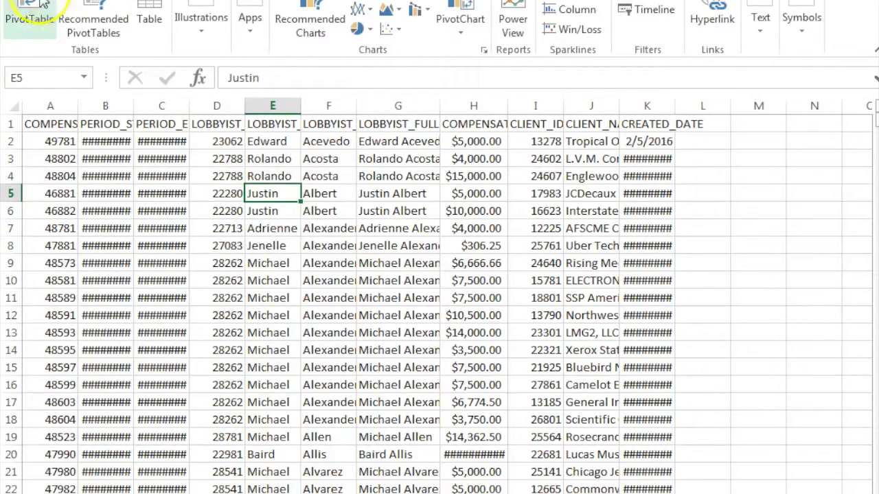
# Create a PivotTable from Sheet2!$A$1:$K$24392 placed on a new worksheet
pyautogui.click(36, 10)
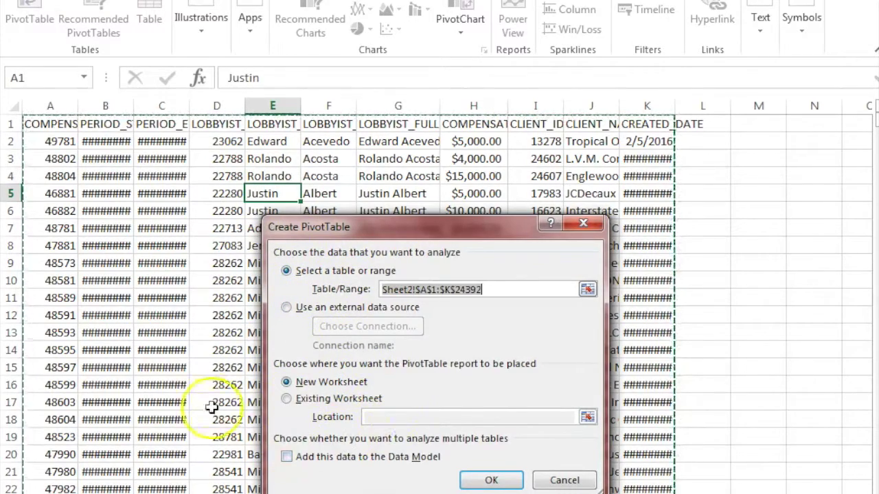
pyautogui.click(492, 481)
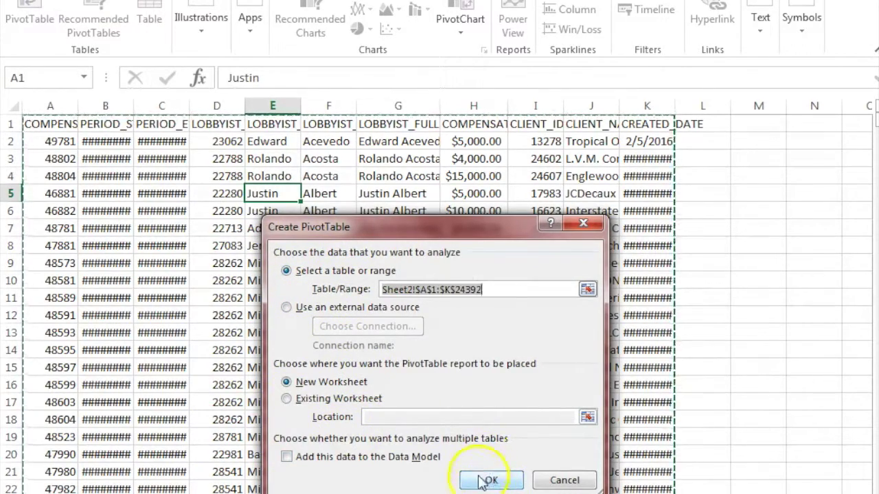
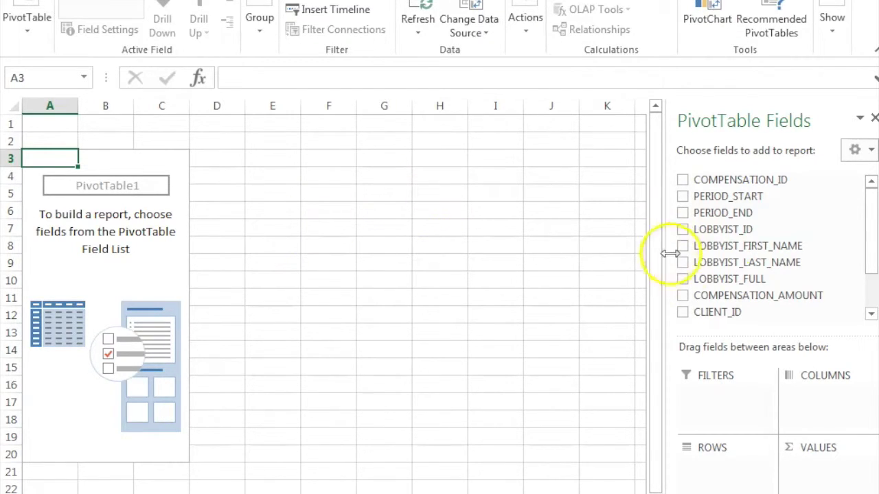
# Put LOBBYIST_FULL in Filters, CLIENT_NAME in Rows and Sum of COMPENSATION_AMOUNT in Values
pyautogui.moveTo(719, 279); pyautogui.dragTo(730, 390)
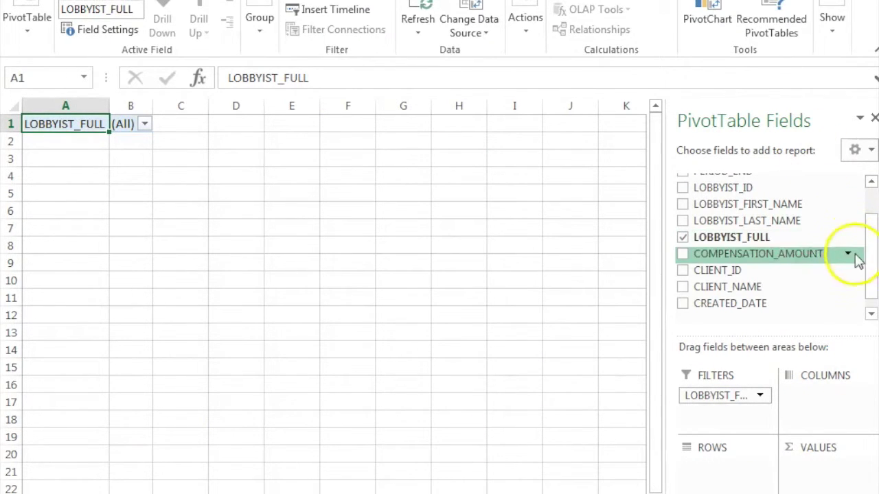
pyautogui.moveTo(761, 288); pyautogui.dragTo(734, 479)
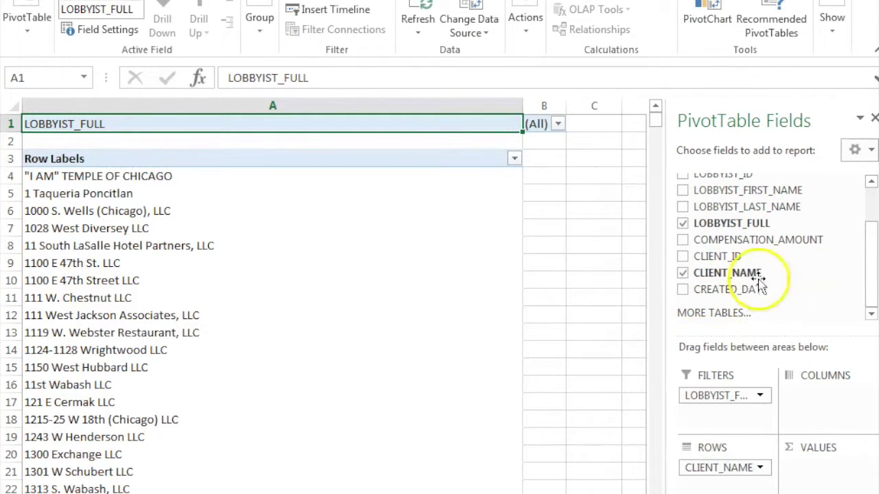
pyautogui.moveTo(739, 239); pyautogui.dragTo(841, 464)
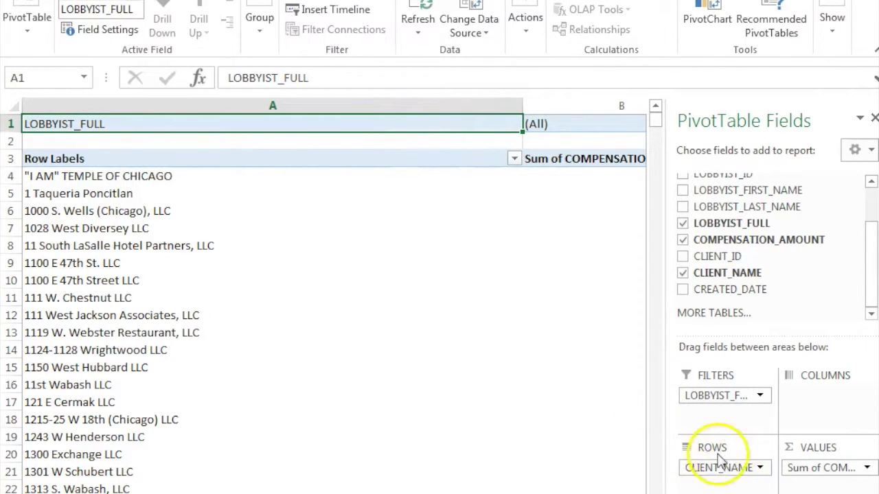
# Remove CLIENT_NAME from Rows, leaving a single 162859858 total, and reselect the pivot
pyautogui.moveTo(721, 465); pyautogui.dragTo(737, 273)
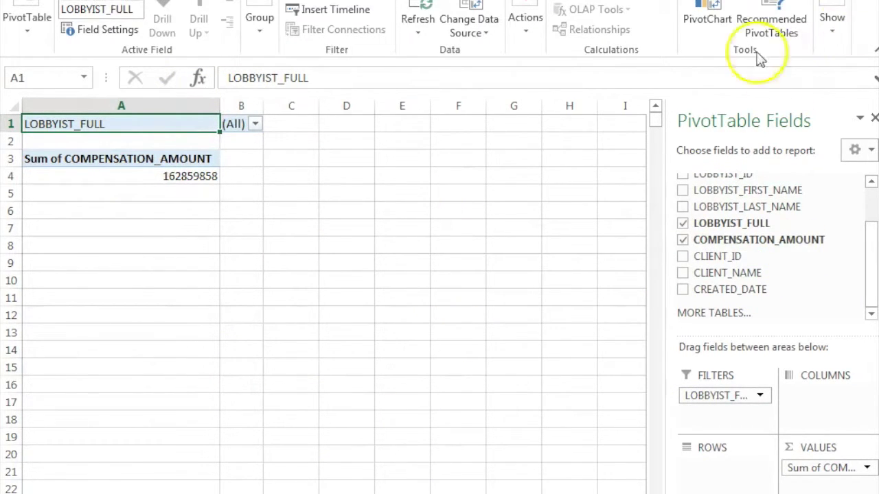
pyautogui.click(114, 189)
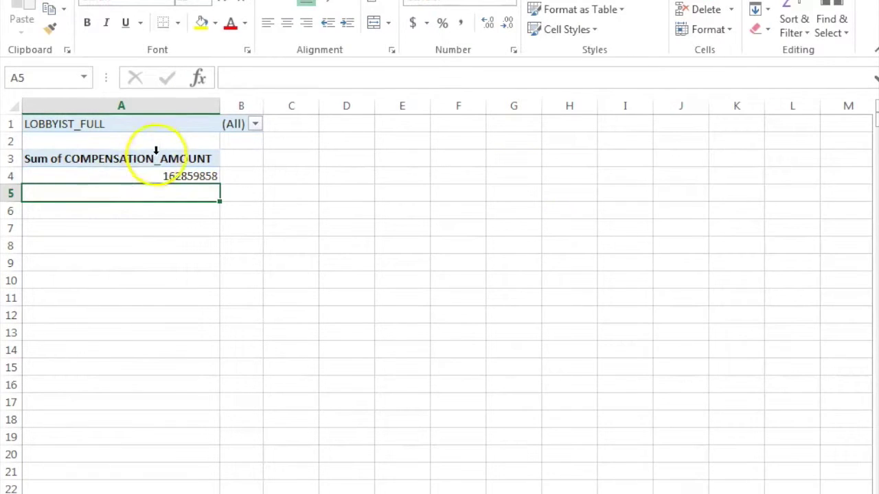
pyautogui.click(156, 154)
pyautogui.click(153, 176)
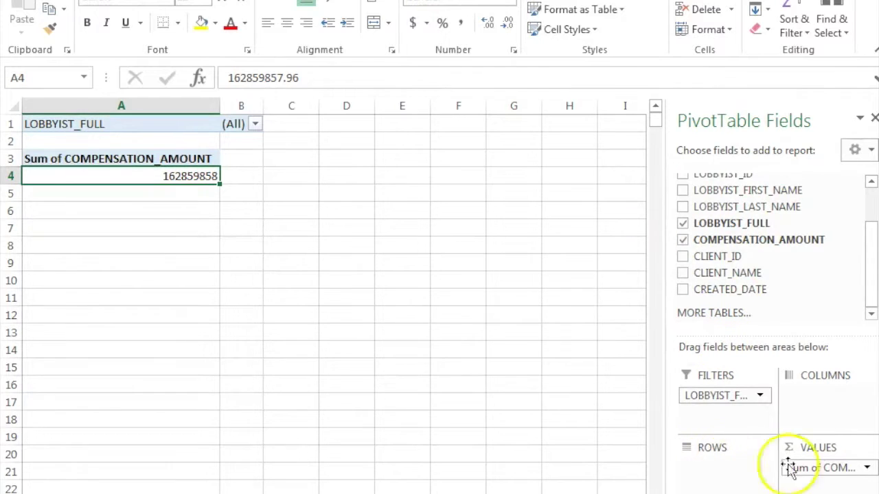
# Move LOBBYIST_FULL from Filters to Rows so each lobbyist gets a compensation sum
pyautogui.moveTo(732, 398); pyautogui.dragTo(737, 466)
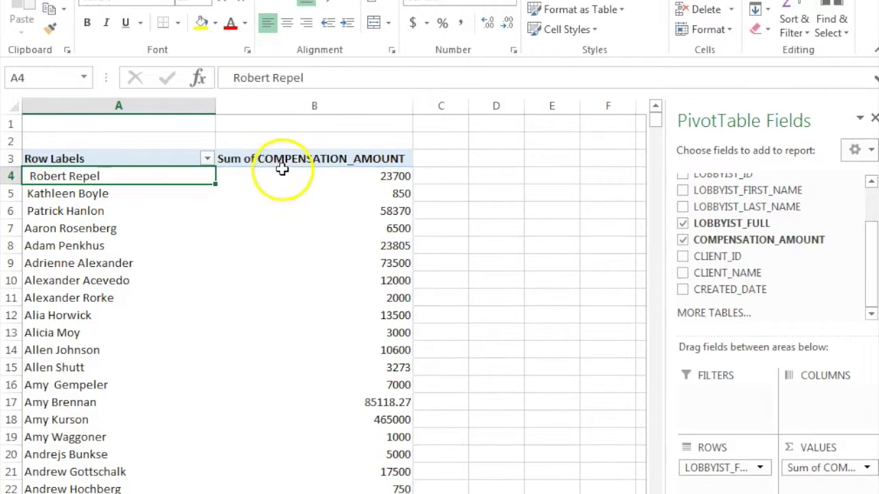
pyautogui.moveTo(281, 180)
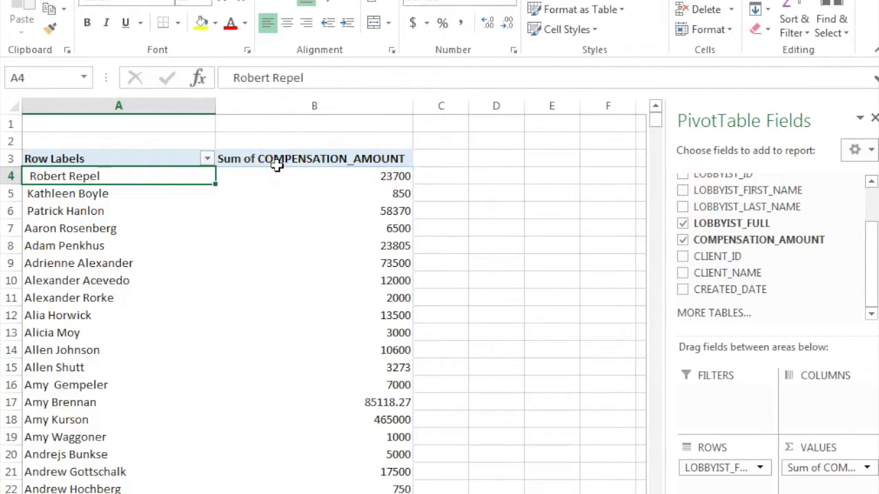
pyautogui.click(294, 175)
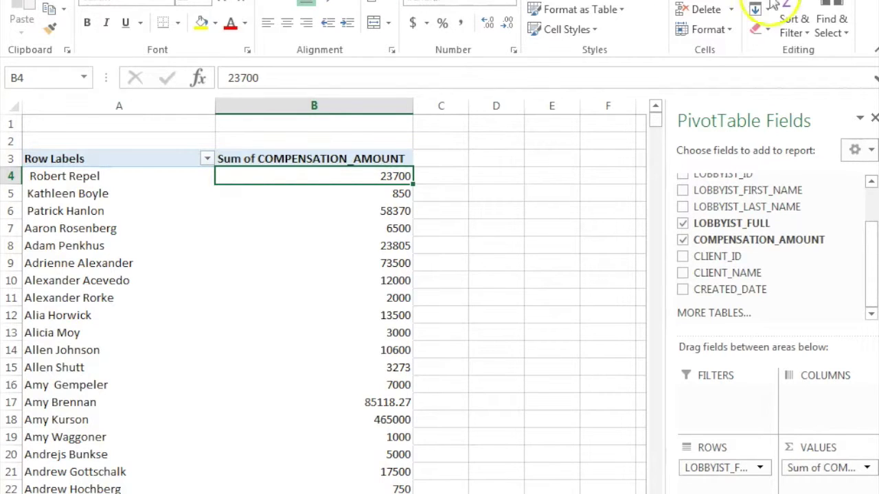
# Sort lobbyist totals largest to smallest, briefly trying smallest-first, leaving 20951250 on top
pyautogui.click(807, 36)
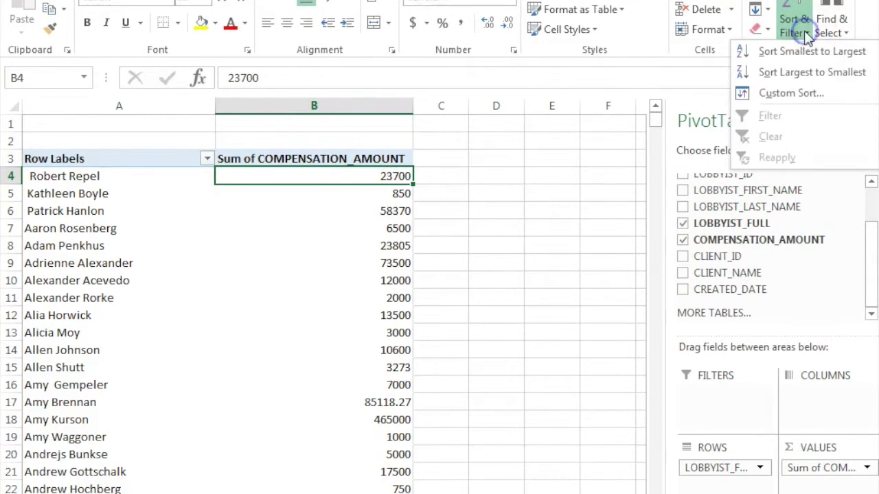
pyautogui.click(802, 71)
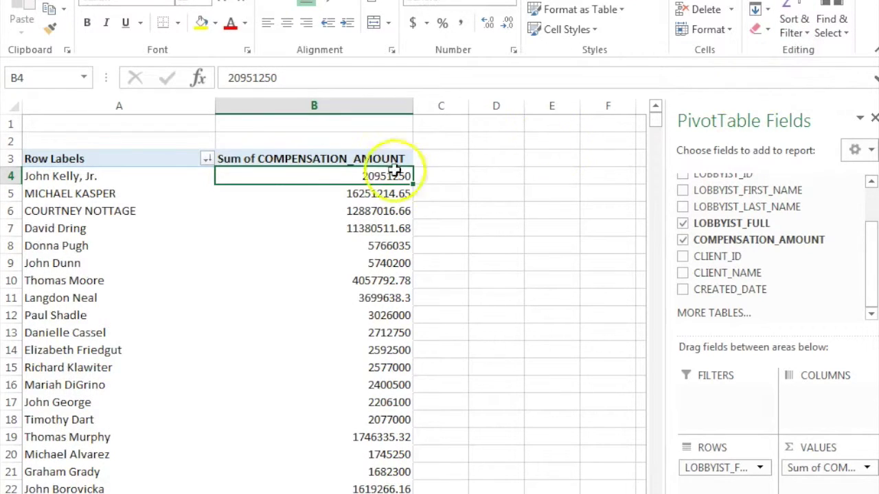
pyautogui.moveTo(282, 217)
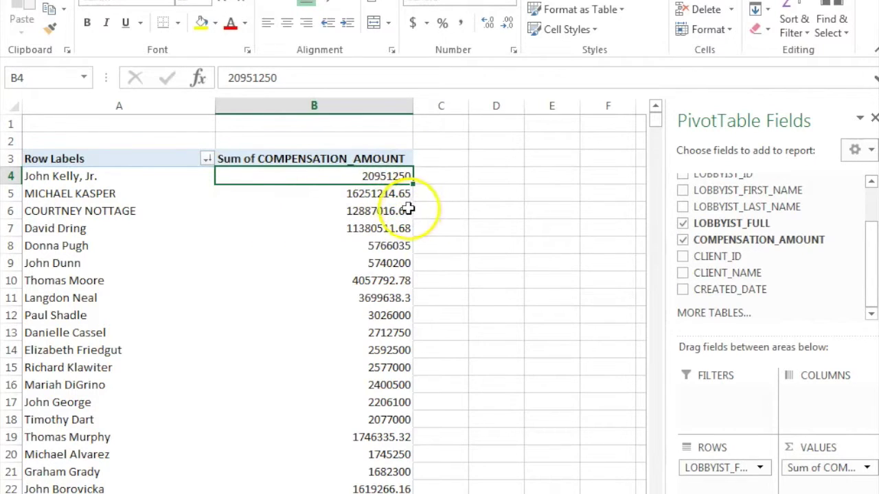
pyautogui.moveTo(403, 208)
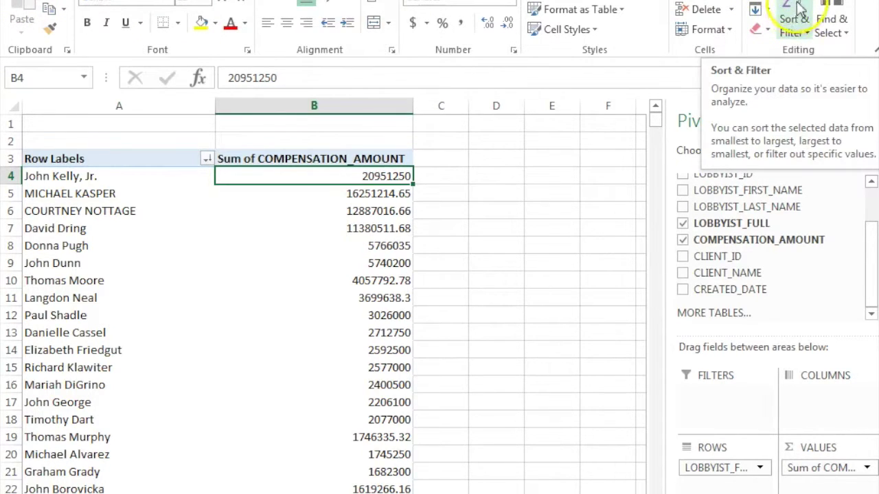
pyautogui.click(809, 36)
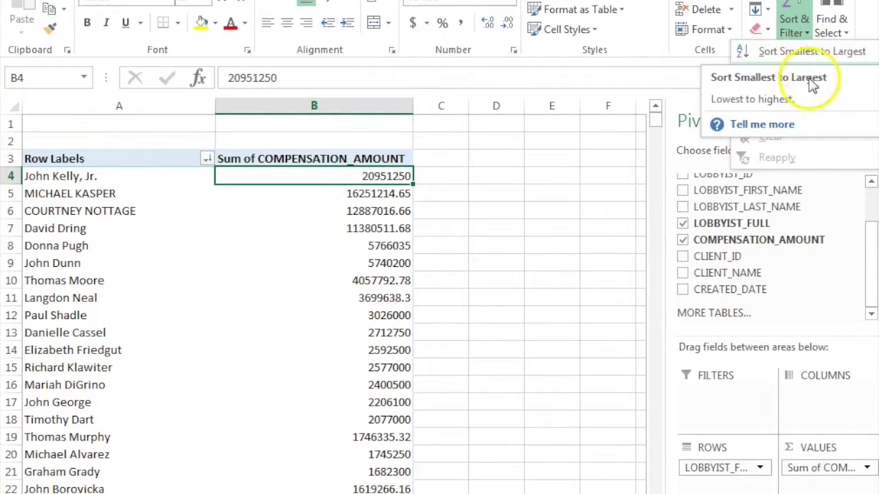
pyautogui.click(787, 55)
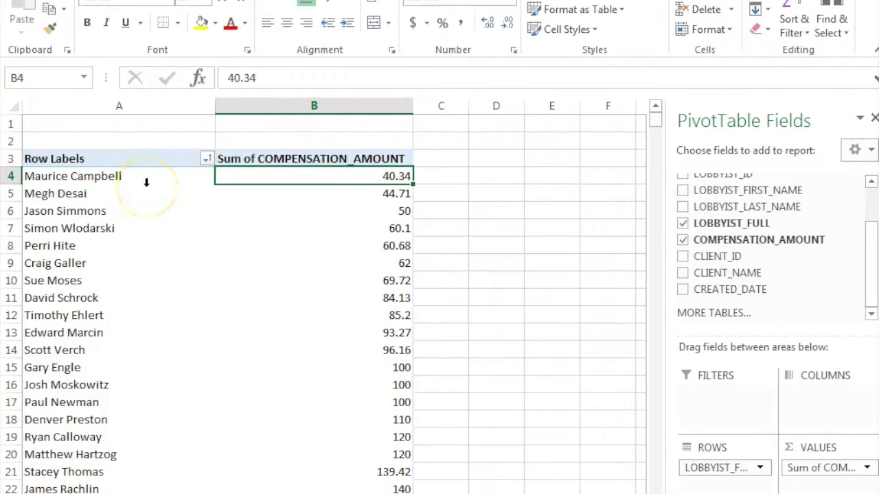
pyautogui.click(805, 27)
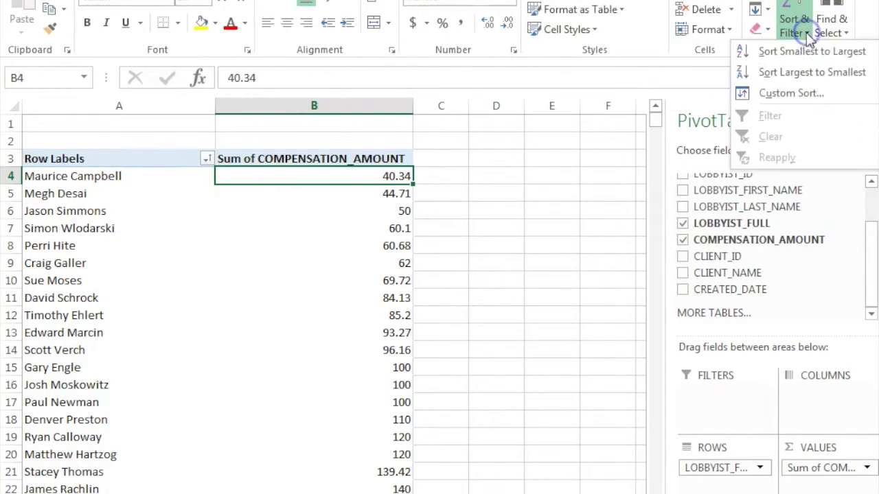
pyautogui.click(819, 76)
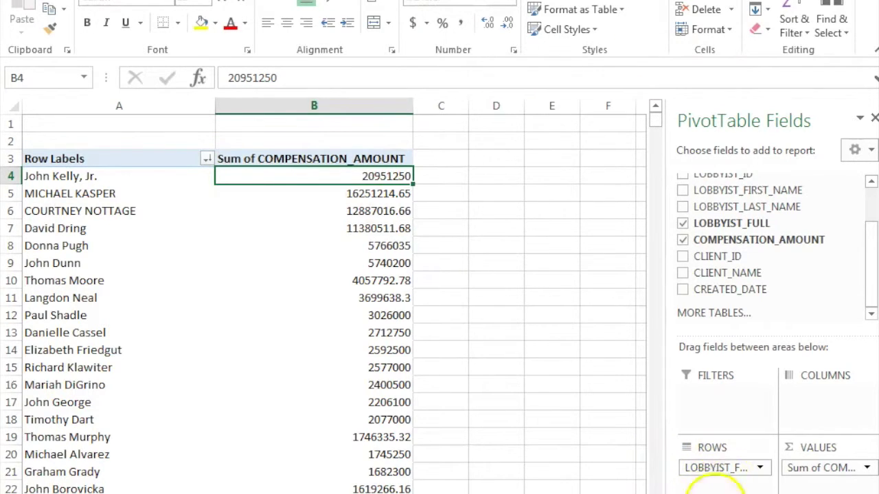
# Return LOBBYIST_FULL to Filters and put CLIENT_NAME in Rows with summed compensation
pyautogui.moveTo(714, 468); pyautogui.dragTo(717, 422)
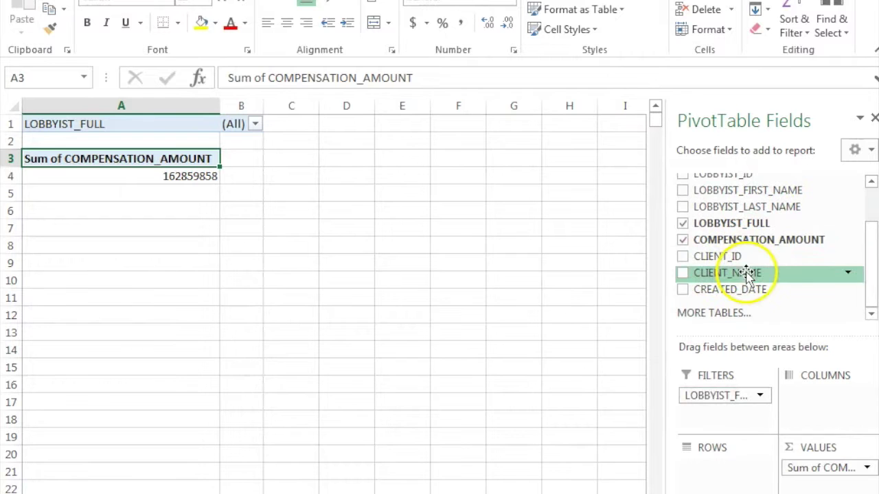
pyautogui.moveTo(747, 273); pyautogui.dragTo(726, 477)
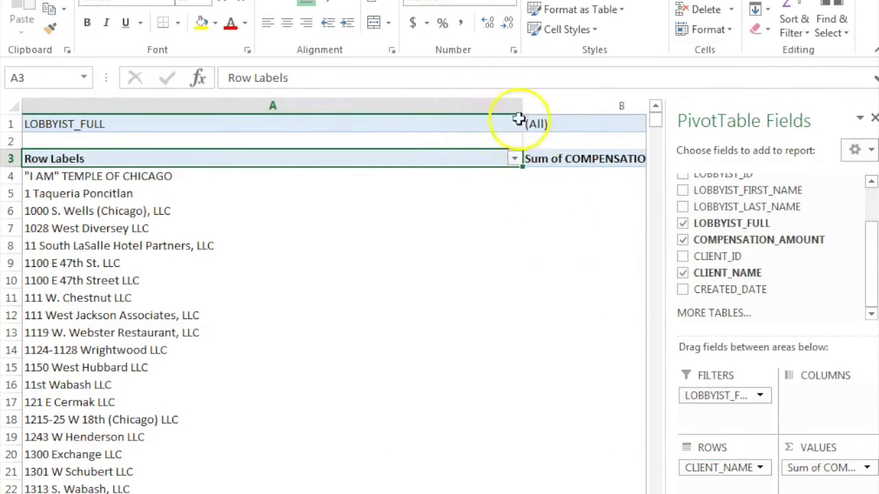
pyautogui.click(569, 125)
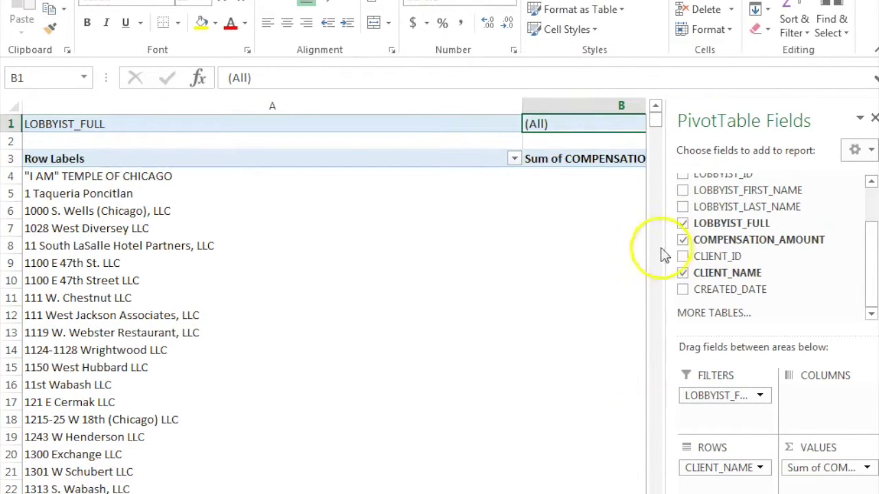
pyautogui.moveTo(718, 226); pyautogui.dragTo(755, 227)
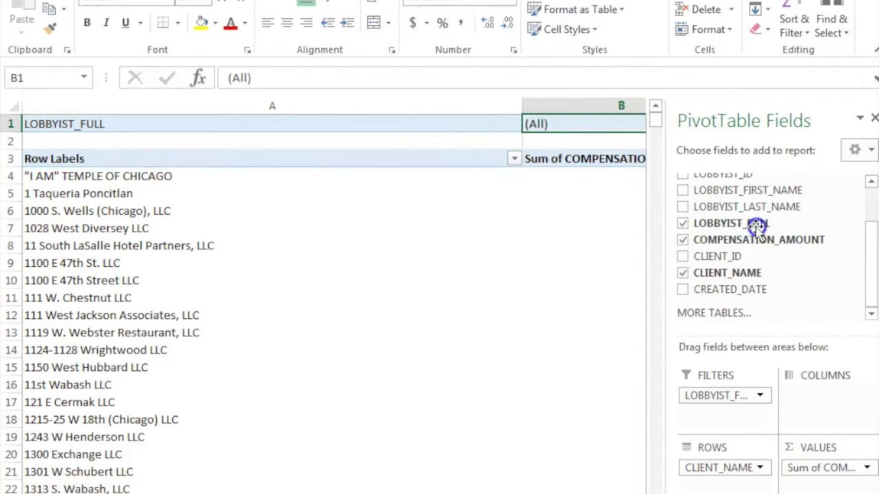
pyautogui.click(644, 240)
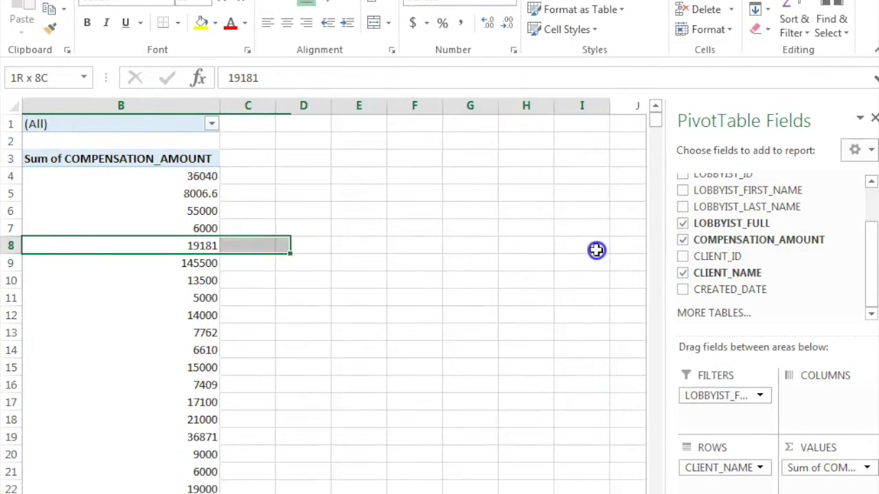
# Filter the pivot's LOBBYIST_FULL field to a single lobbyist found by name search
pyautogui.click(439, 268)
pyautogui.click(210, 124)
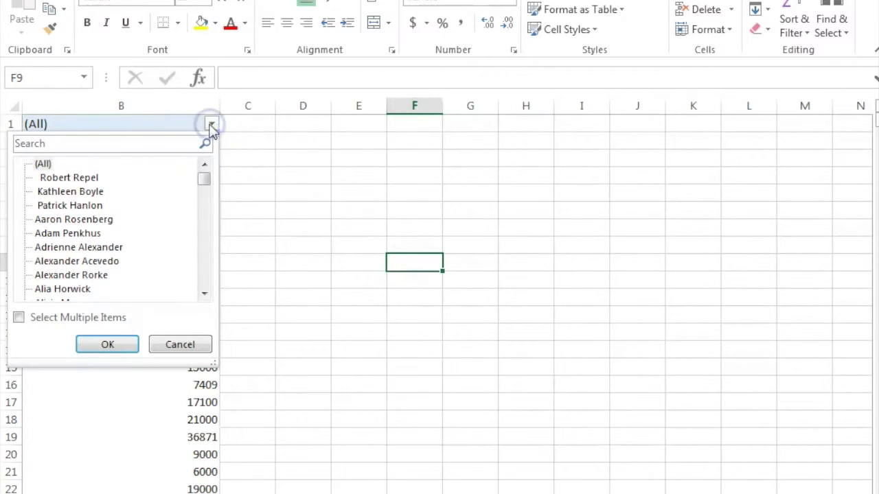
pyautogui.click(117, 143)
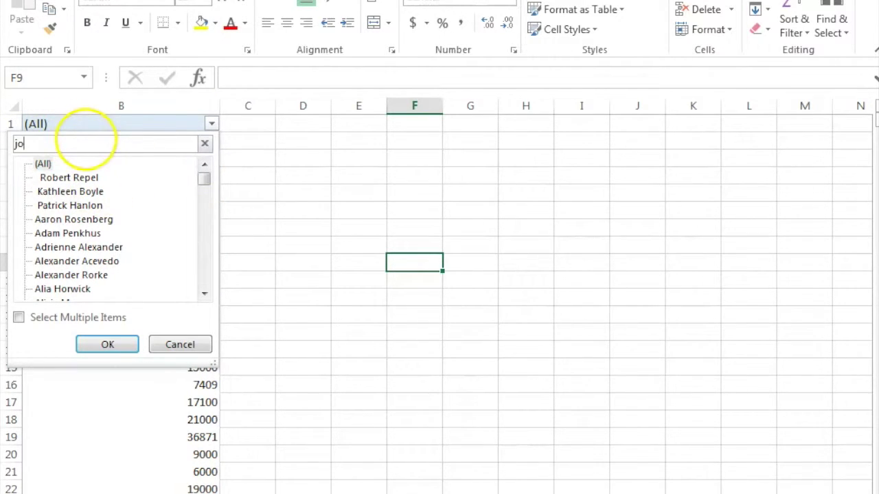
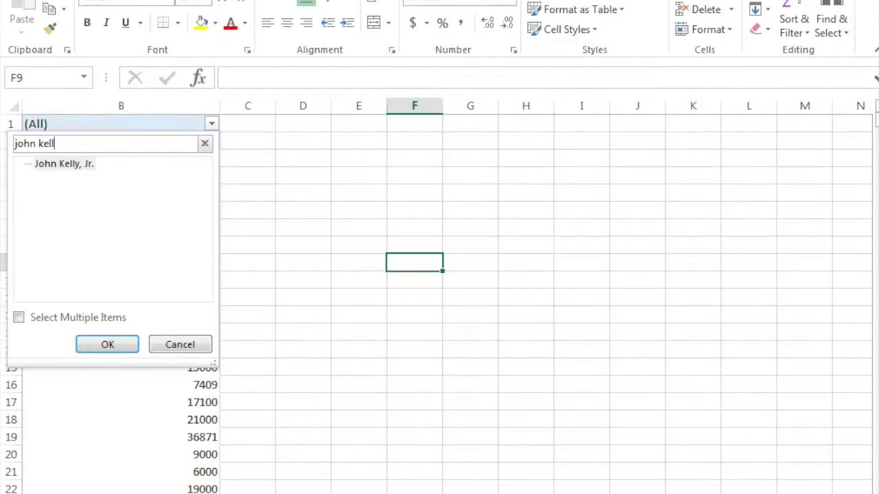
pyautogui.click(69, 165)
pyautogui.click(108, 345)
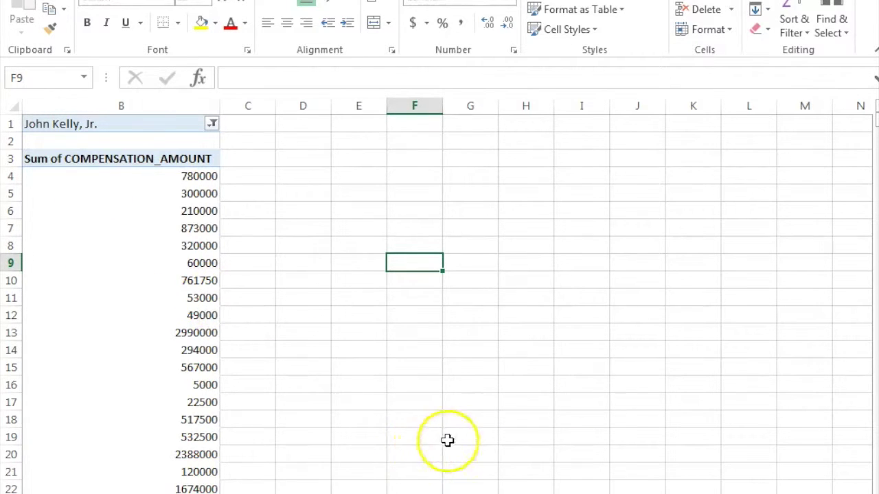
# Scroll through the filtered pivot results and inspect a compensation value's tooltip
pyautogui.scroll(-3, 290, 110)
pyautogui.scroll(3, 290, 110)
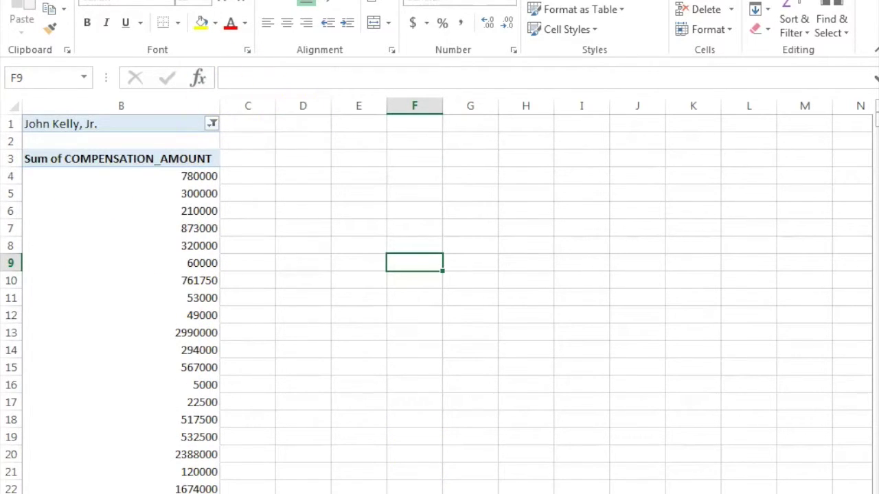
pyautogui.click(124, 181)
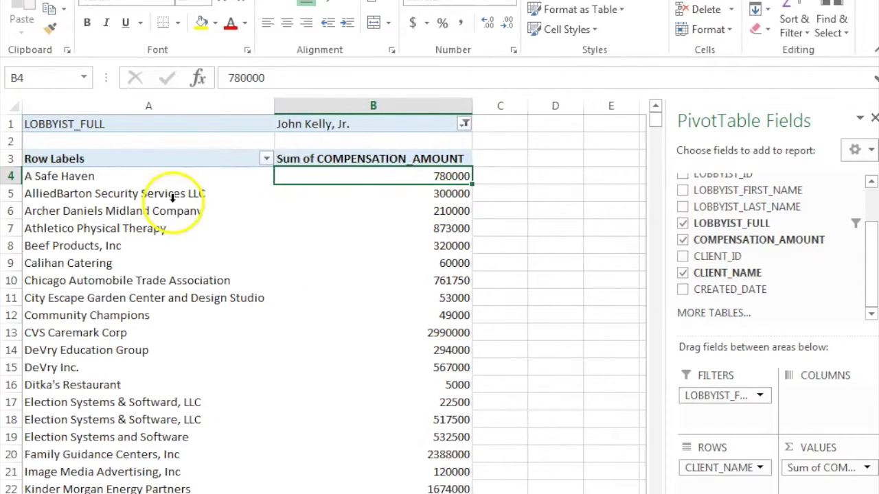
pyautogui.click(506, 241)
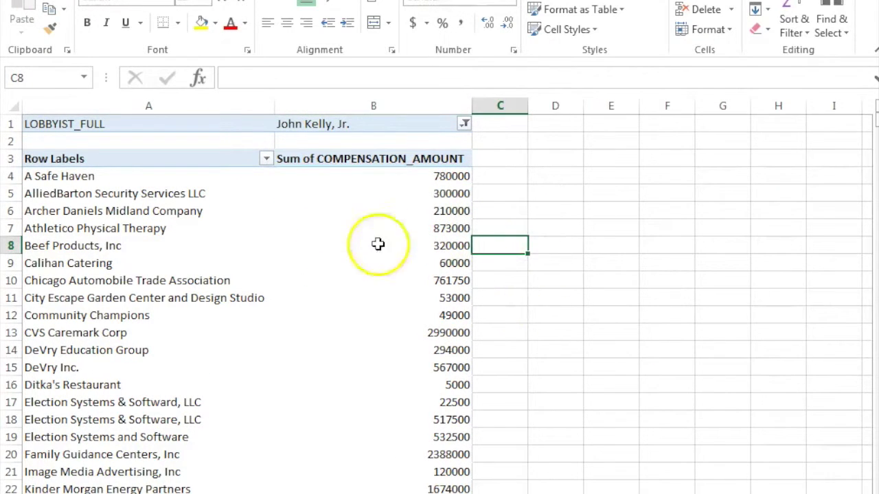
pyautogui.scroll(-7, 396, 245)
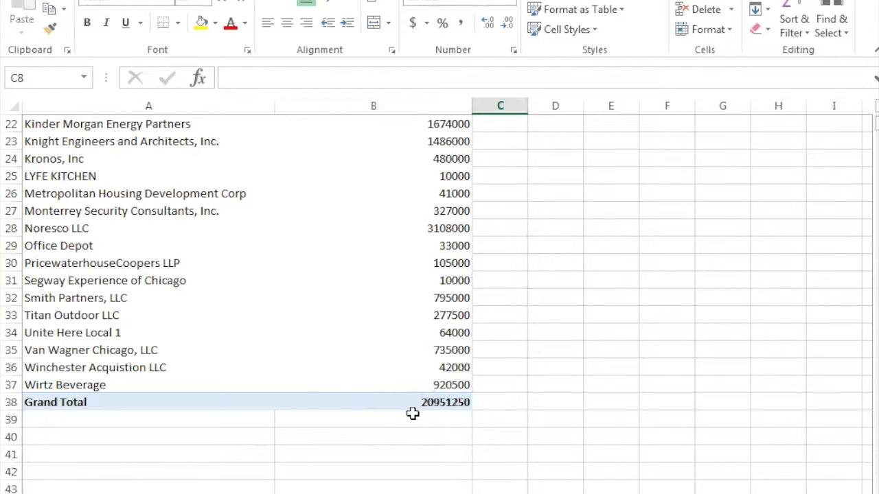
pyautogui.scroll(7, 329, 362)
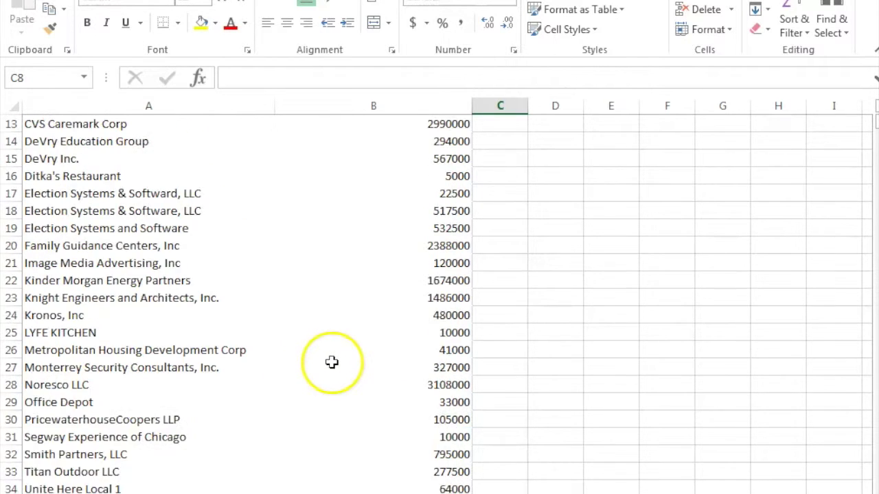
pyautogui.scroll(-1, 341, 370)
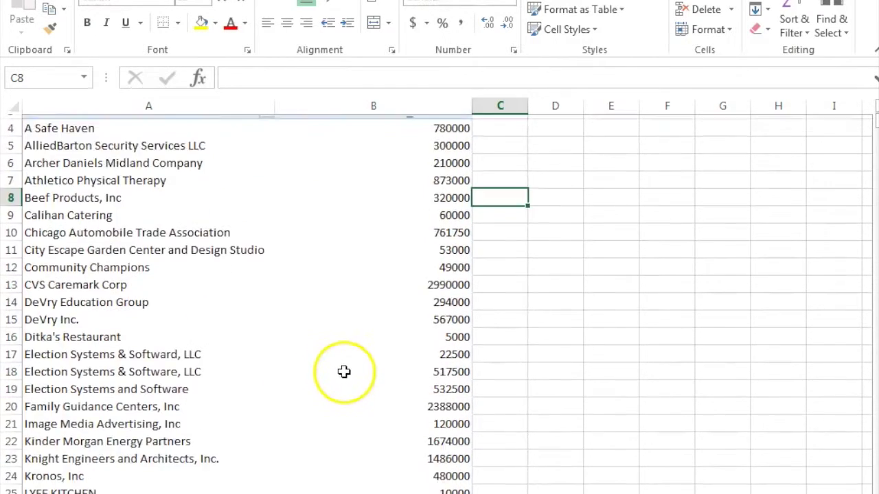
pyautogui.moveTo(344, 370)
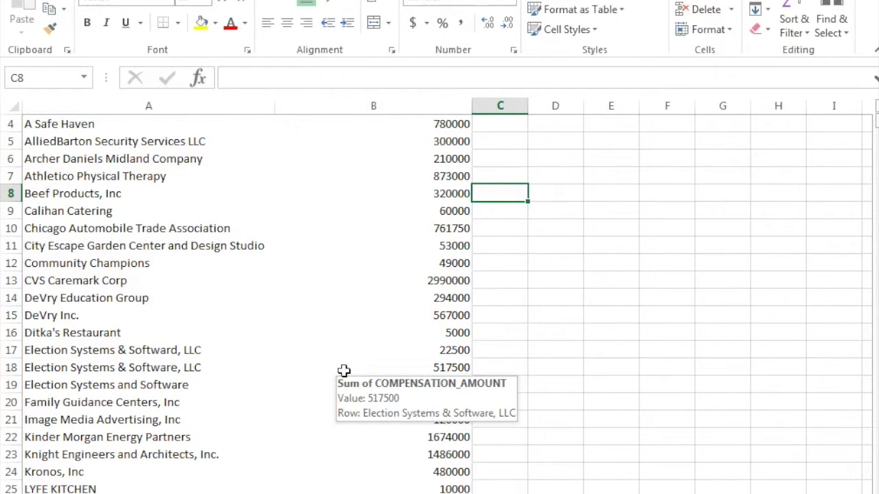
pyautogui.scroll(1, 344, 371)
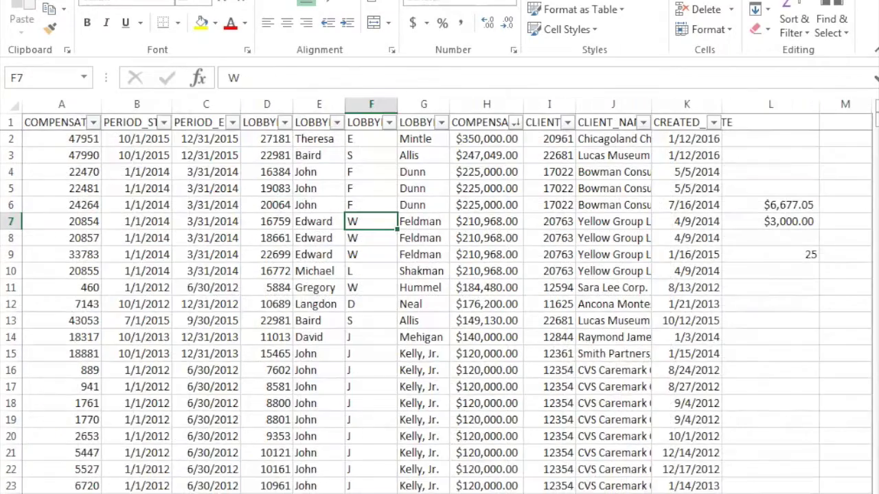
# Paste the lobbyist data over the whole sheet and check the full-name formula in column G
pyautogui.hscroll(4, 448, 296)
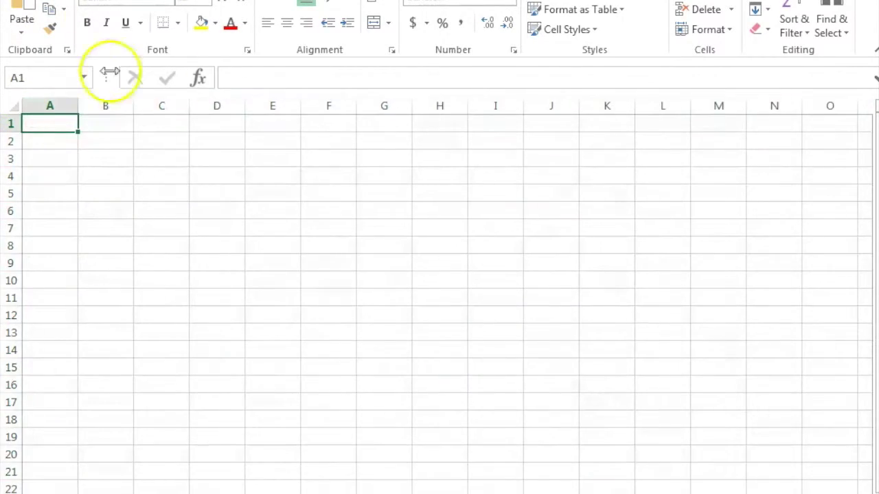
pyautogui.click(10, 107)
pyautogui.hotkey('ctrl', 'v')
pyautogui.click(388, 244)
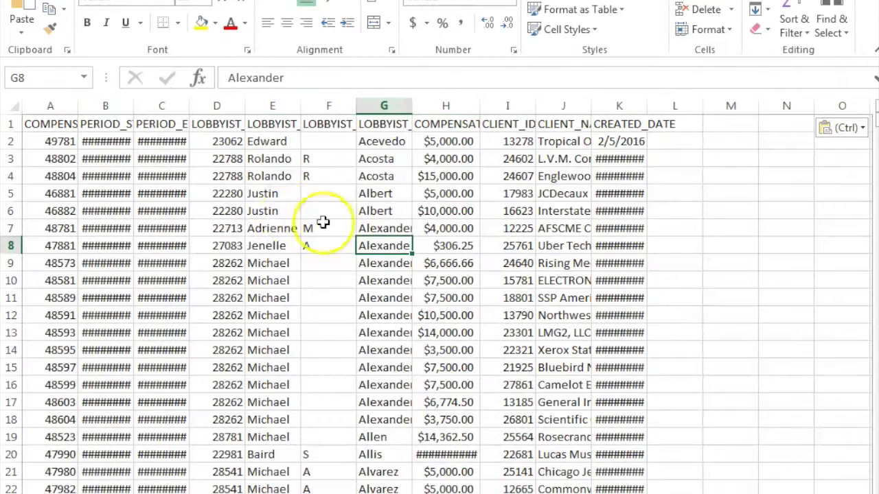
pyautogui.click(319, 213)
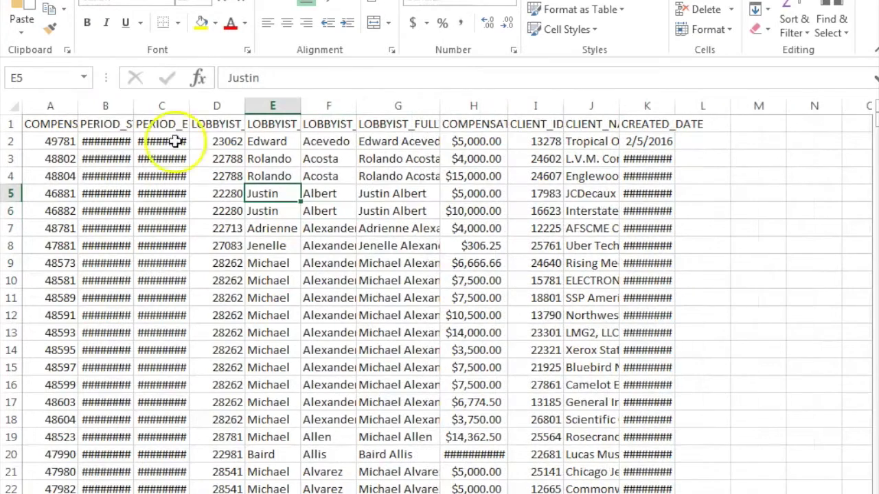
pyautogui.click(392, 403)
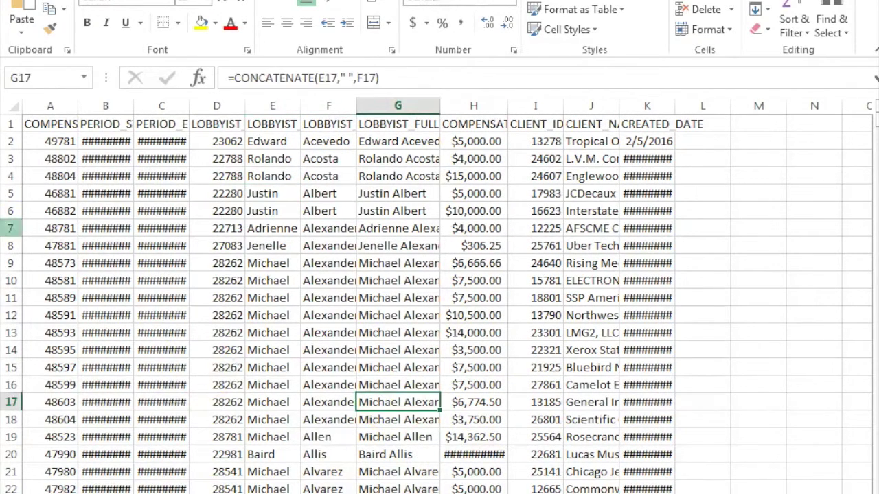
pyautogui.click(131, 165)
pyautogui.click(412, 281)
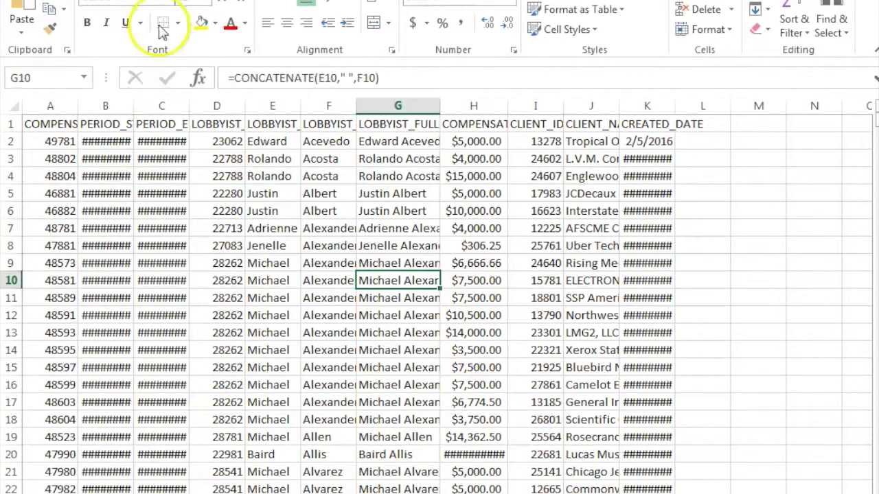
# Insert a PivotTable from Sheet2!$A$1:$K$24392 on a new worksheet
pyautogui.click(175, 2)
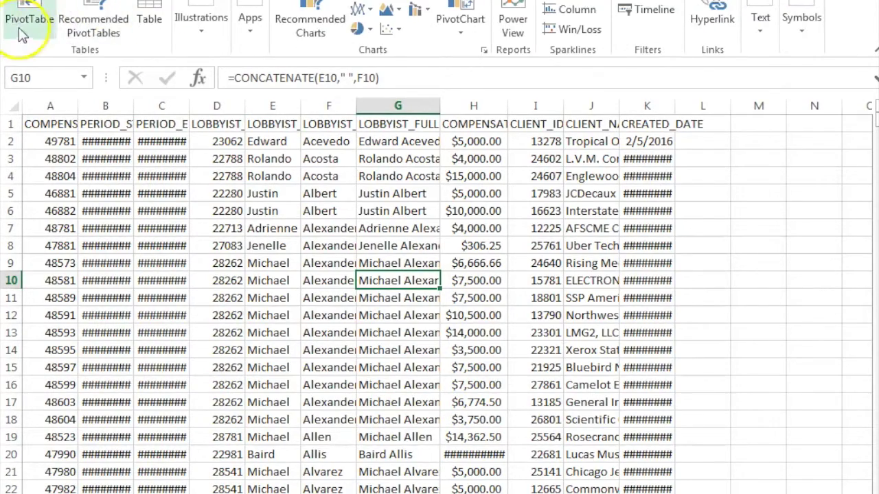
pyautogui.click(20, 27)
pyautogui.click(491, 479)
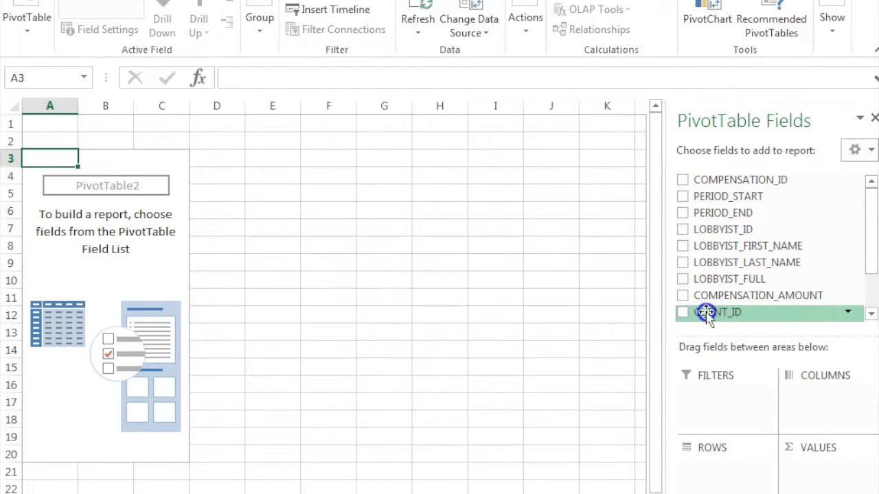
# Add CLIENT_NAME to Rows and Sum of COMPENSATION_AMOUNT to Values, then resize column A
pyautogui.scroll(-3, 704, 302)
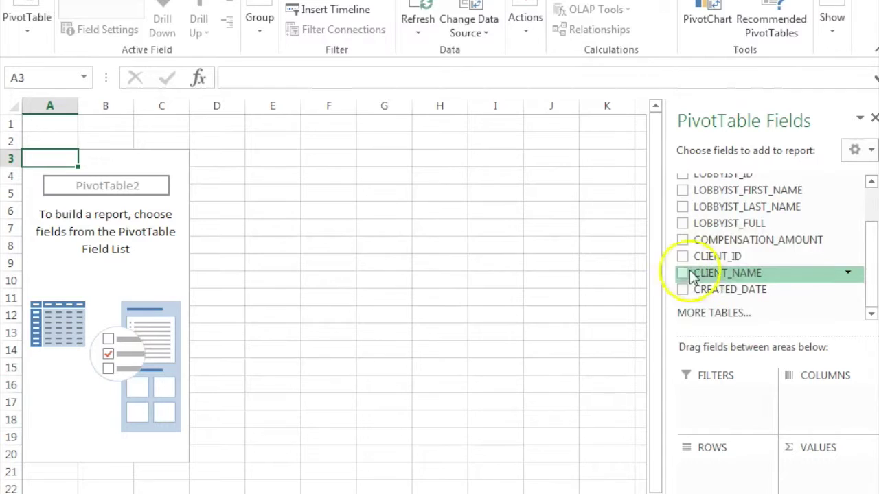
pyautogui.moveTo(730, 273); pyautogui.dragTo(723, 481)
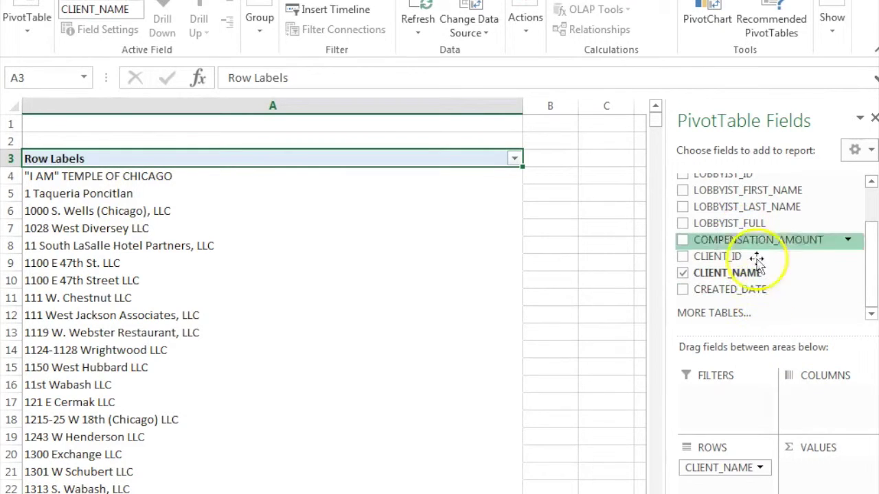
pyautogui.moveTo(761, 237); pyautogui.dragTo(832, 471)
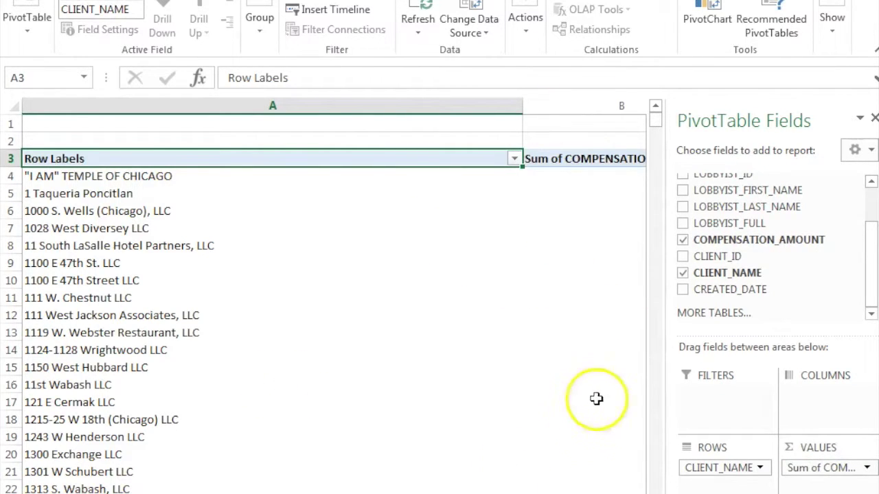
pyautogui.moveTo(522, 106); pyautogui.dragTo(307, 122)
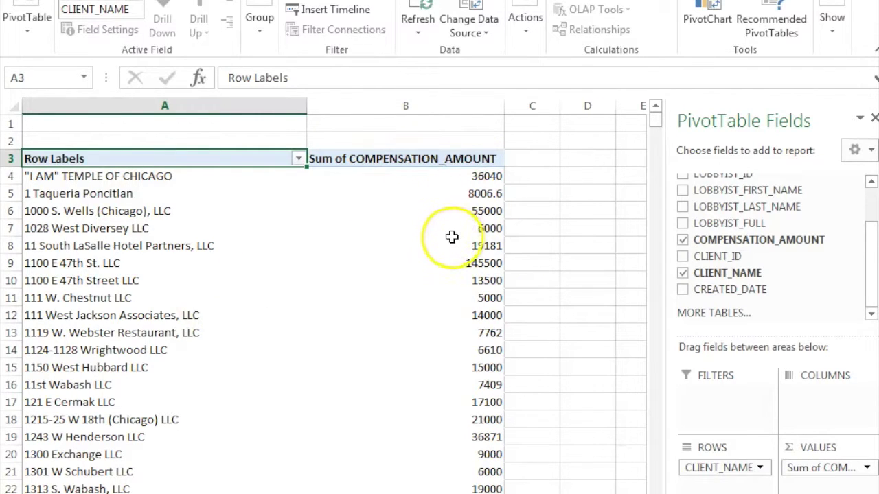
pyautogui.moveTo(447, 237)
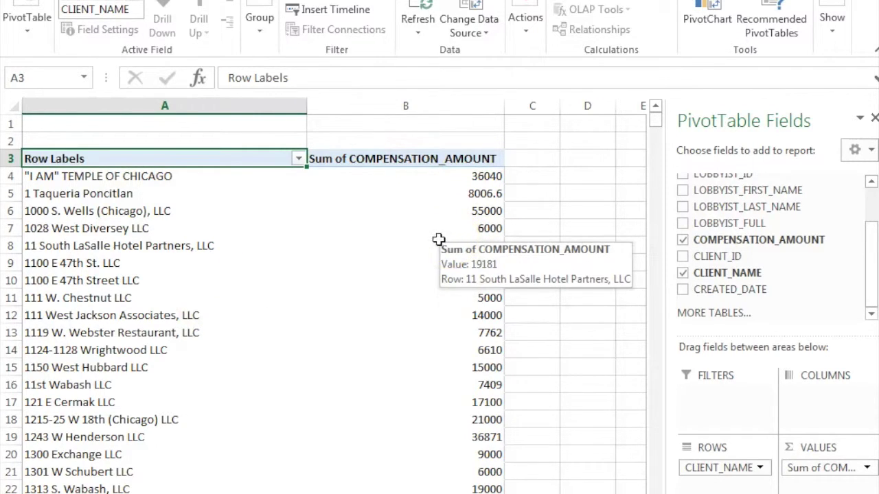
pyautogui.click(418, 174)
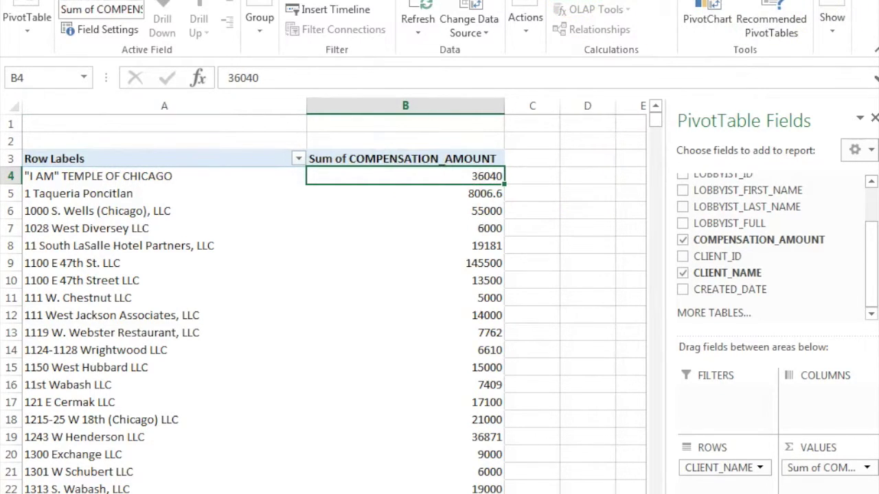
# Sort client totals largest first, American Beverage Association on top at 4391322.17, and narrow column A
pyautogui.click(165, 0)
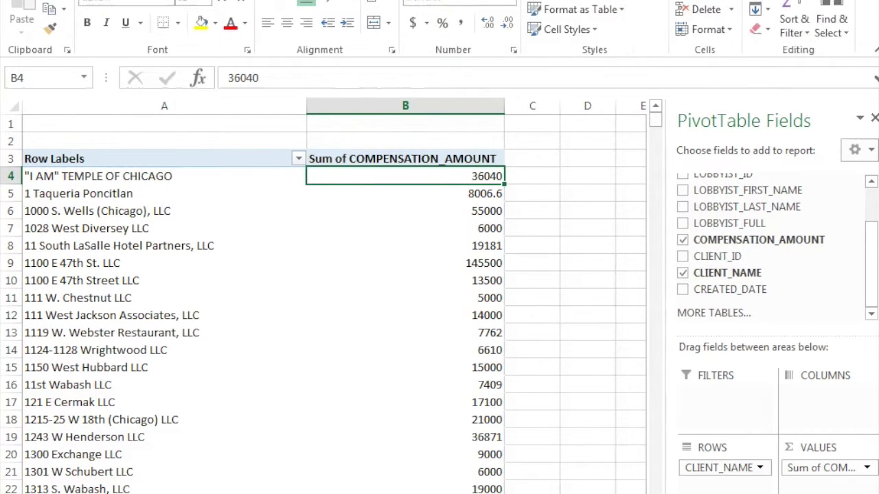
pyautogui.click(803, 27)
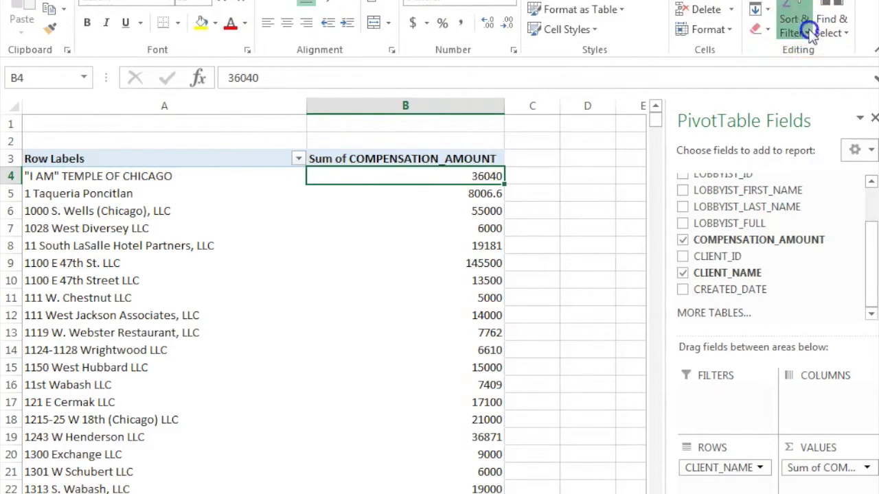
pyautogui.click(803, 72)
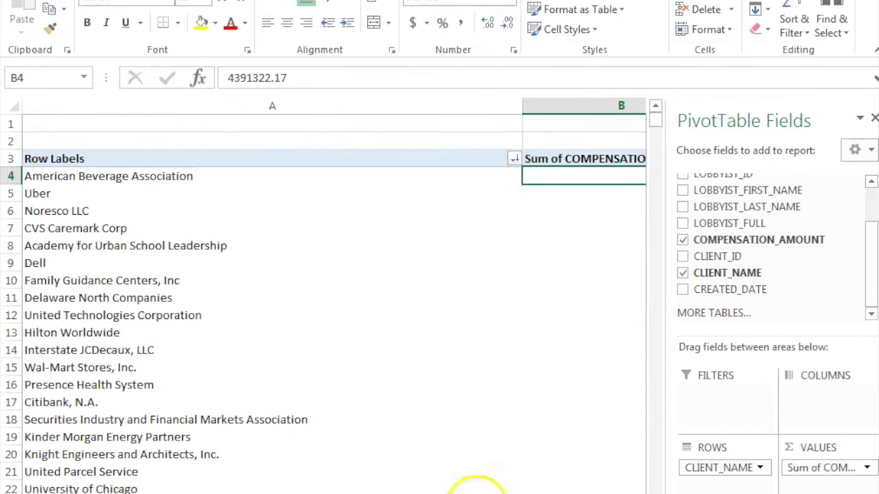
pyautogui.moveTo(524, 106); pyautogui.dragTo(347, 135)
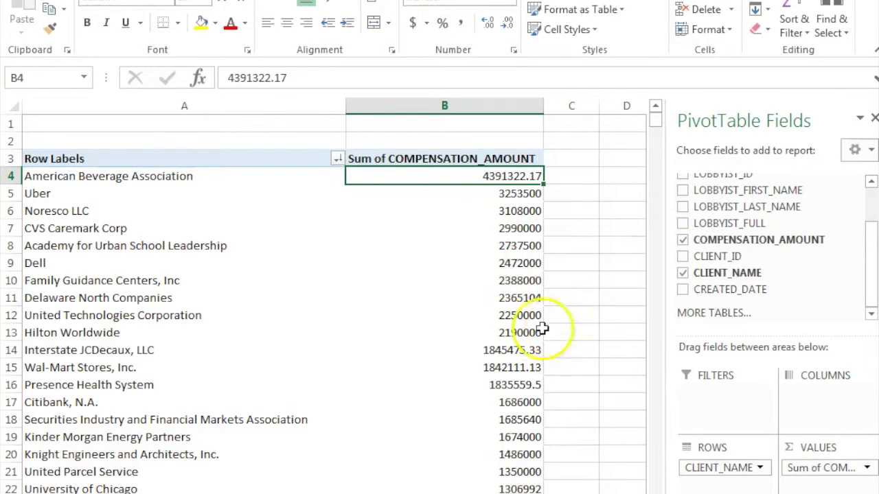
pyautogui.moveTo(457, 333)
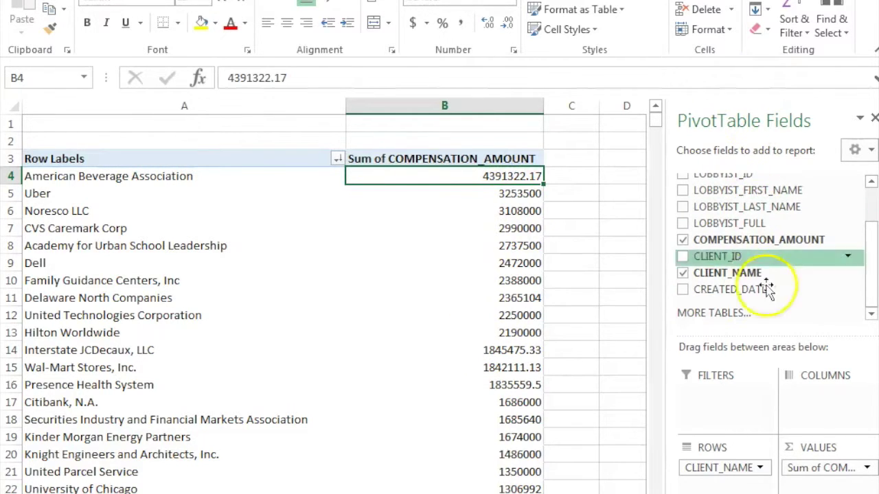
# Move CLIENT_NAME to Filters and place LOBBYIST_FULL in Columns
pyautogui.click(708, 468)
pyautogui.moveTo(708, 468); pyautogui.dragTo(718, 402)
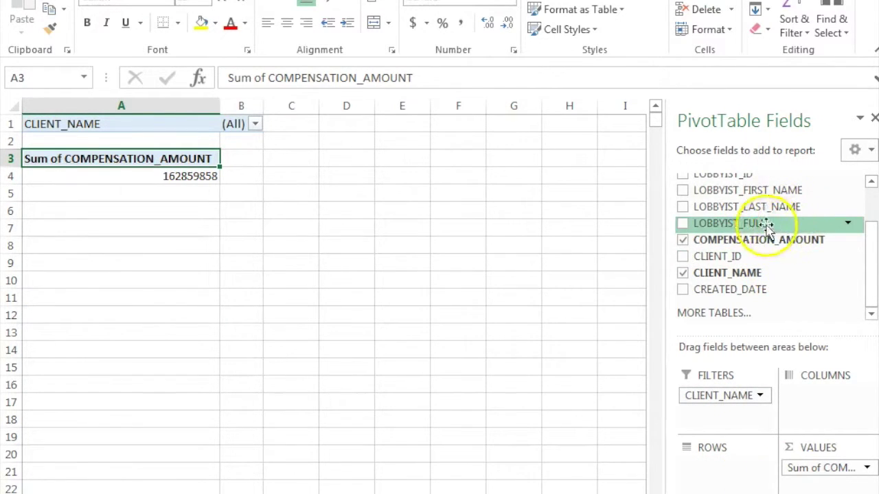
pyautogui.moveTo(748, 225); pyautogui.dragTo(826, 406)
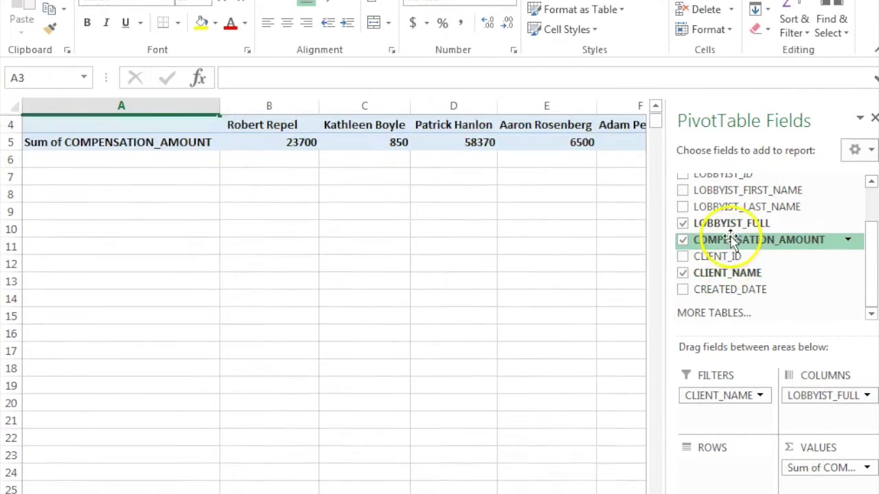
# Drag a COMPENSATION_AMOUNT field into the Rows area
pyautogui.moveTo(871, 273); pyautogui.dragTo(869, 190)
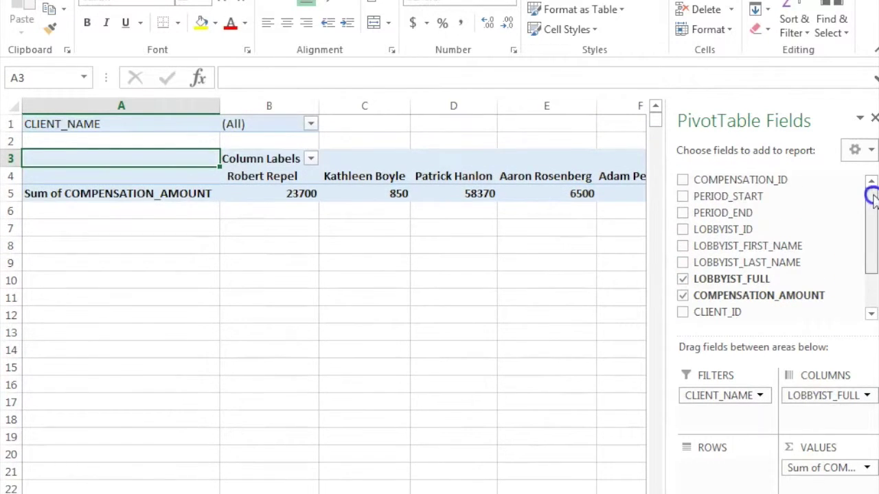
pyautogui.moveTo(762, 179); pyautogui.dragTo(693, 440)
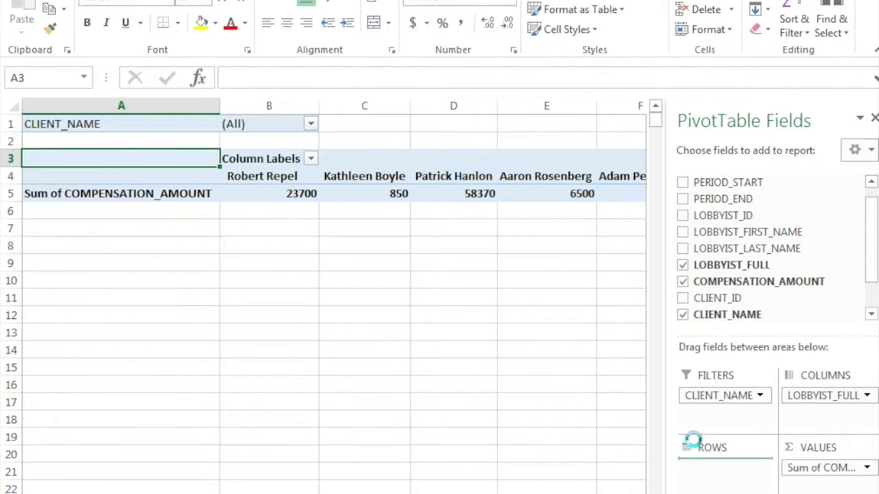
pyautogui.moveTo(693, 440); pyautogui.dragTo(692, 440)
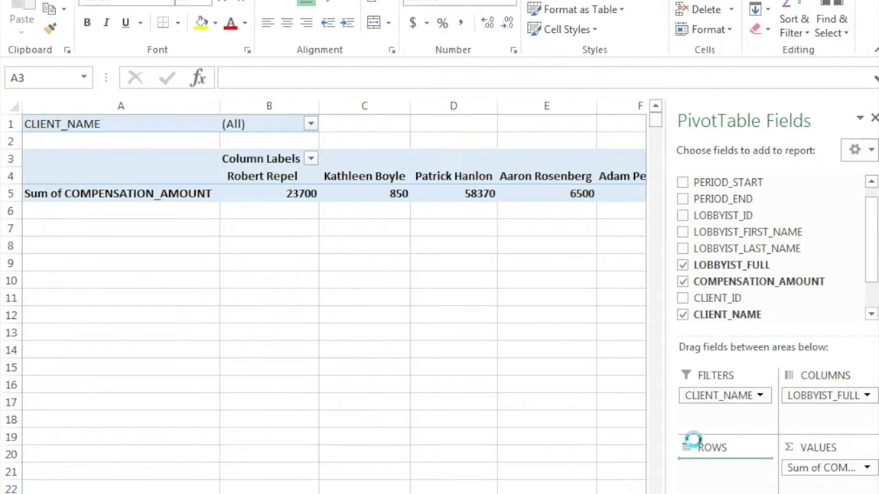
# Finish adding COMPENSATION_AMOUNT to Rows, then enable multi-select in the CLIENT_NAME filter and clear all clients
pyautogui.moveTo(692, 440); pyautogui.dragTo(693, 446)
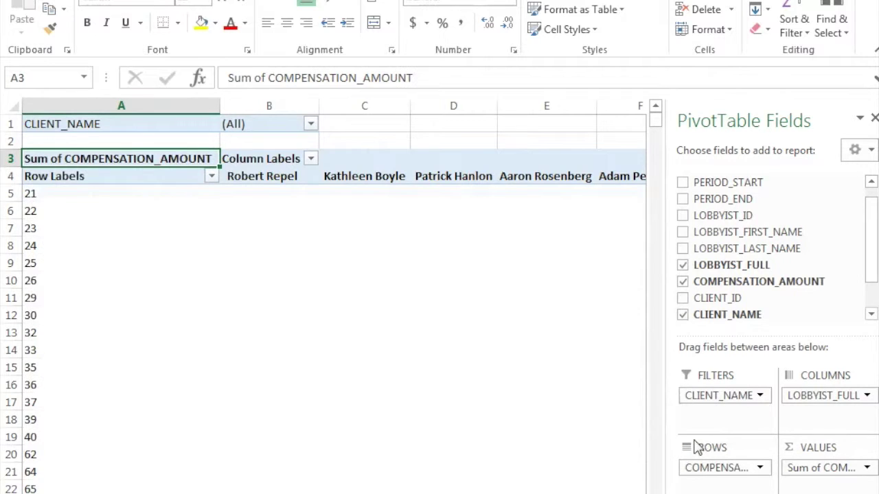
pyautogui.click(310, 123)
pyautogui.click(119, 318)
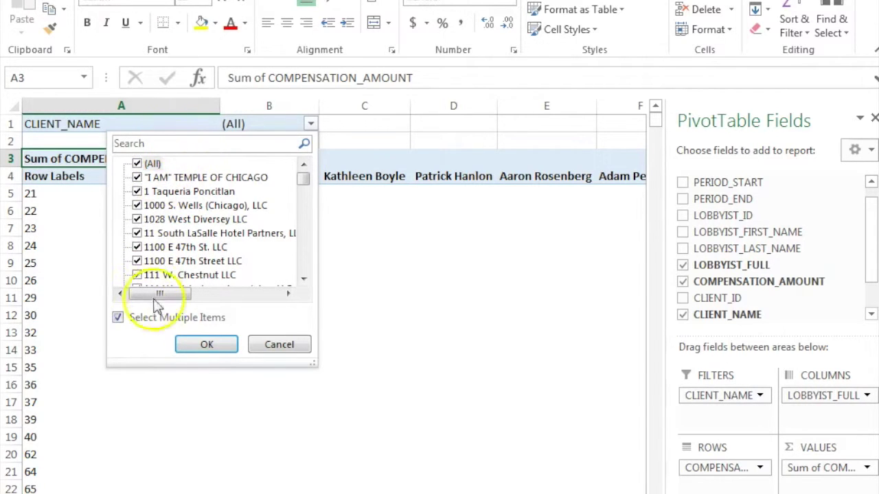
pyautogui.click(137, 163)
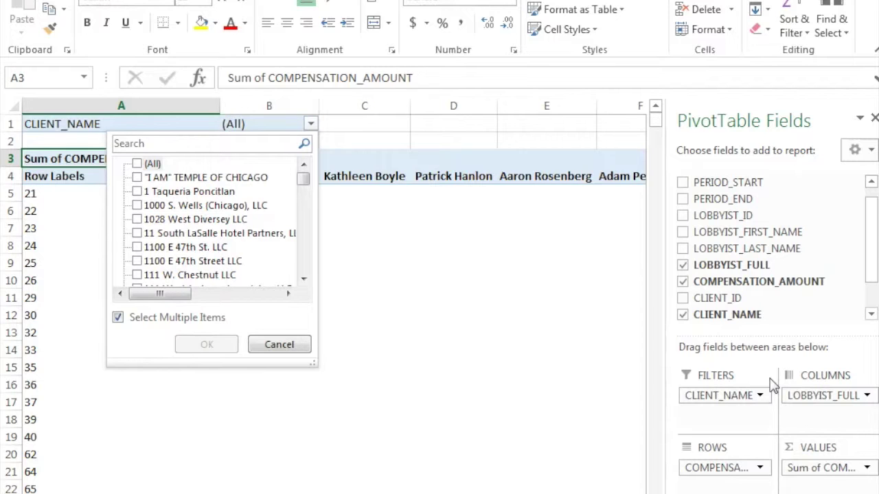
pyautogui.click(788, 378)
# Search the client list and tick Uber, Uber Technologies and Uber Technologies, Inc, then confirm
pyautogui.click(212, 148)
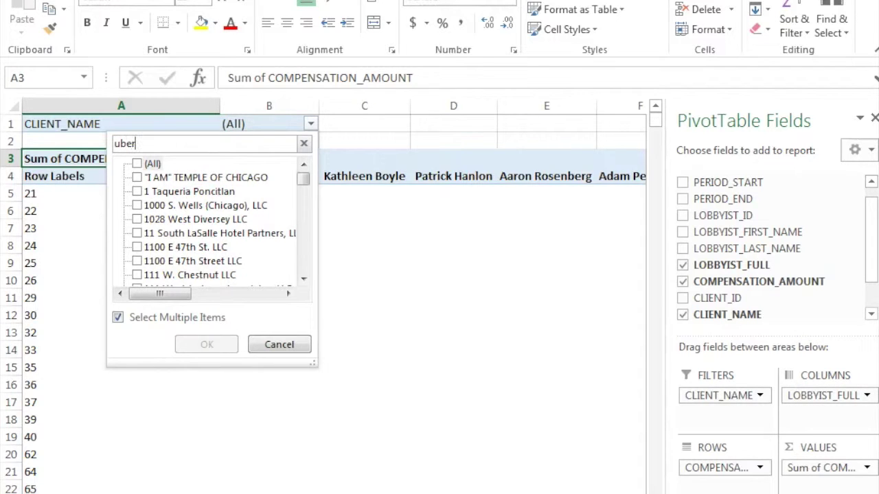
pyautogui.click(138, 165)
pyautogui.click(138, 165)
pyautogui.click(138, 219)
pyautogui.click(137, 233)
pyautogui.click(137, 247)
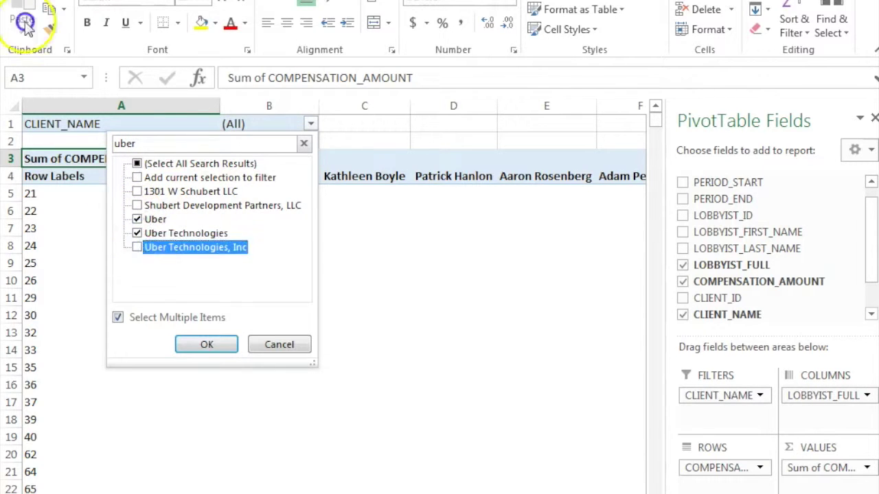
pyautogui.click(208, 348)
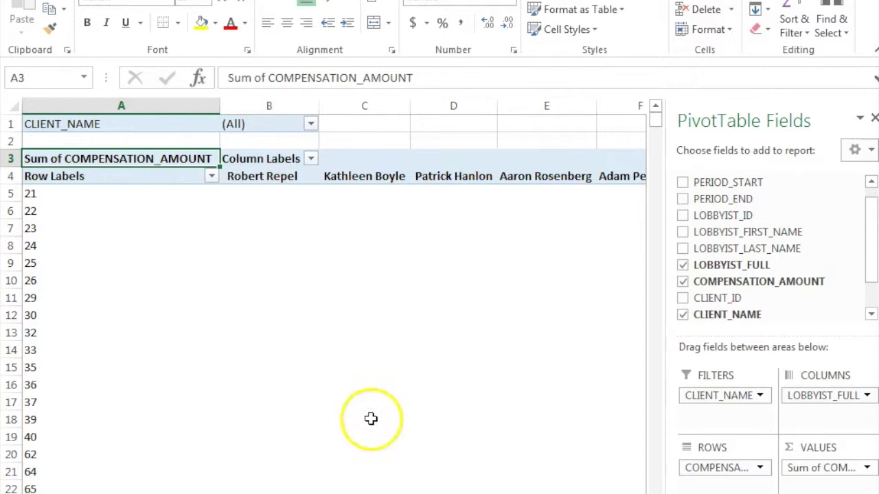
pyautogui.scroll(-1, 395, 377)
pyautogui.scroll(1, 394, 377)
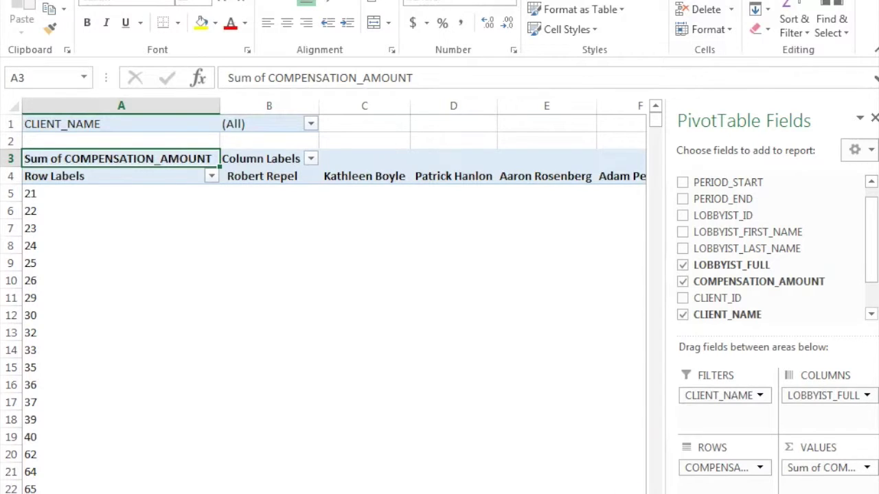
pyautogui.hscroll(6, 333, 278)
pyautogui.hscroll(2, 334, 278)
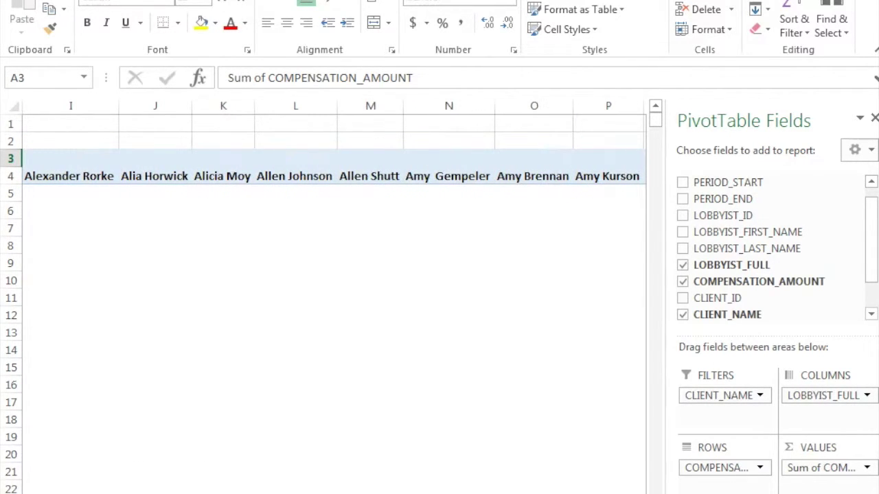
pyautogui.hscroll(-1, 465, 455)
pyautogui.scroll(-7, 467, 455)
pyautogui.scroll(7, 474, 455)
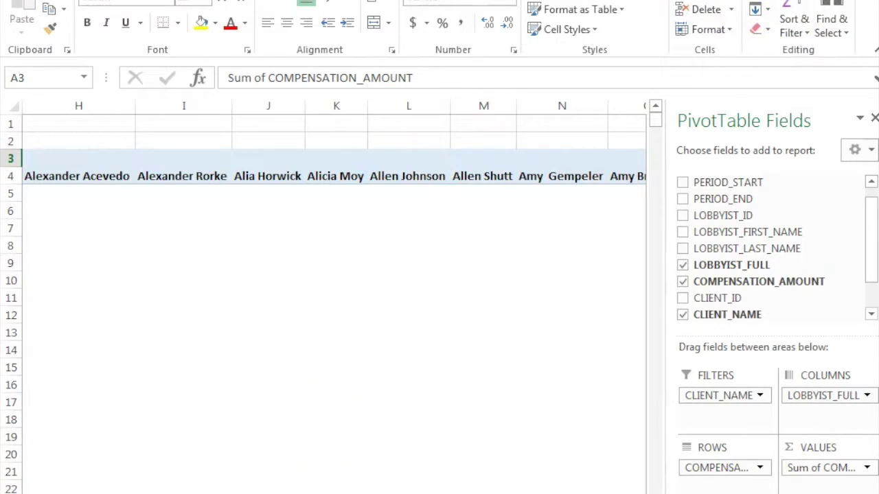
pyautogui.hscroll(15, 490, 444)
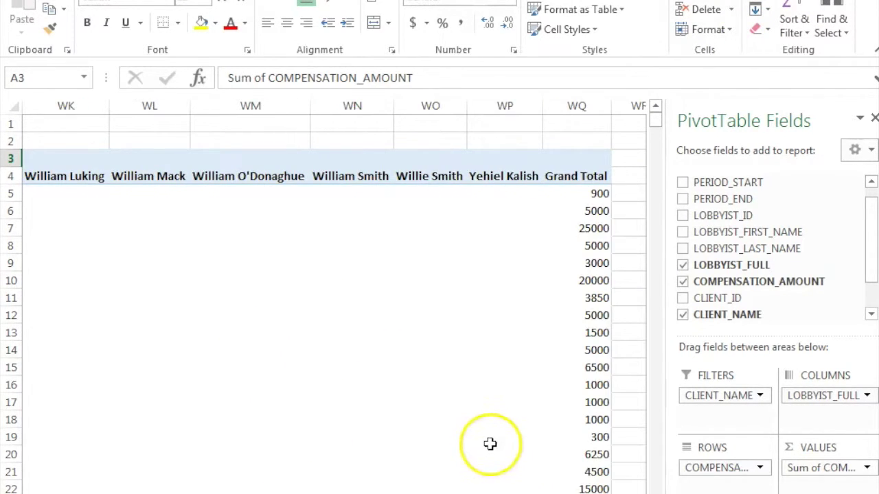
pyautogui.scroll(-20, 489, 445)
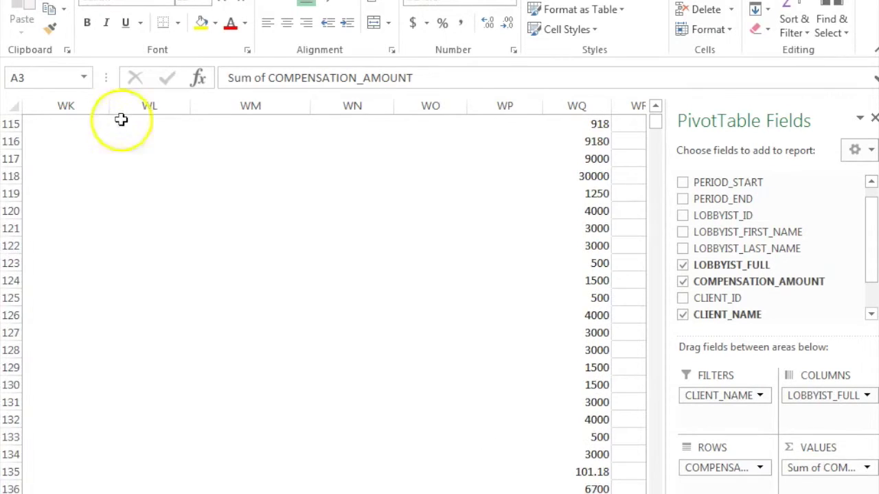
pyautogui.scroll(-20, 313, 298)
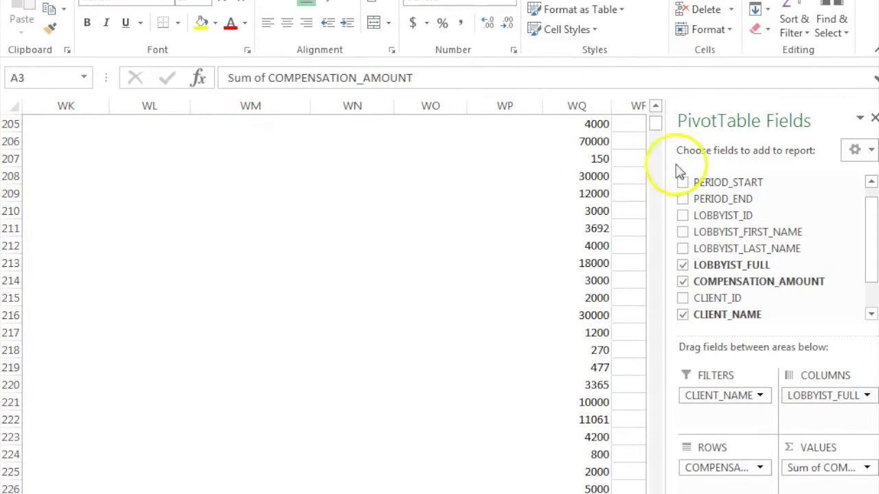
pyautogui.scroll(20, 206, 356)
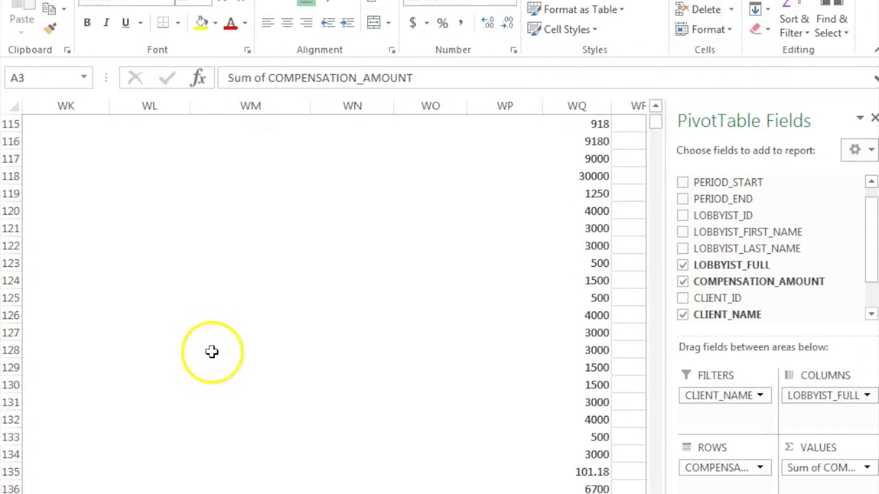
pyautogui.scroll(8, 212, 352)
pyautogui.hscroll(-20, 323, 302)
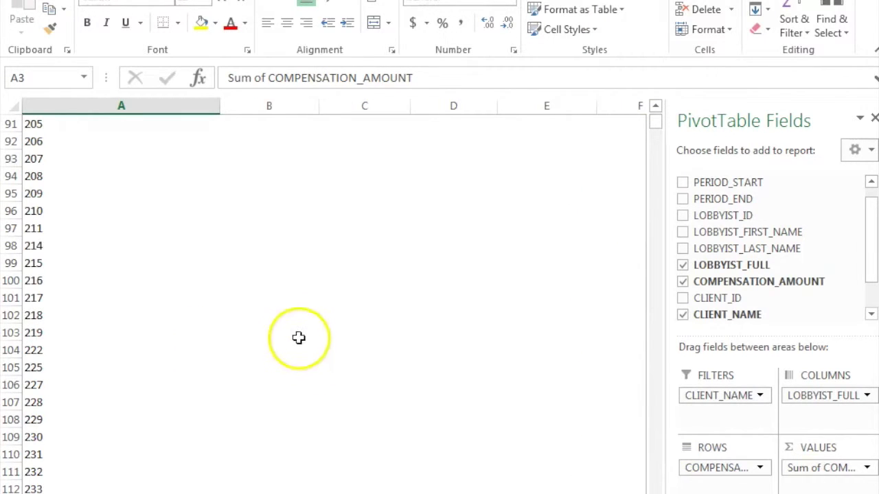
pyautogui.scroll(15, 313, 336)
pyautogui.scroll(9, 316, 335)
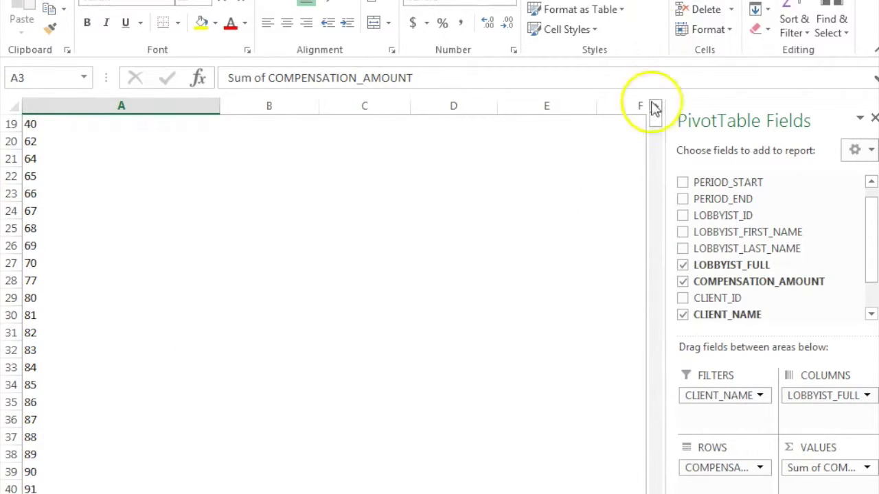
pyautogui.scroll(6, 685, 73)
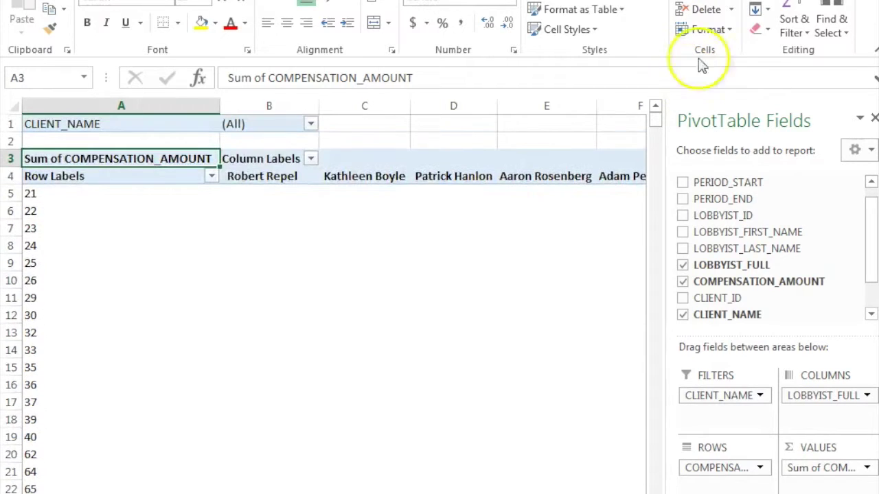
pyautogui.click(130, 139)
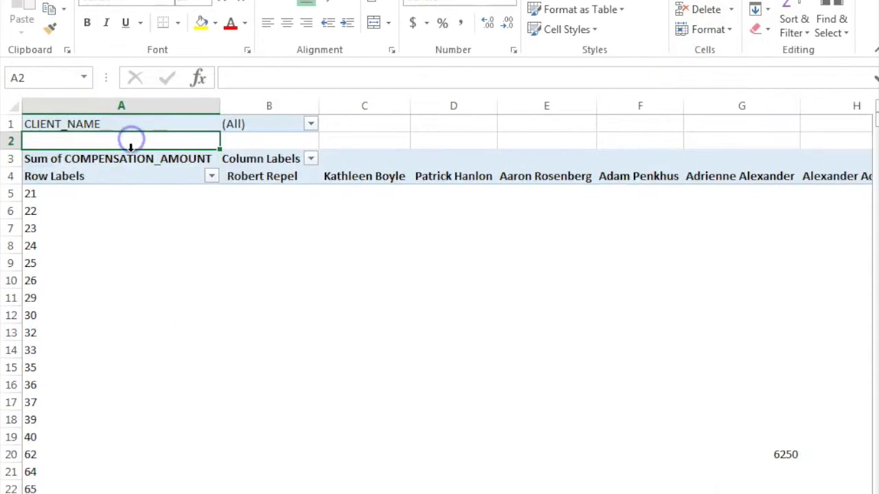
# Remove COMPENSATION_AMOUNT from the pivot's ROWS area and dismiss the out-of-resources warning
pyautogui.click(123, 172)
pyautogui.moveTo(716, 467); pyautogui.dragTo(773, 232)
pyautogui.moveTo(752, 278); pyautogui.dragTo(807, 247)
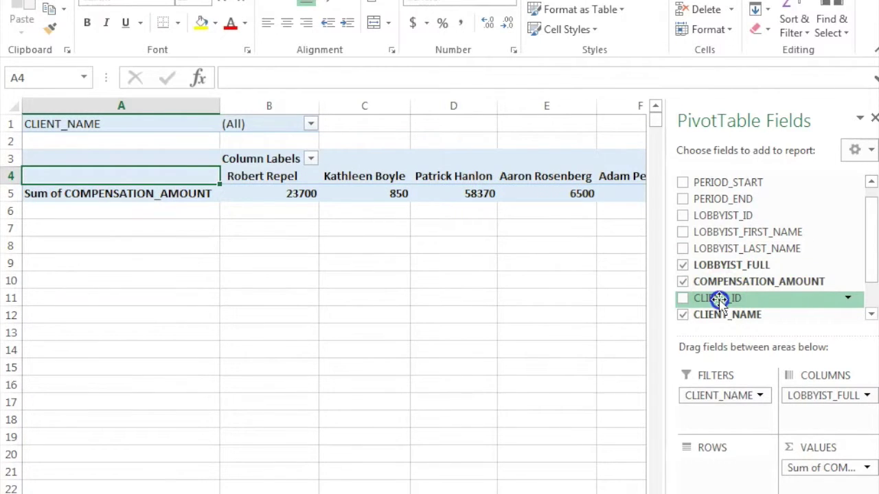
pyautogui.scroll(1, 748, 199)
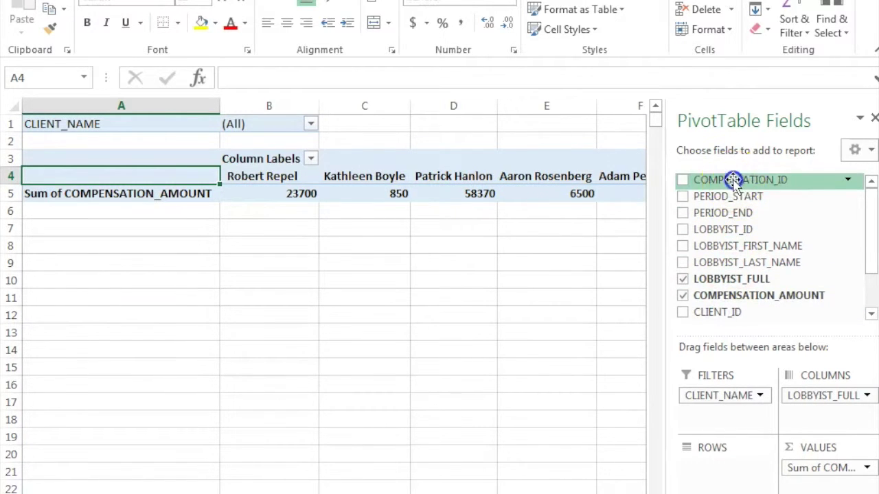
pyautogui.moveTo(734, 179); pyautogui.dragTo(738, 465)
pyautogui.click(153, 287)
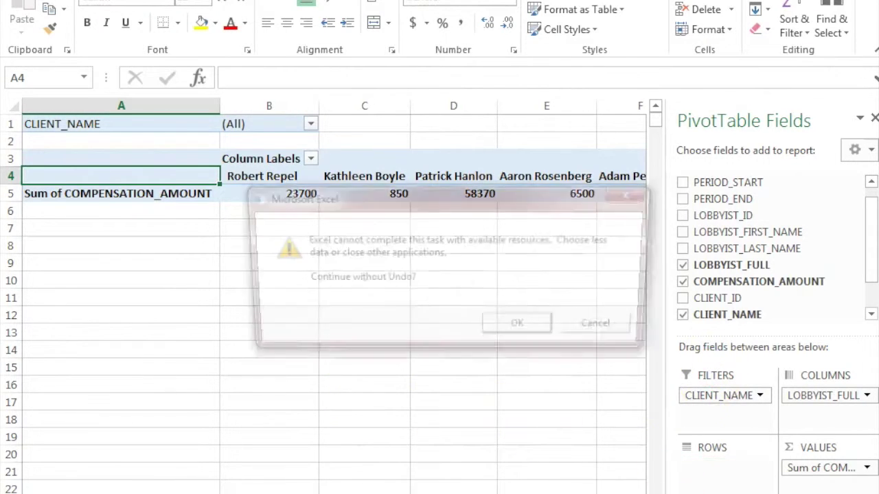
pyautogui.click(497, 328)
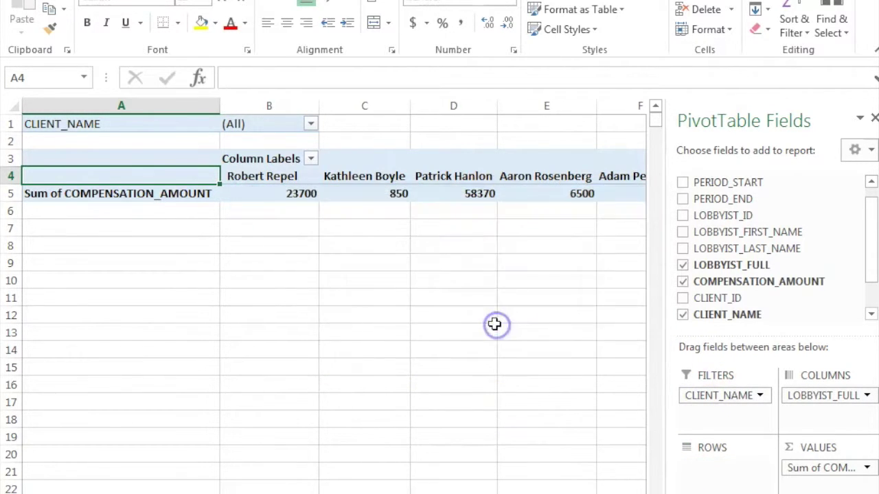
# Inspect the single Sum of COMPENSATION_AMOUNT row, checking a lobbyist's 850 total across the columns
pyautogui.click(312, 275)
pyautogui.click(187, 214)
pyautogui.click(175, 191)
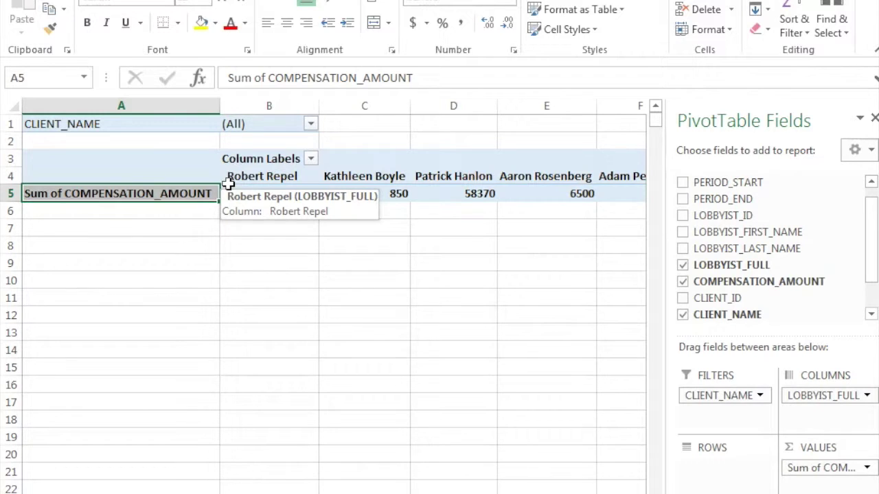
pyautogui.click(403, 312)
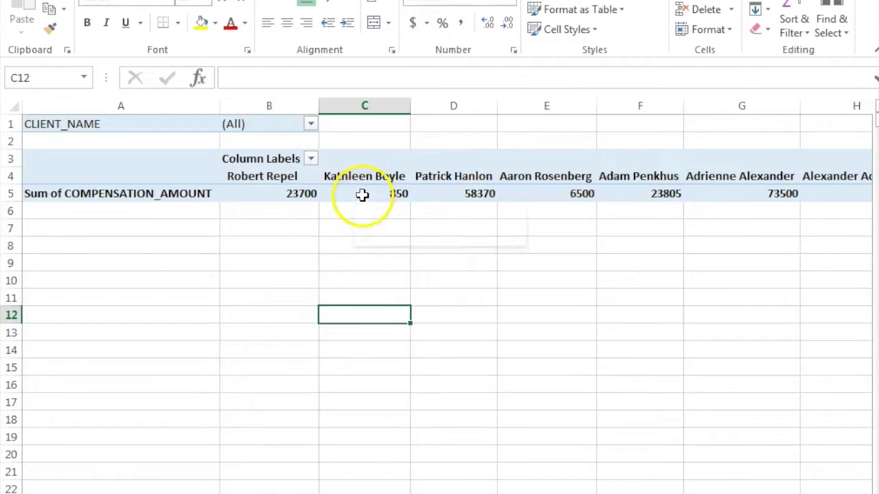
pyautogui.click(362, 195)
pyautogui.hscroll(2, 383, 254)
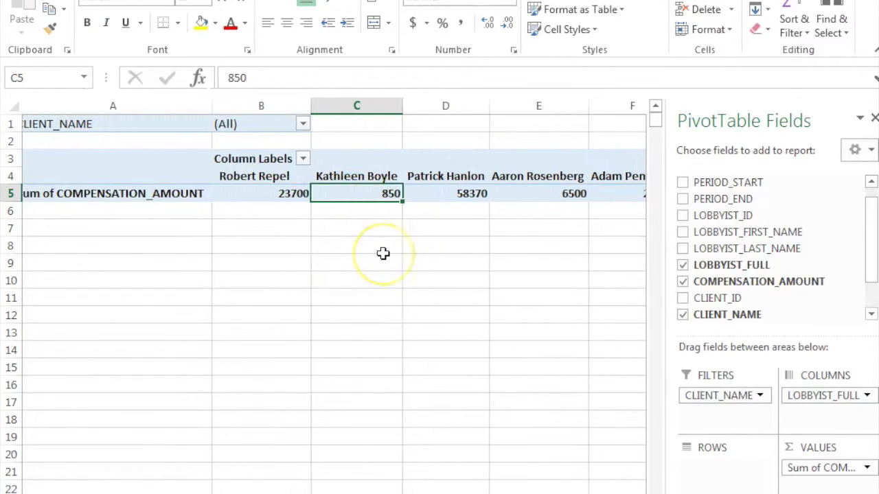
pyautogui.hscroll(6, 383, 254)
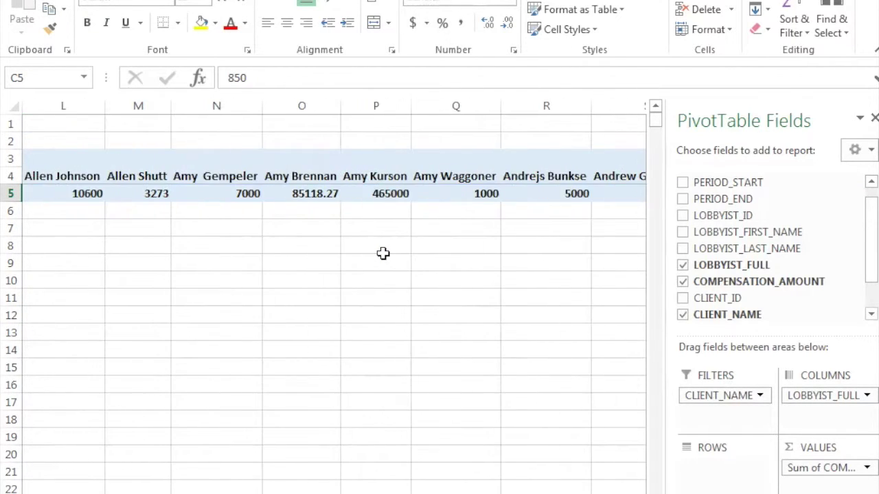
pyautogui.hscroll(5, 383, 254)
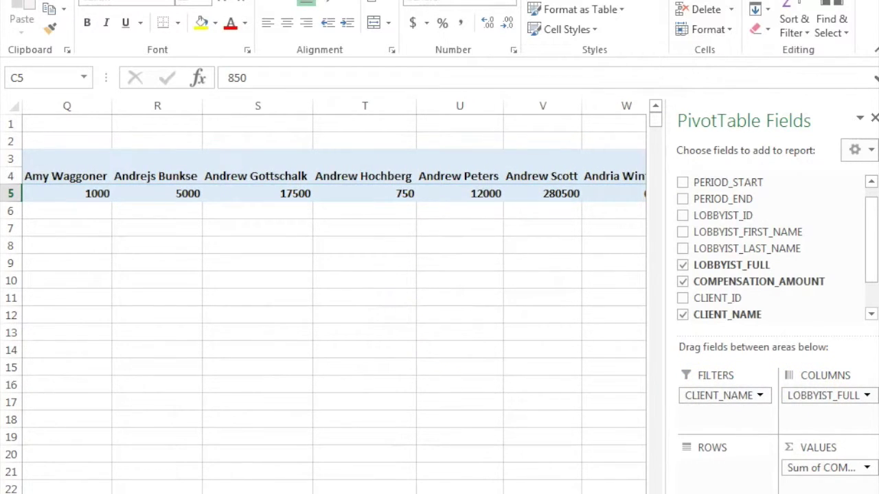
pyautogui.hotkey('ctrl', 'BackSpace')
# Try moving the summed values into the rows, then leave the layout unchanged
pyautogui.moveTo(827, 466); pyautogui.dragTo(831, 467)
pyautogui.click(870, 149)
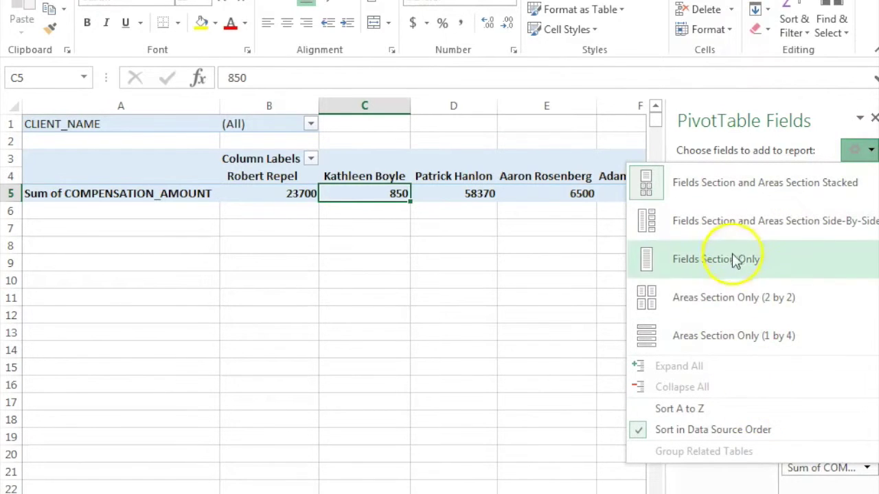
pyautogui.click(869, 152)
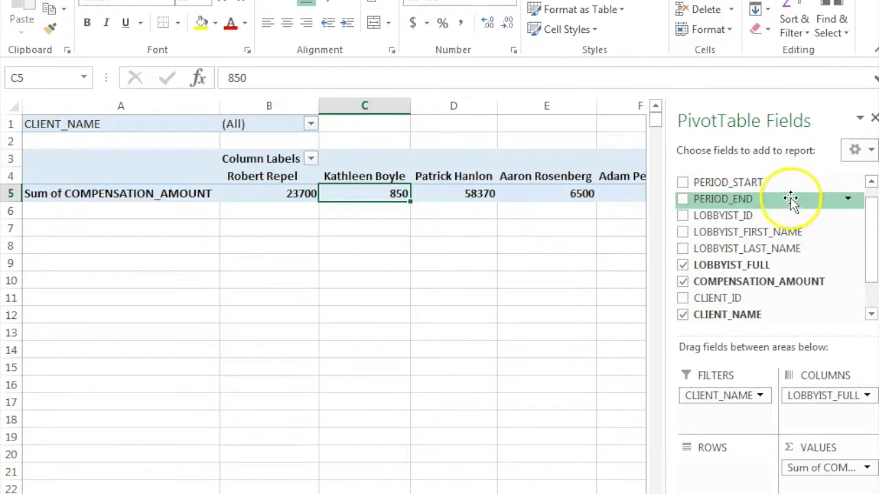
# Check the 850 and 23700 lobbyist totals and look at the CLIENT_NAME filter without changing it
pyautogui.click(402, 408)
pyautogui.click(347, 193)
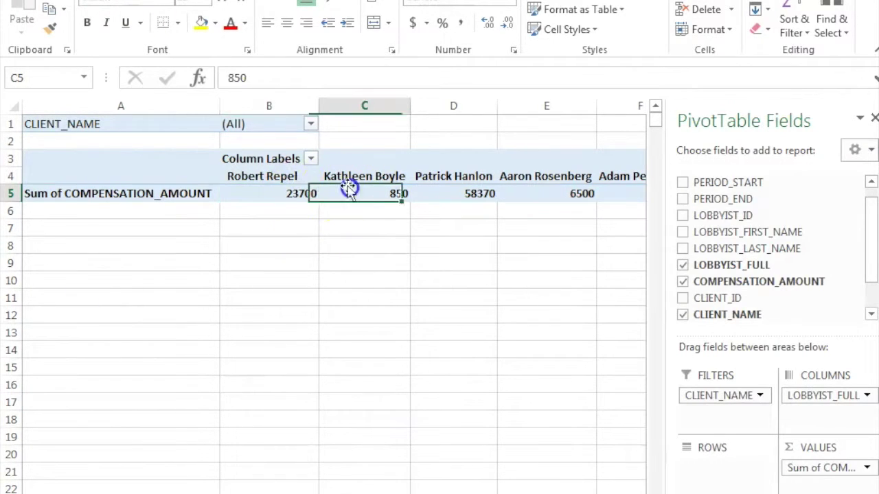
pyautogui.click(311, 124)
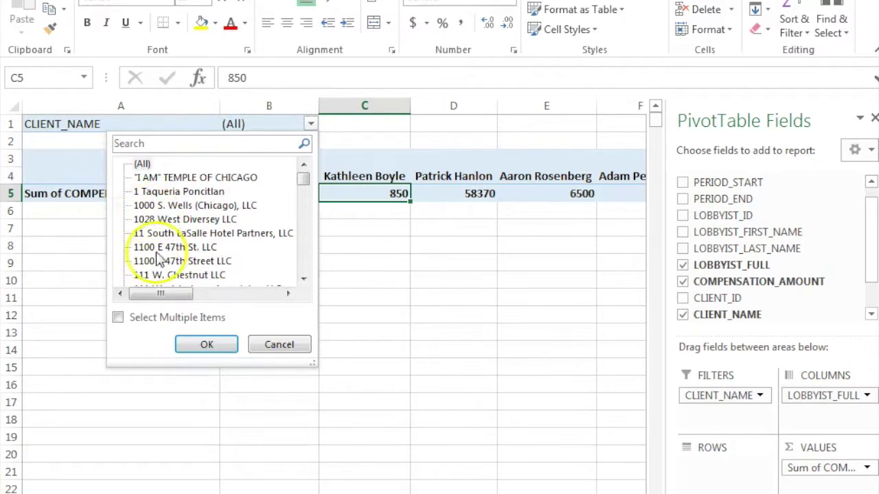
pyautogui.click(340, 316)
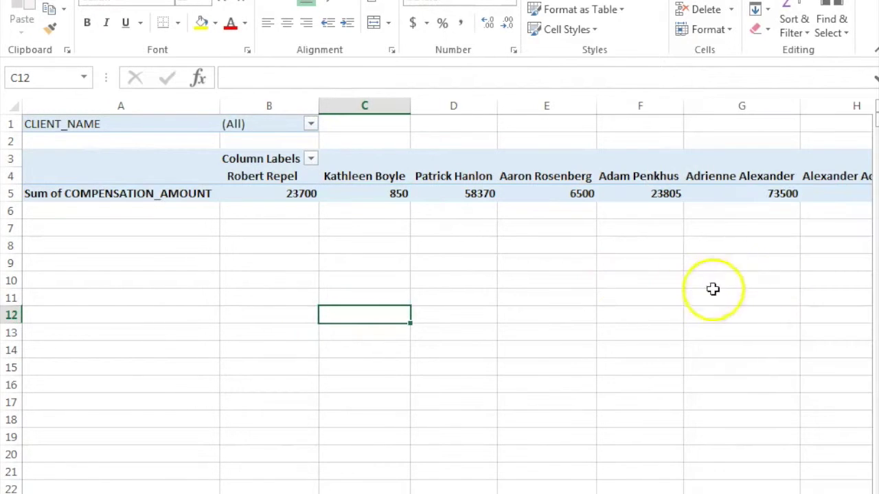
pyautogui.click(653, 298)
pyautogui.click(265, 197)
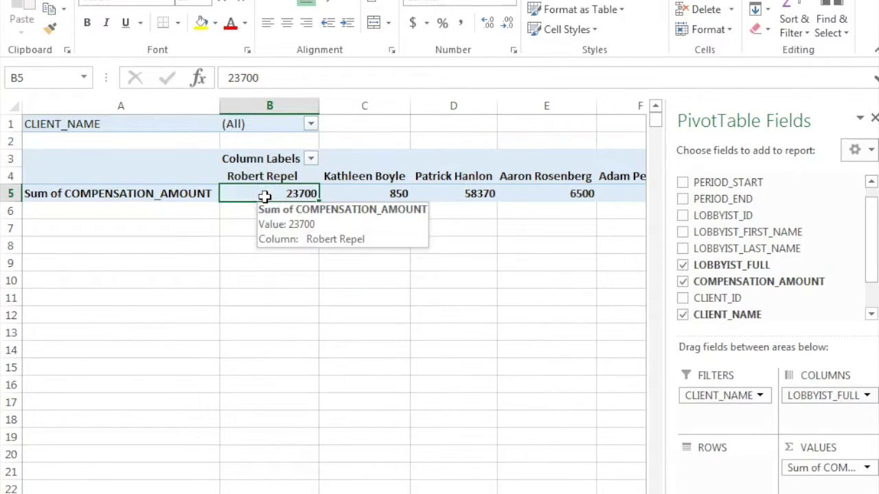
pyautogui.click(474, 401)
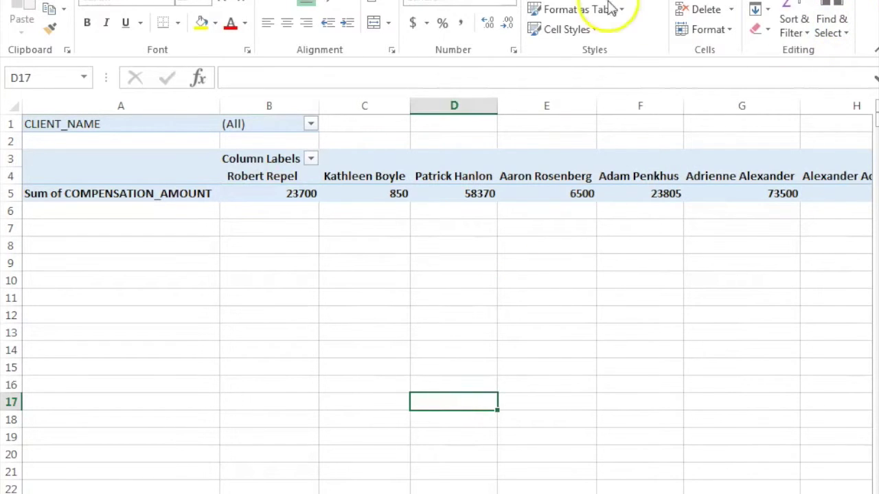
pyautogui.click(484, 210)
pyautogui.click(196, 124)
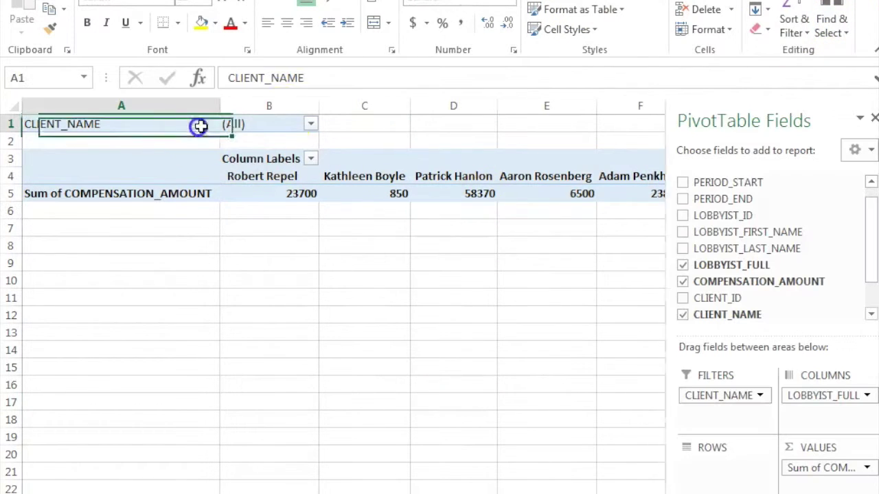
# Filter CLIENT_NAME to Uber, Uber Technologies and Uber Technologies, Inc
pyautogui.click(310, 124)
pyautogui.click(178, 142)
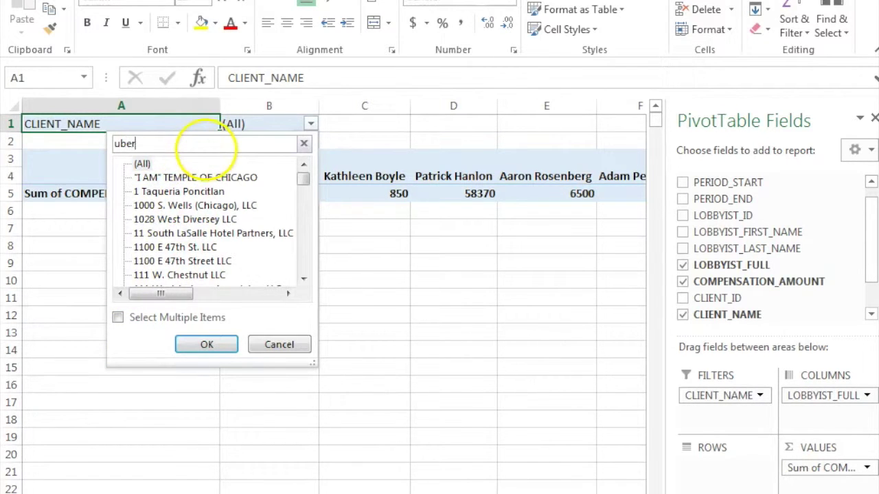
pyautogui.click(118, 318)
pyautogui.click(137, 164)
pyautogui.click(137, 219)
pyautogui.click(137, 233)
pyautogui.click(136, 247)
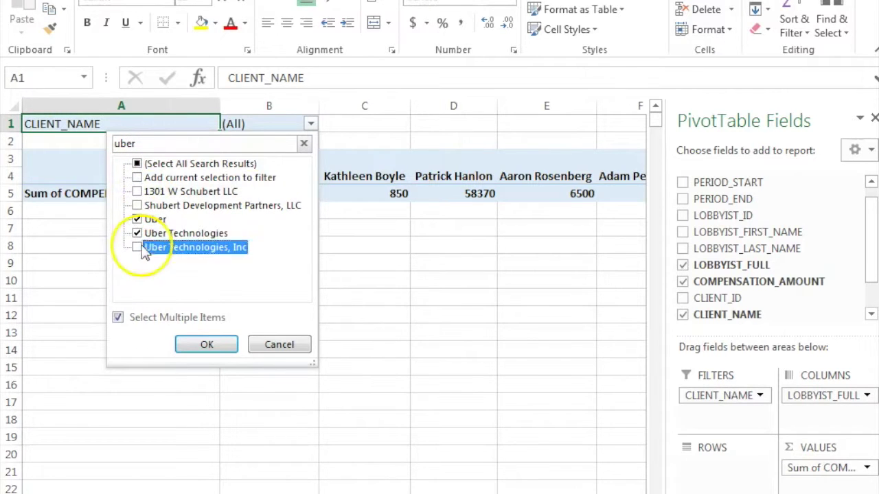
pyautogui.click(210, 345)
# Verify the filtered values 1000, 5500 and 999000 and the 3271005.25 grand total
pyautogui.click(226, 350)
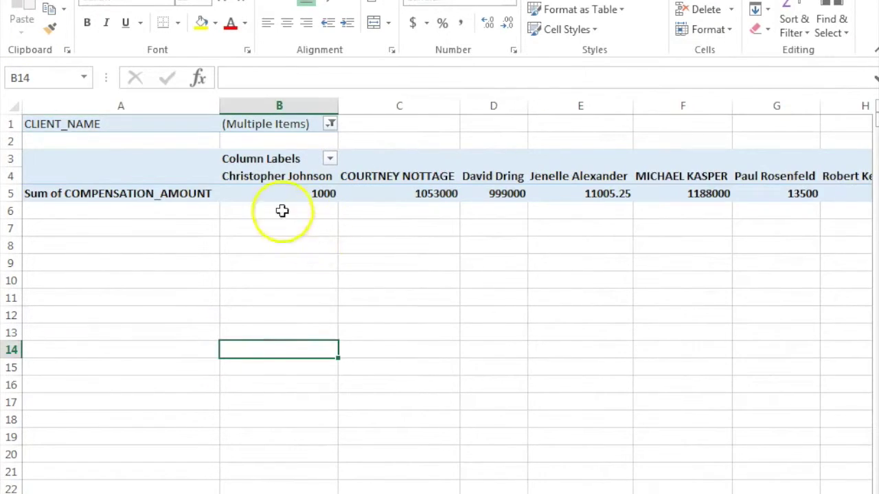
pyautogui.click(282, 211)
pyautogui.click(286, 195)
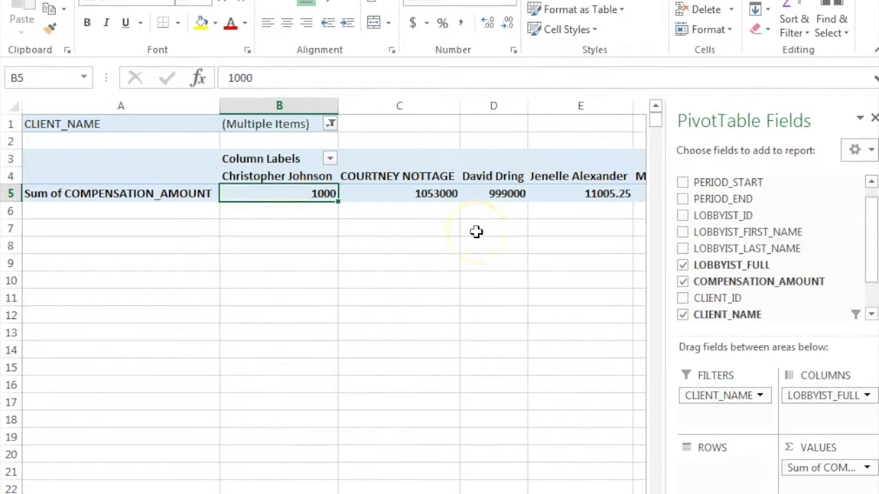
pyautogui.hscroll(5, 476, 233)
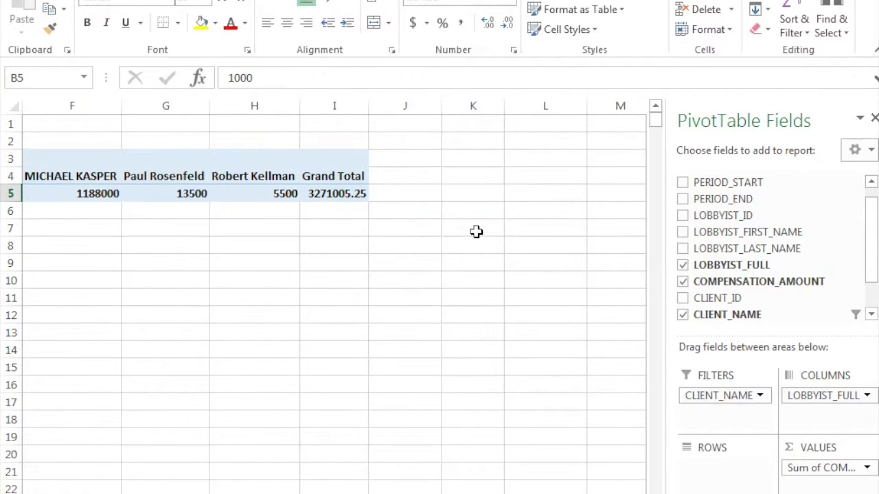
pyautogui.click(179, 233)
pyautogui.click(262, 193)
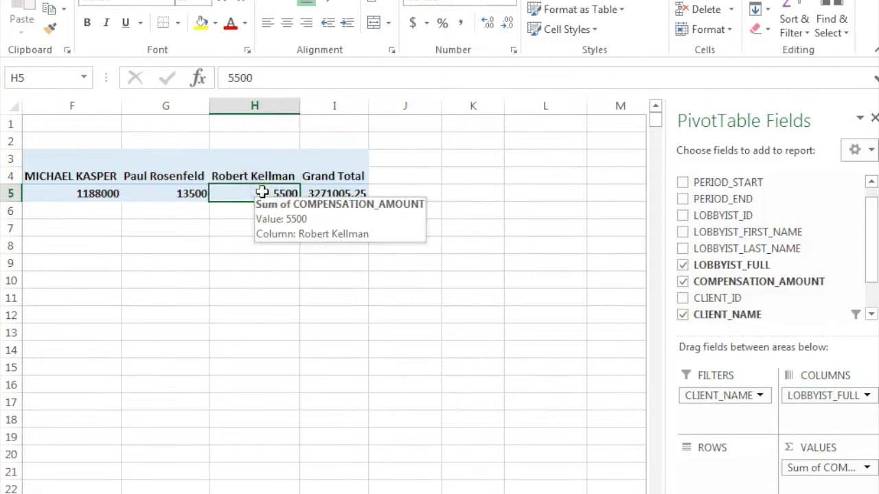
pyautogui.hscroll(-5, 263, 193)
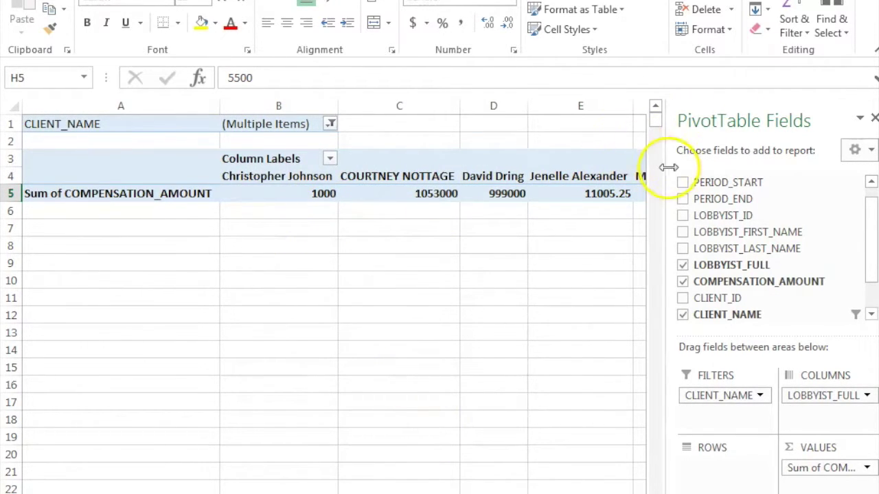
pyautogui.click(475, 194)
pyautogui.hscroll(4, 476, 195)
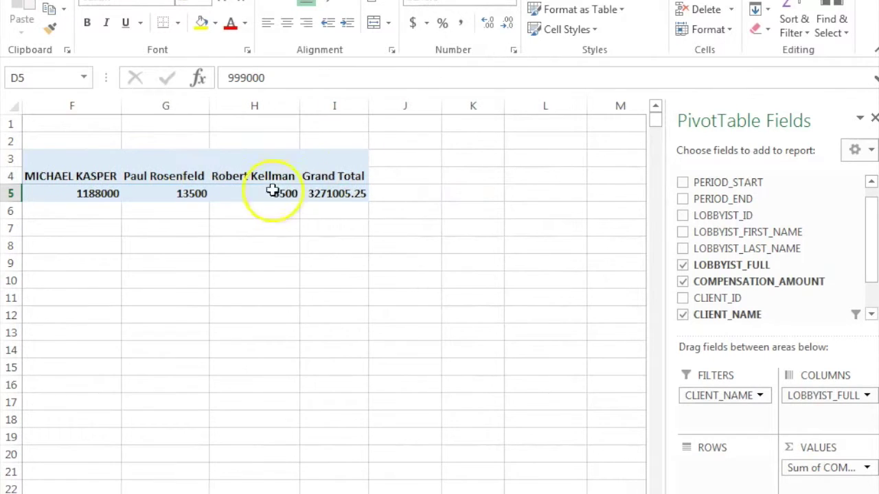
pyautogui.click(324, 195)
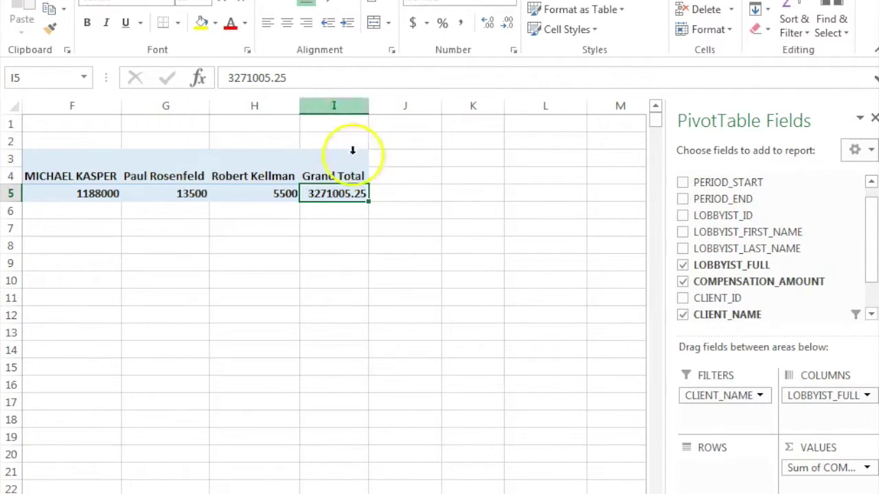
# Recheck the 5500 value, then switch to the FOIA Fest tutorial slide deck
pyautogui.click(268, 193)
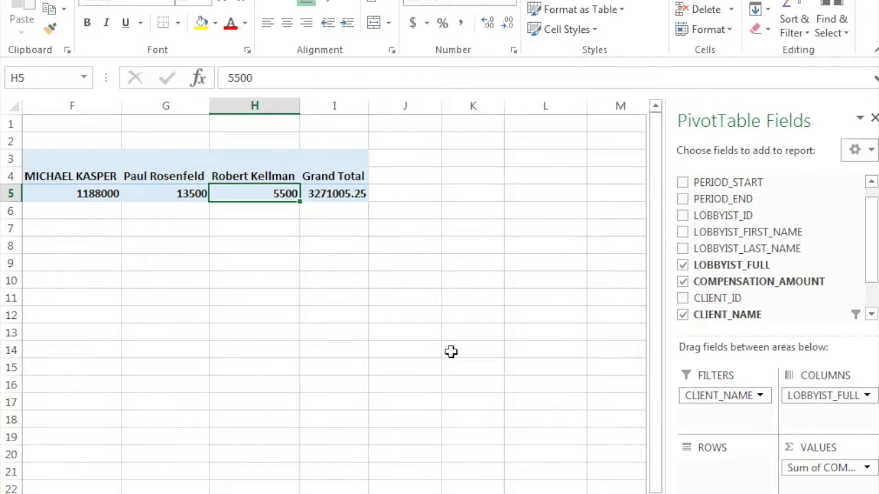
pyautogui.click(765, 343)
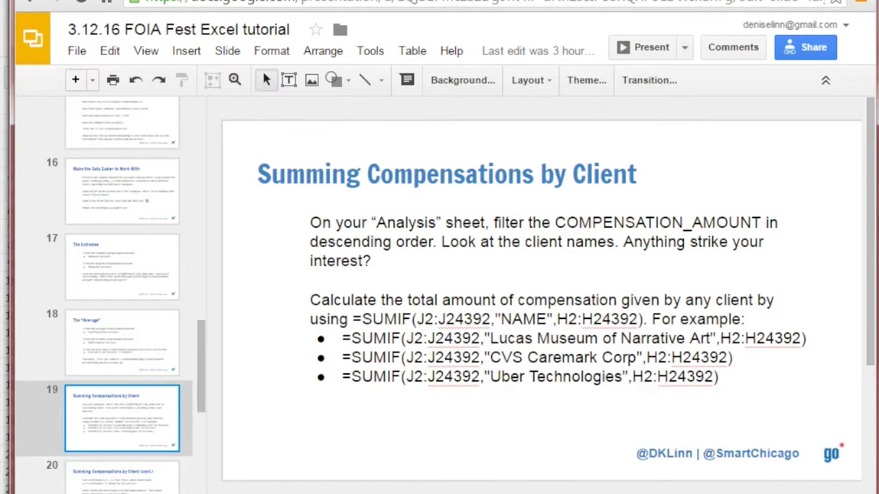
# Go to slide 5, 'Some basics:', and follow its Excel cheat sheet link
pyautogui.scroll(7, 130, 242)
pyautogui.click(141, 137)
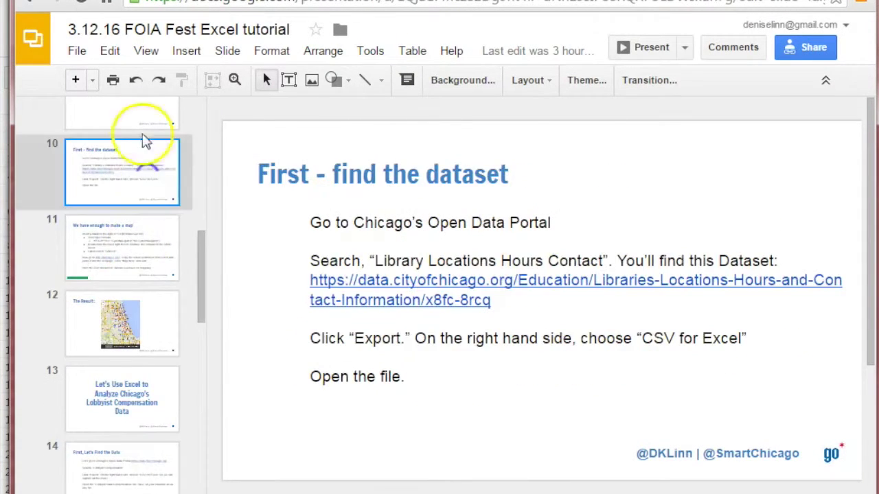
pyautogui.scroll(6, 140, 173)
pyautogui.click(103, 240)
pyautogui.scroll(3, 127, 185)
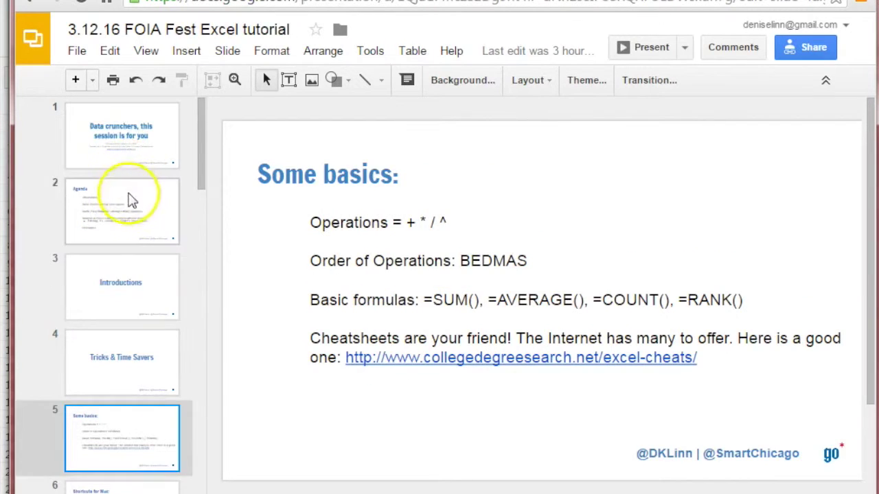
pyautogui.click(121, 221)
pyautogui.click(121, 353)
pyautogui.click(118, 468)
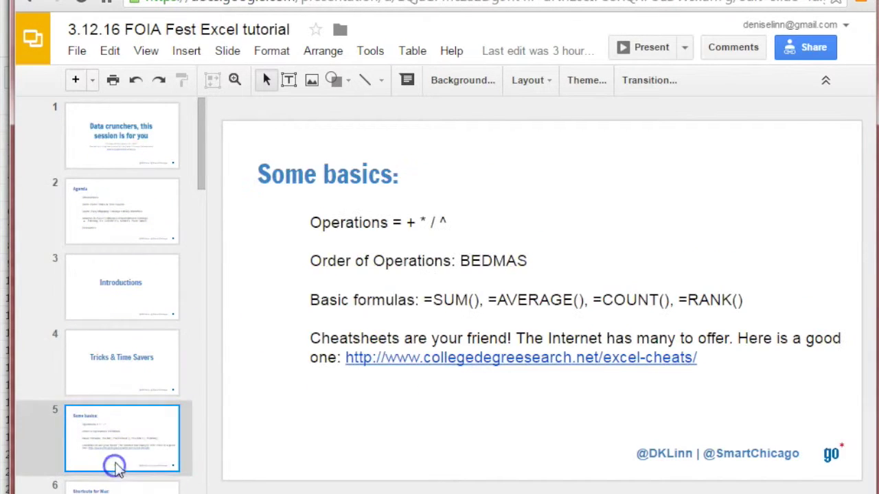
pyautogui.click(557, 364)
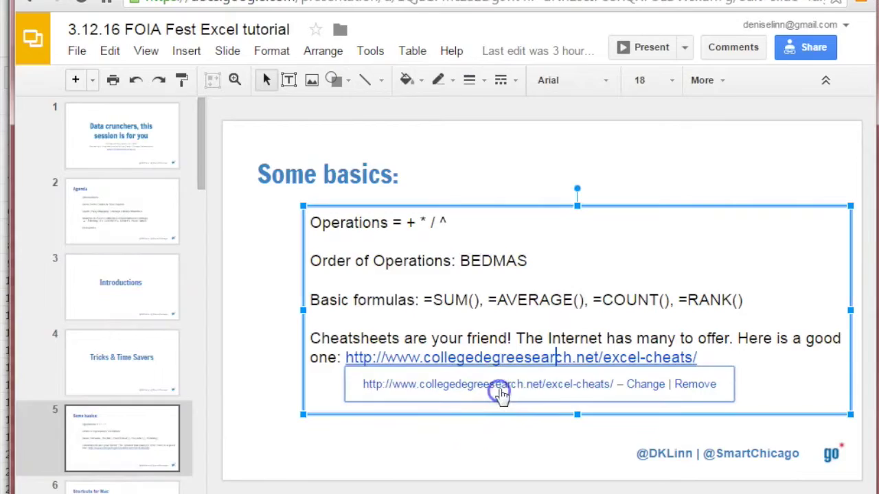
pyautogui.click(501, 389)
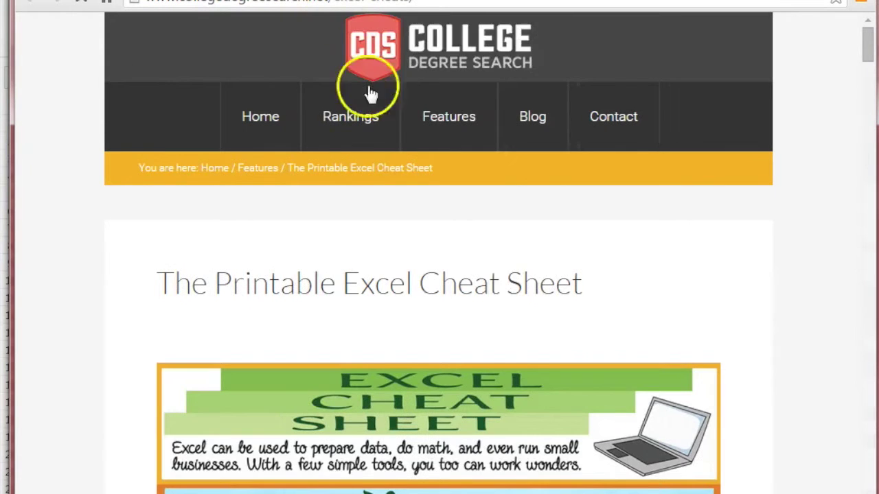
# Read the cheat sheet's Basics, References and LOOKUP sections, then close it with Ctrl+W
pyautogui.scroll(-1, 522, 296)
pyautogui.scroll(-5, 522, 295)
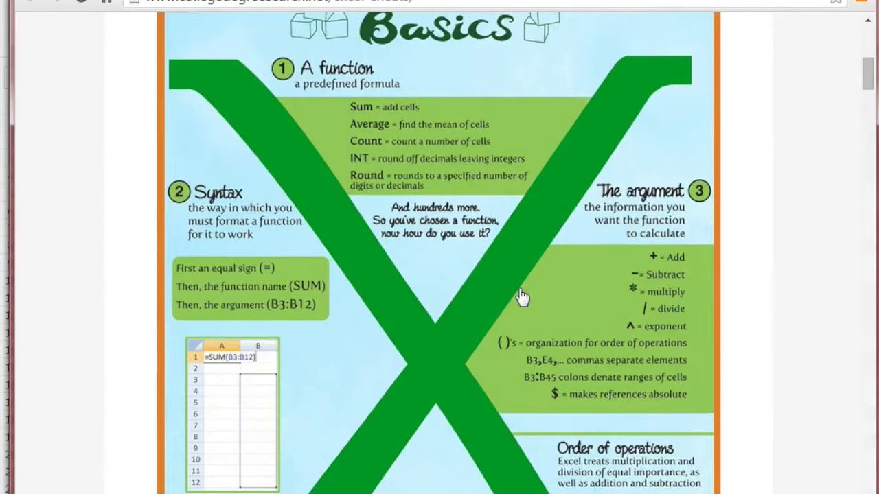
pyautogui.scroll(-2, 522, 297)
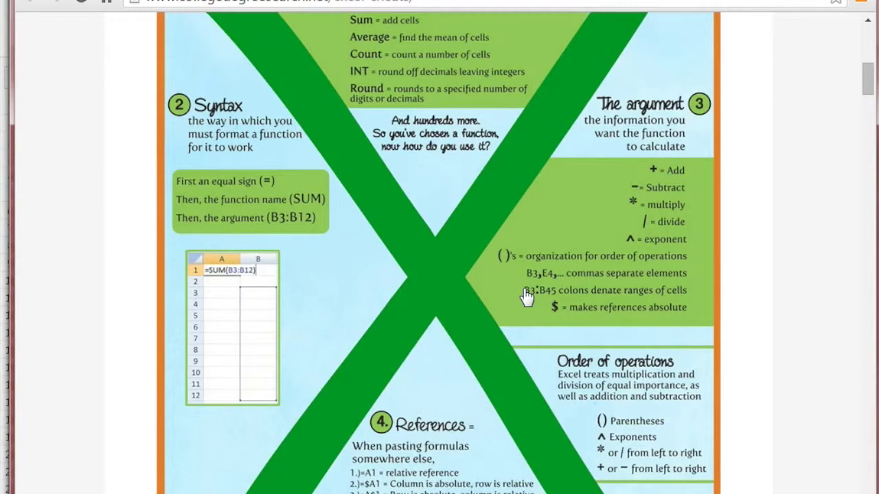
pyautogui.scroll(-10, 527, 297)
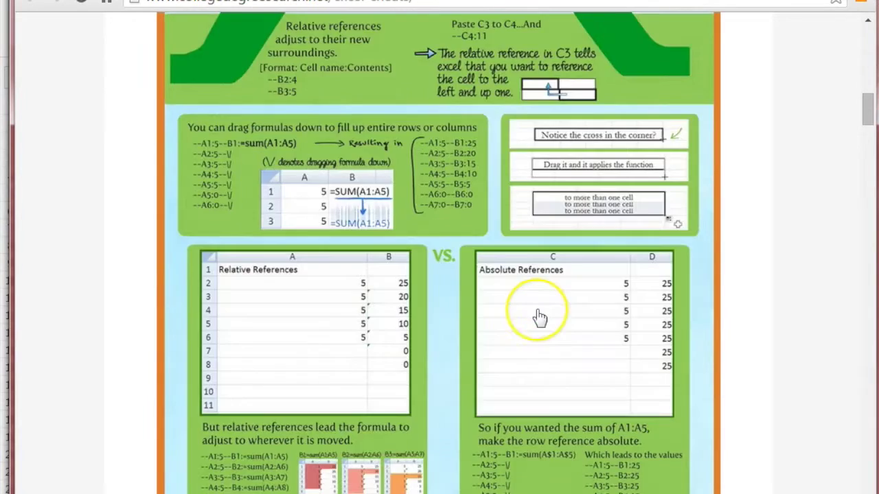
pyautogui.scroll(-20, 541, 317)
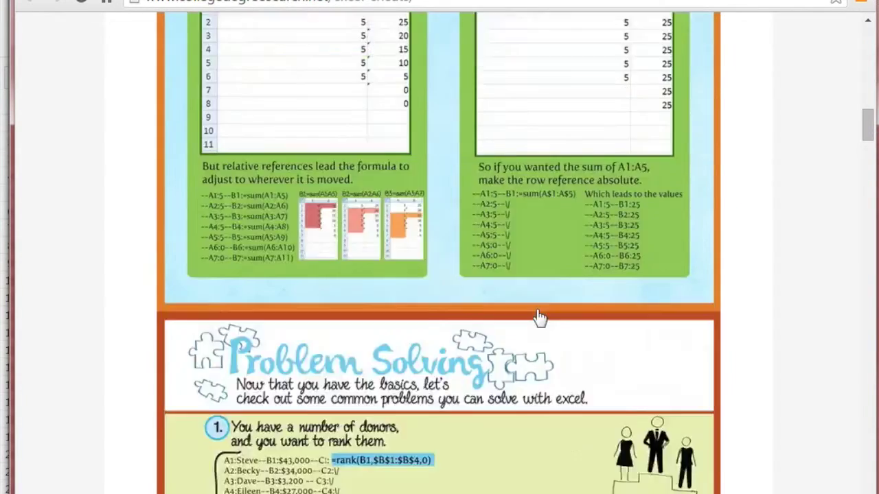
pyautogui.scroll(-3, 541, 319)
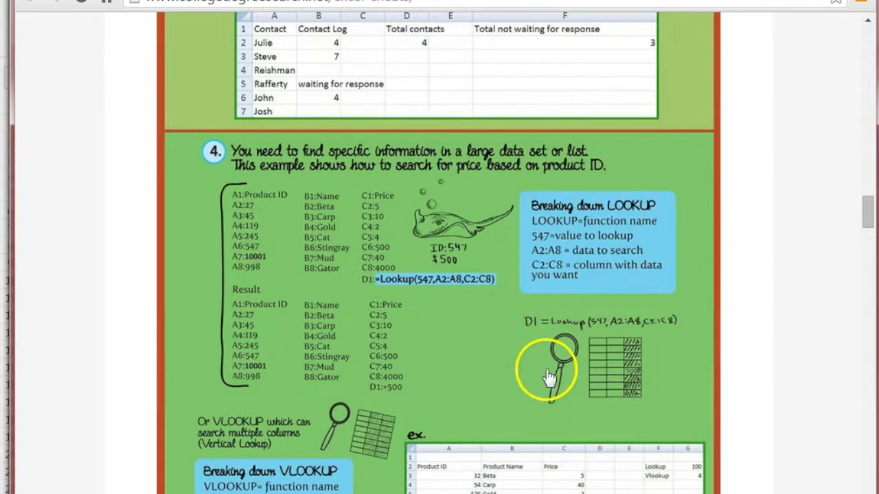
pyautogui.scroll(-2, 548, 370)
pyautogui.scroll(-3, 542, 404)
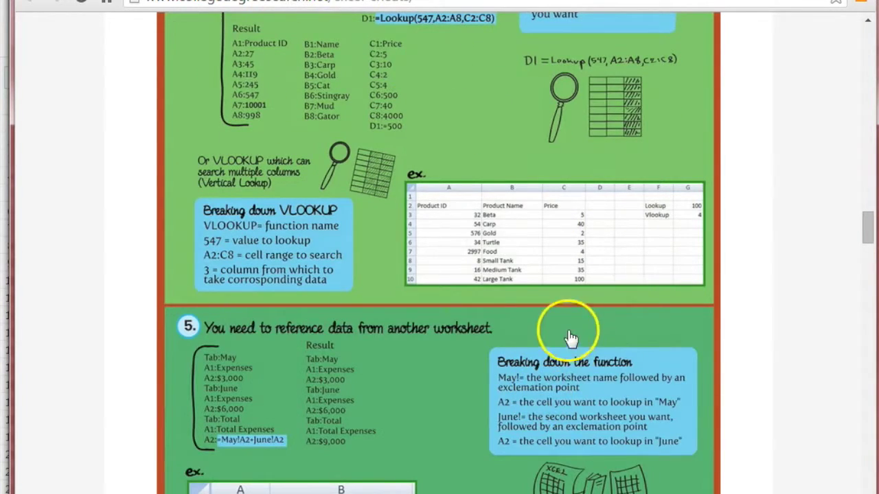
pyautogui.scroll(-2, 569, 337)
pyautogui.scroll(-2, 440, 391)
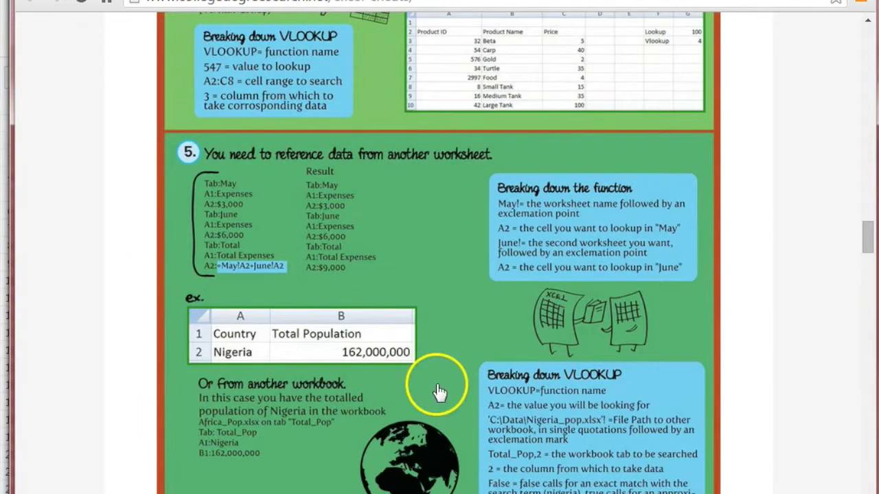
pyautogui.scroll(-2, 440, 440)
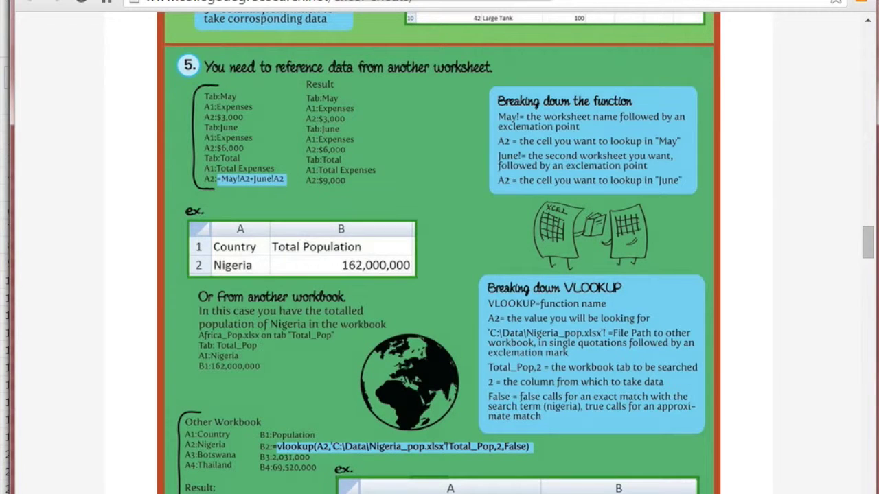
pyautogui.hotkey('ctrl', 'w')
pyautogui.scroll(-15, 157, 255)
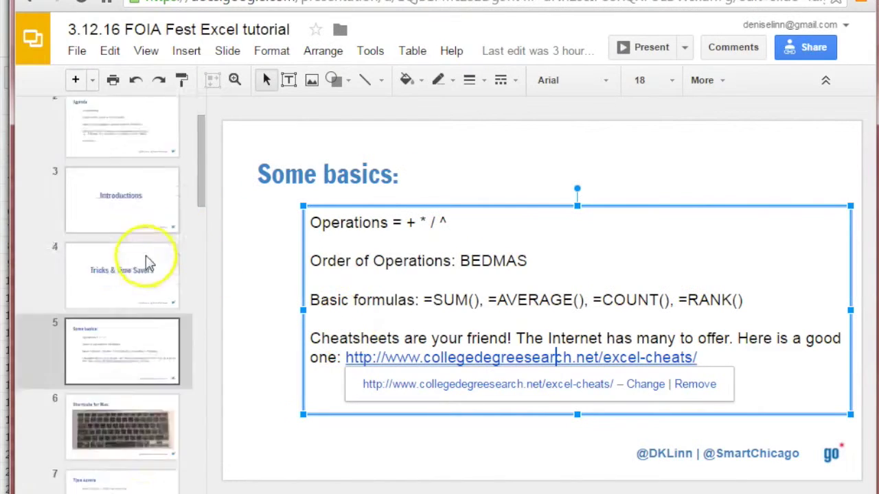
# Present slide 28, 'More resources & other free tools:', full screen
pyautogui.scroll(-8, 160, 259)
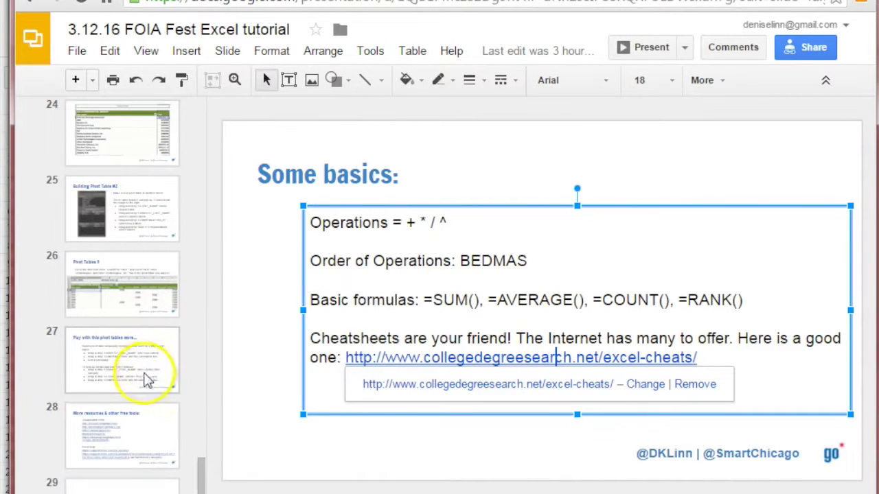
pyautogui.click(147, 484)
pyautogui.click(134, 433)
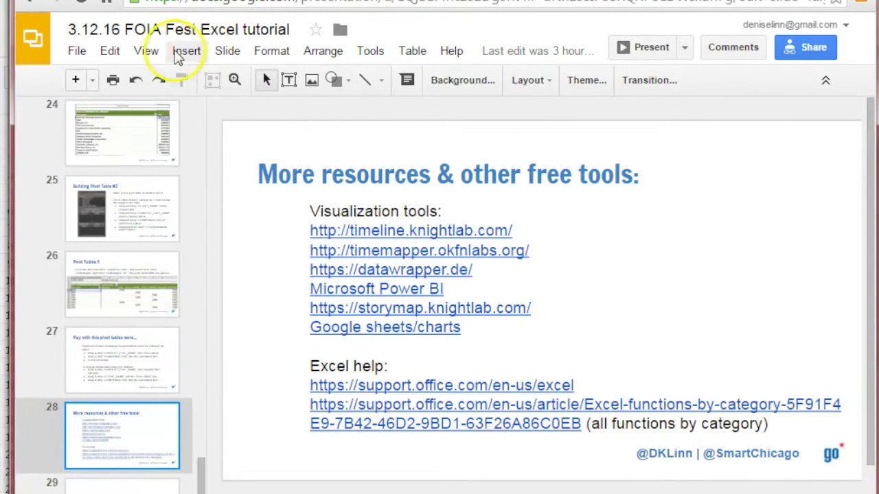
pyautogui.click(145, 53)
pyautogui.click(154, 78)
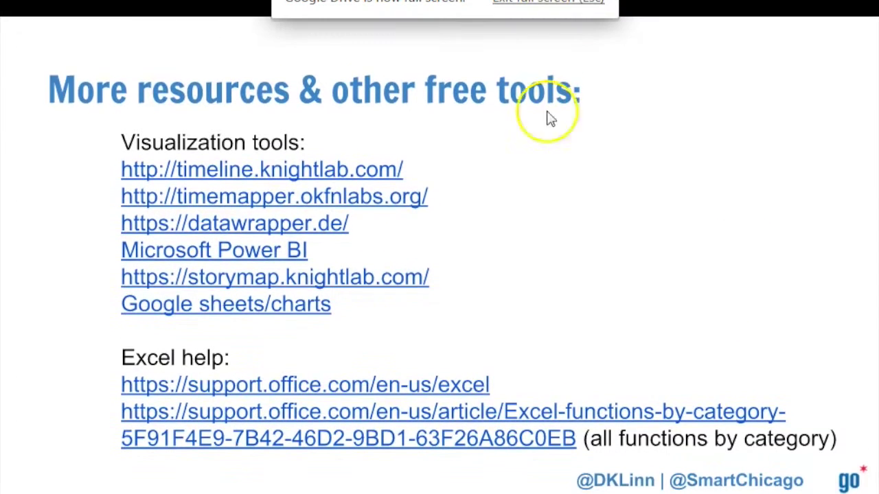
pyautogui.click(628, 216)
pyautogui.click(429, 218)
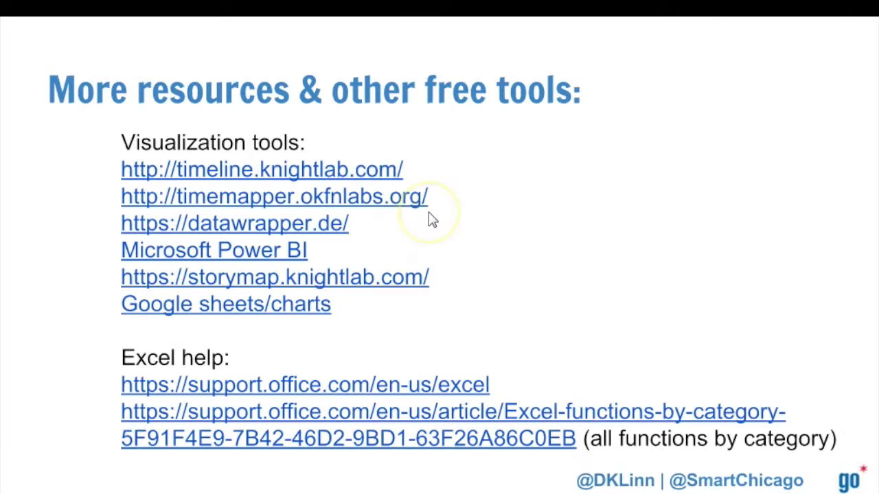